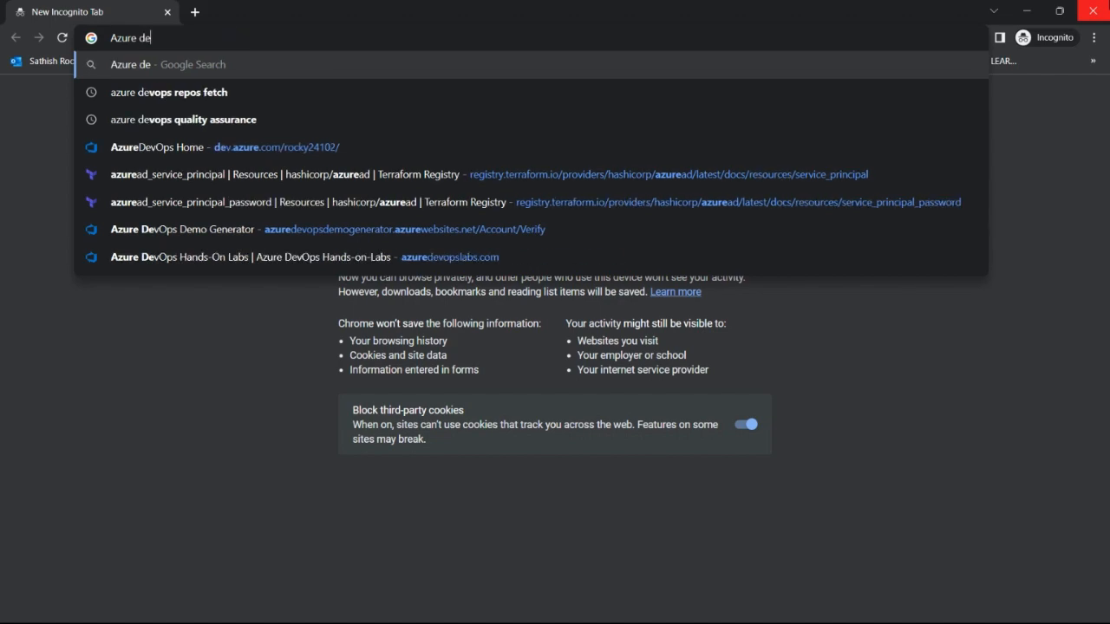
Search Google for "Azure devops" and read the Azure DevOps Server description in the knowledge card.
key("Return")
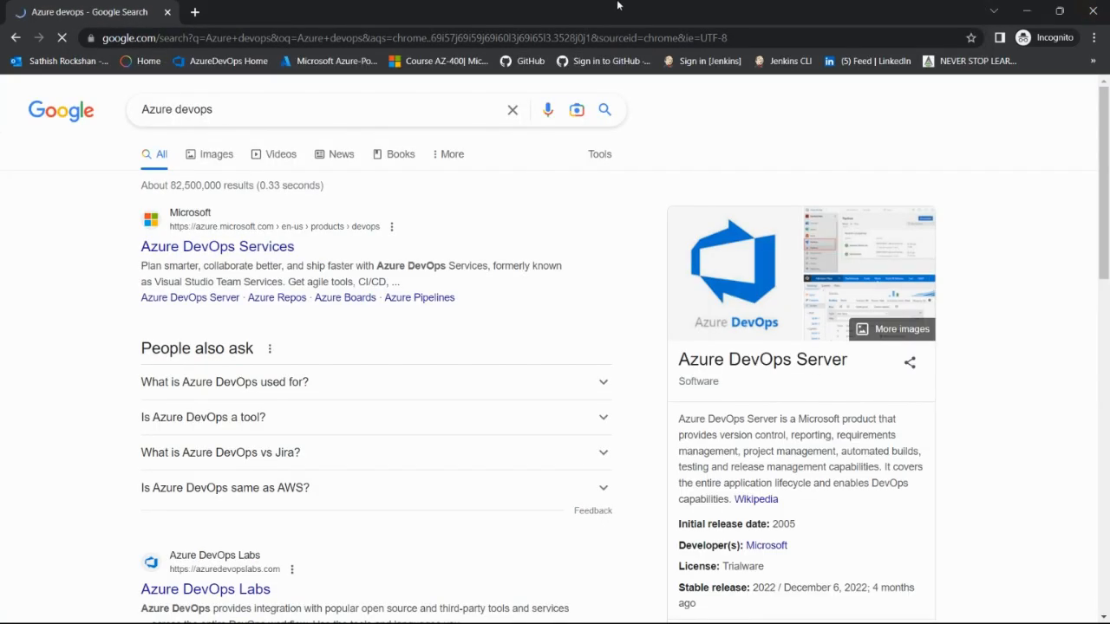
scroll(787, 393, "down", 2)
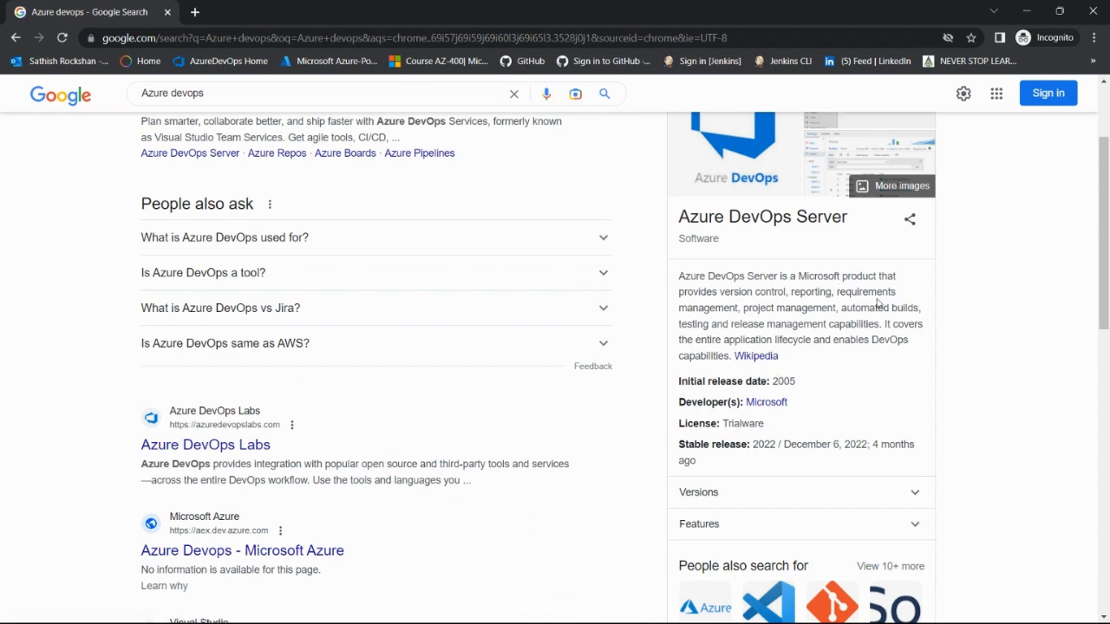
double_click(771, 292)
left_click(816, 290)
double_click(813, 291)
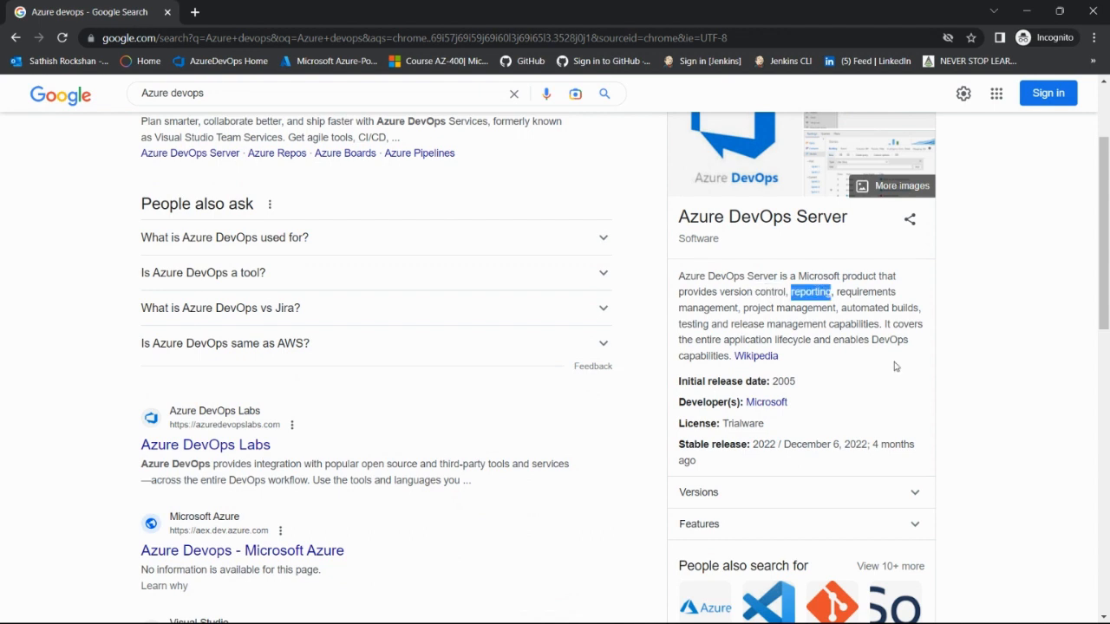
double_click(870, 292)
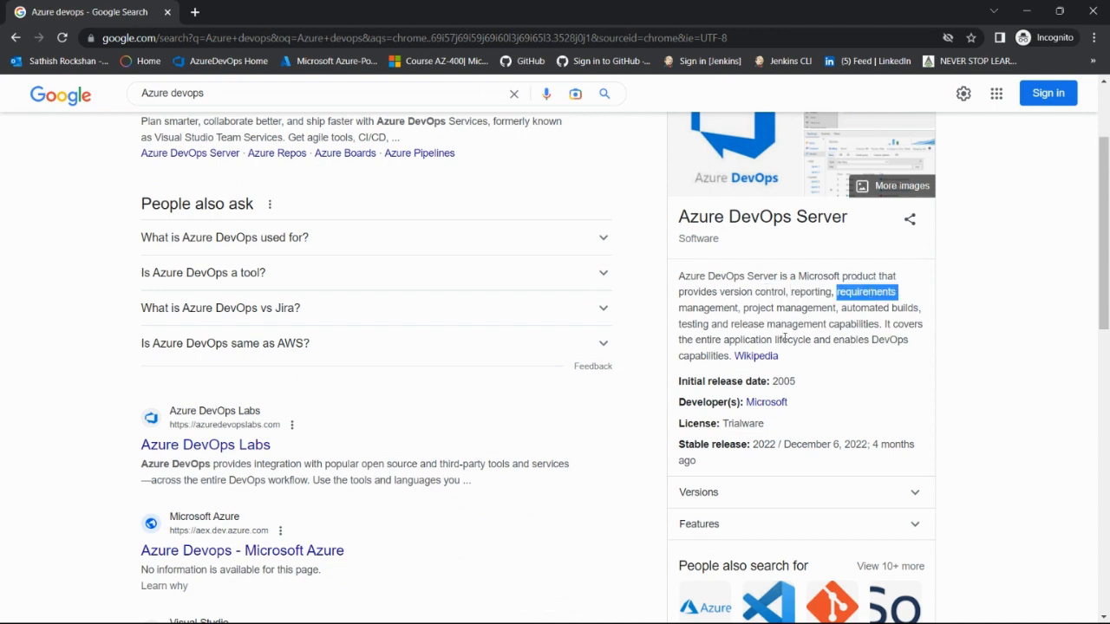
double_click(812, 310)
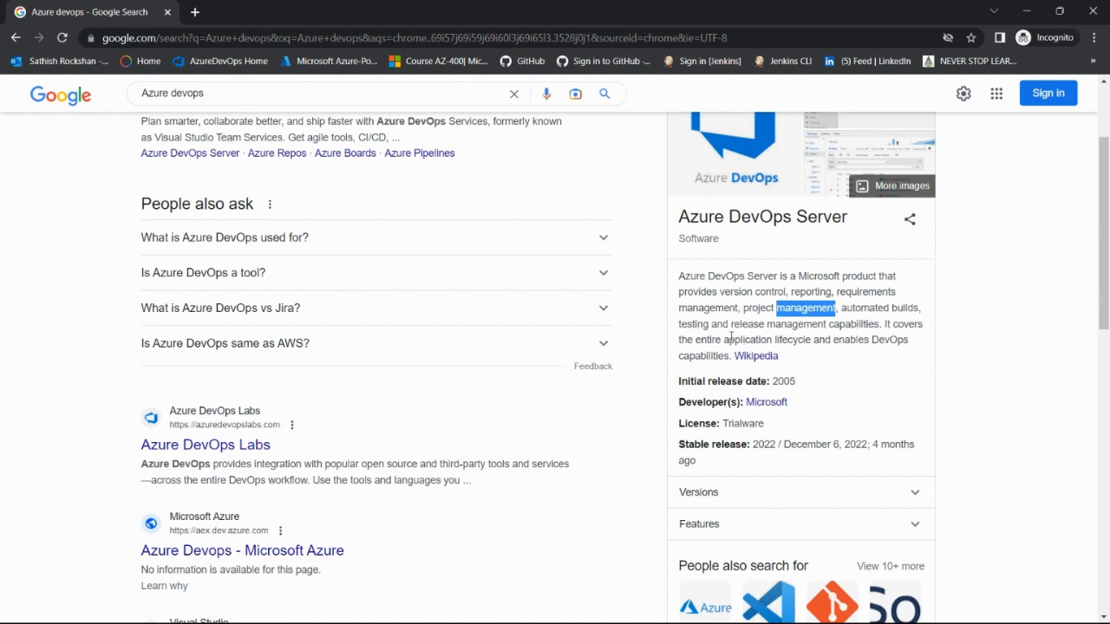
double_click(703, 325)
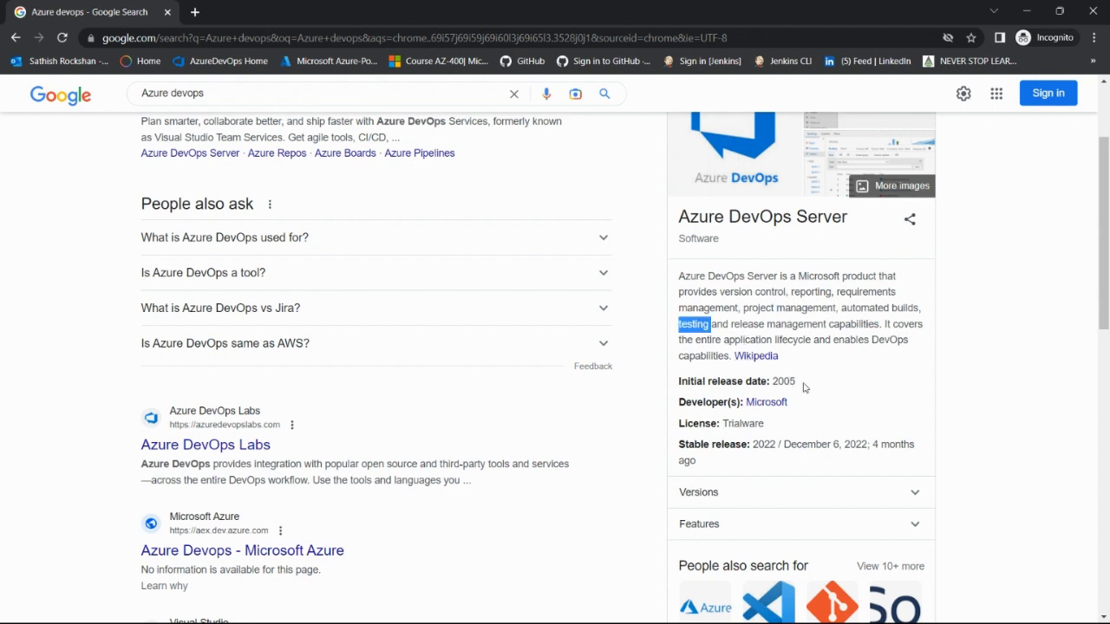
double_click(806, 325)
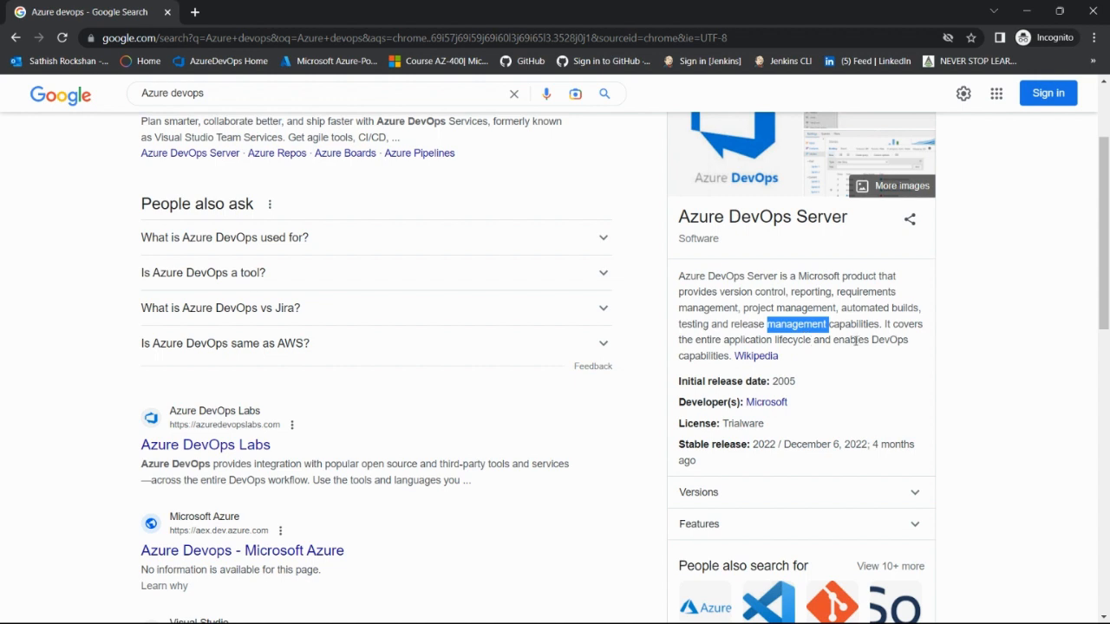
left_click_drag(885, 323, 727, 368)
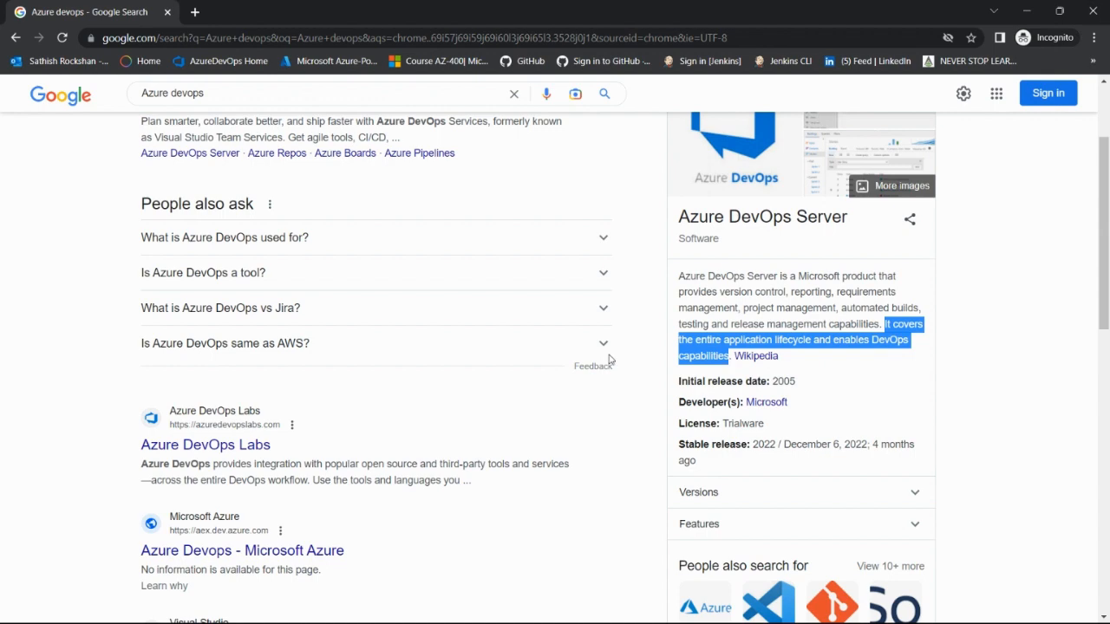
scroll(294, 328, "up", 2)
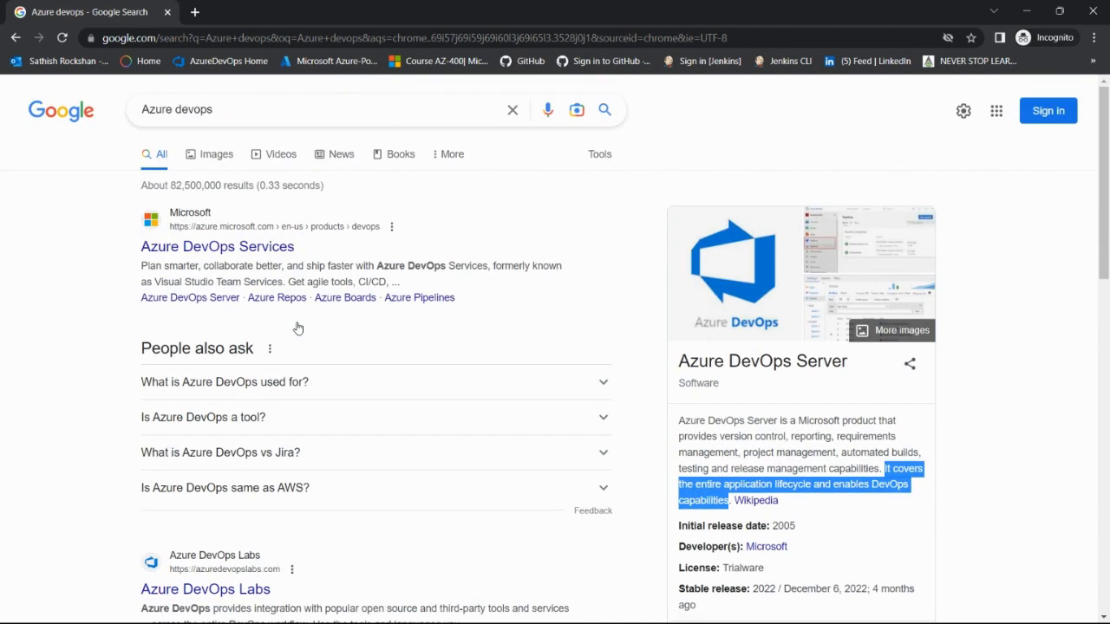
Open the Azure DevOps Services product page, review its service overview, and follow the free start option to the sign-in page.
left_click(256, 248)
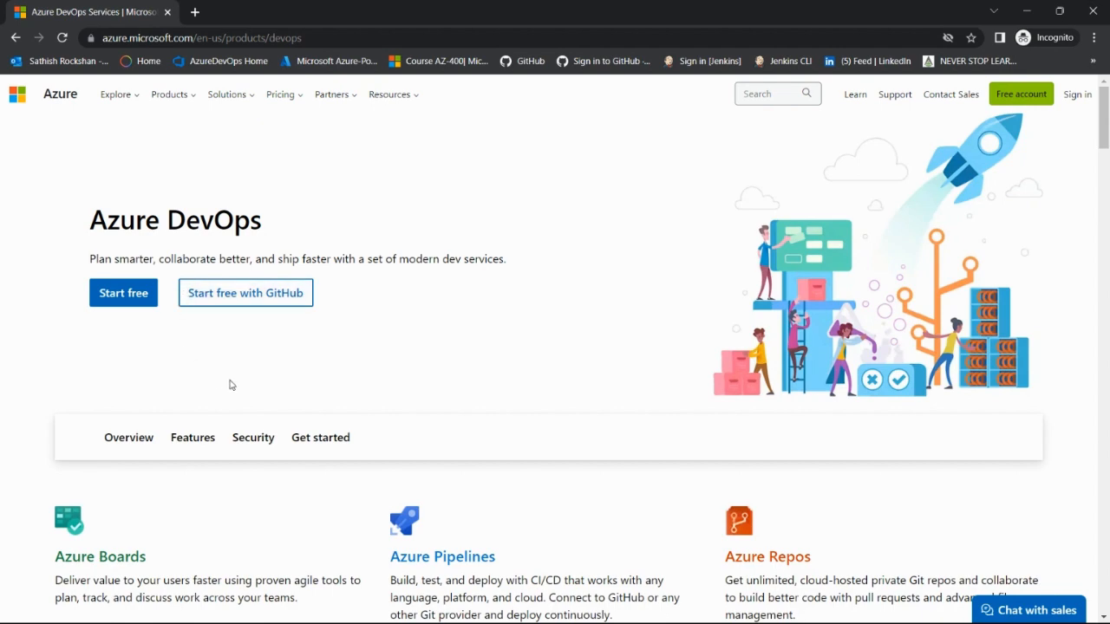
scroll(298, 412, "down", 5)
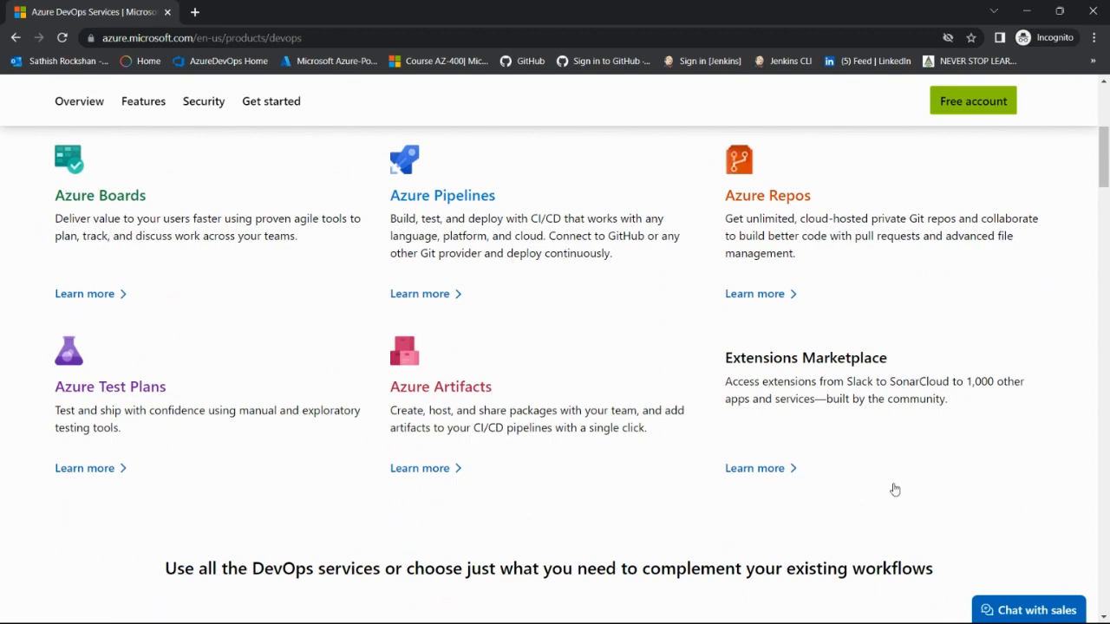
scroll(895, 490, "down", 4)
scroll(895, 489, "down", 15)
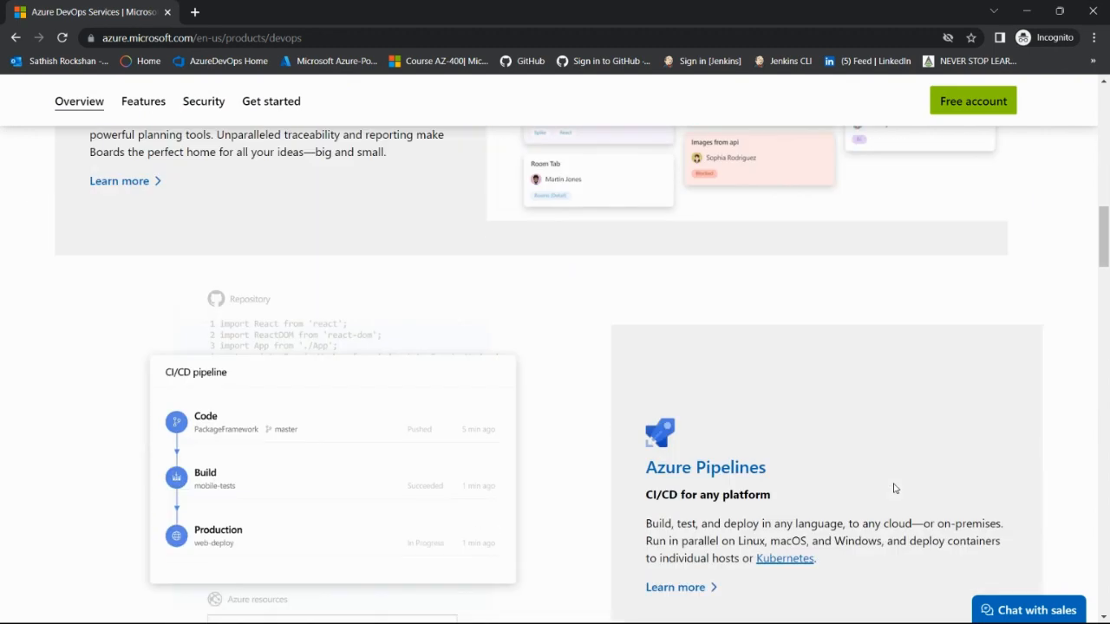
scroll(895, 488, "down", 4)
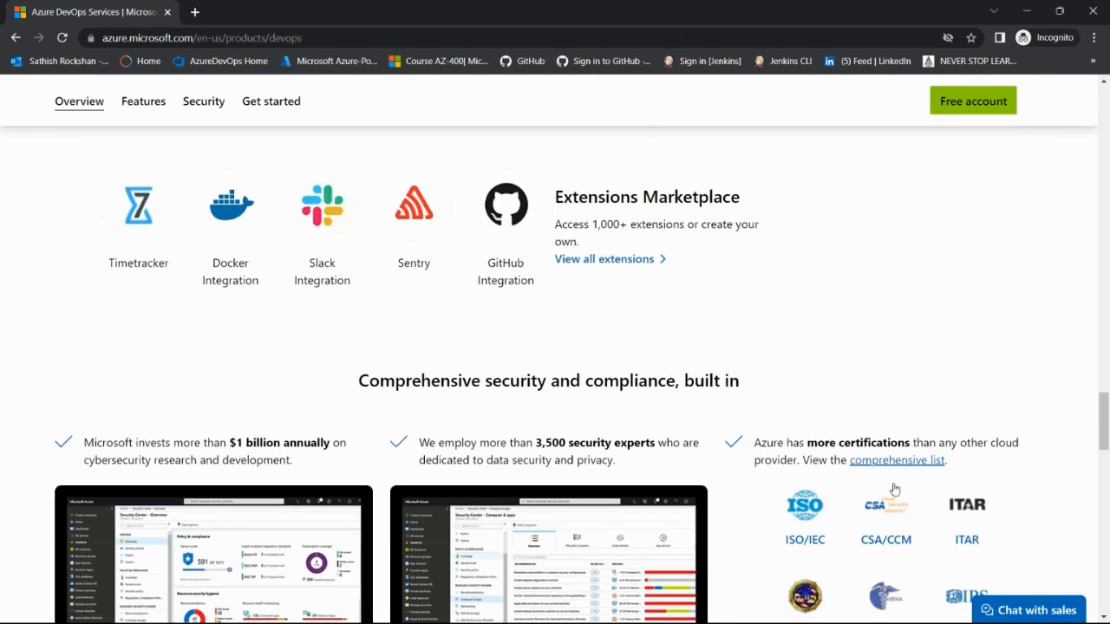
scroll(895, 490, "up", 19)
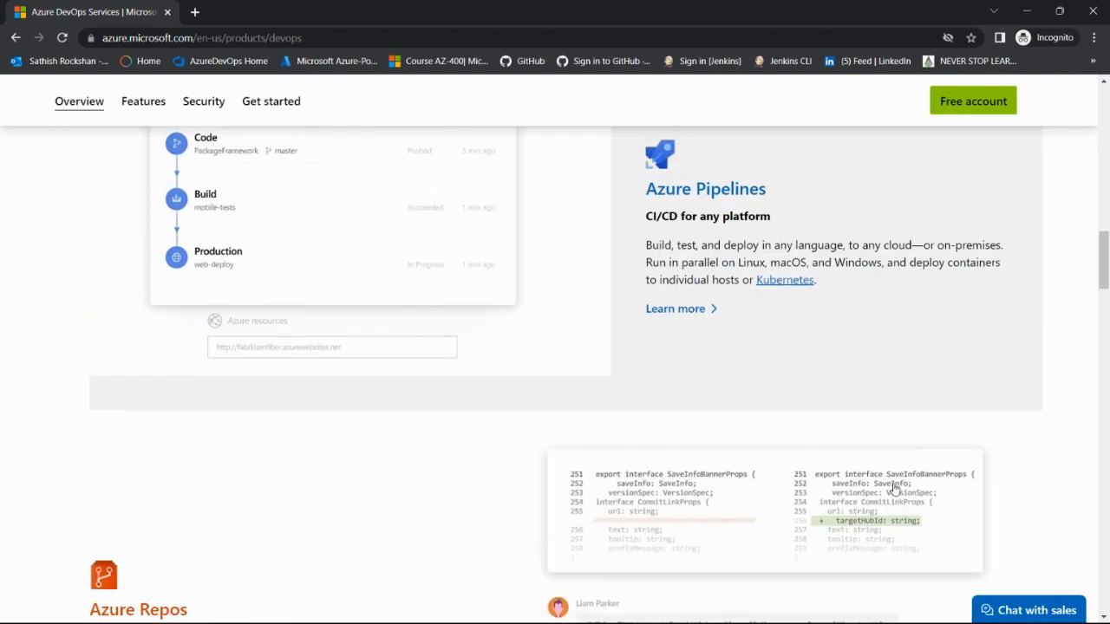
scroll(895, 488, "up", 8)
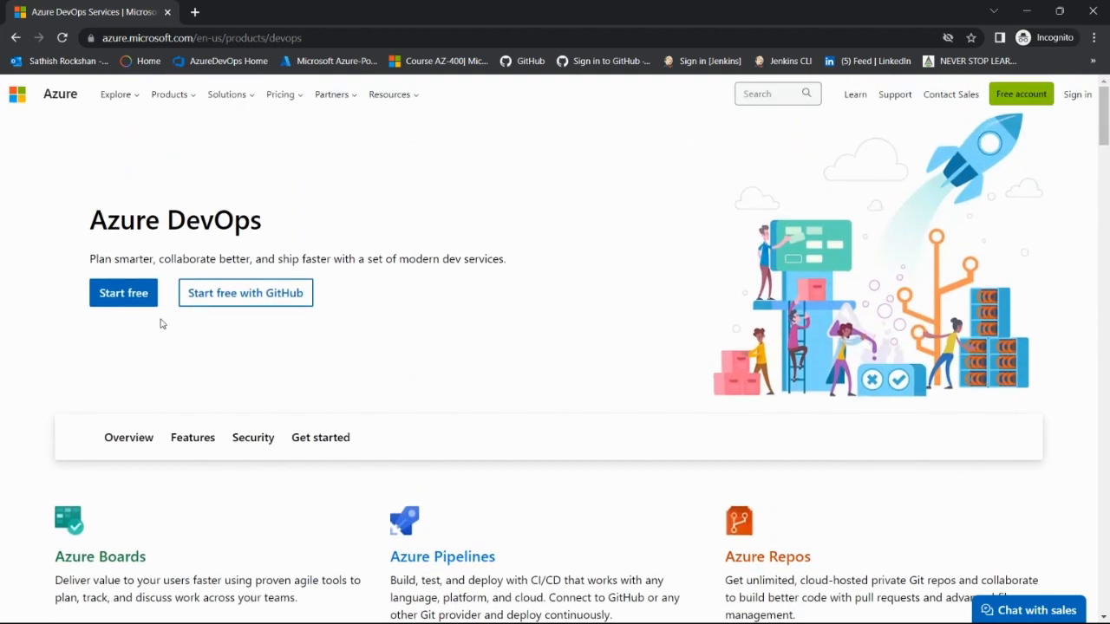
left_click(130, 297)
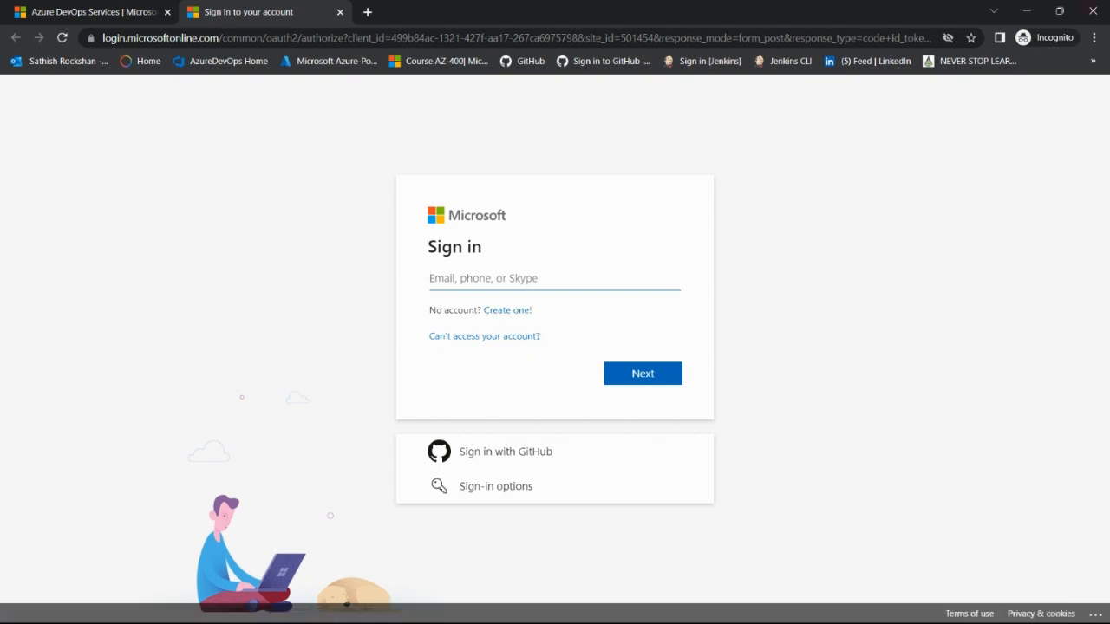
Close the incognito window and switch to the Chrome window showing the Azure DevOps Projects home page.
left_click(1094, 11)
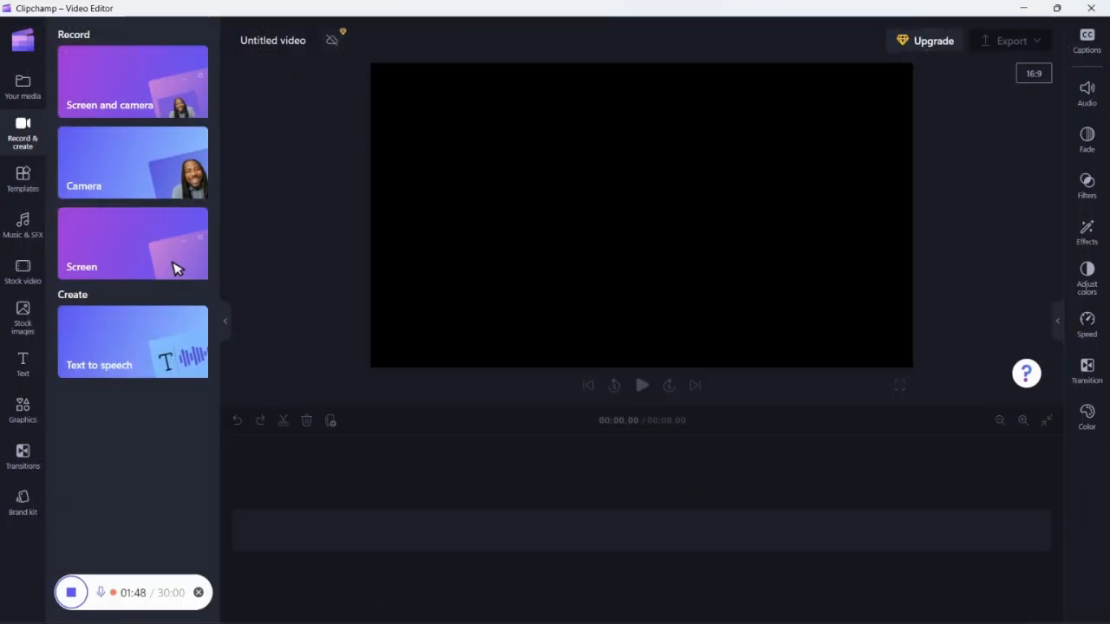
mouse_move(726, 612)
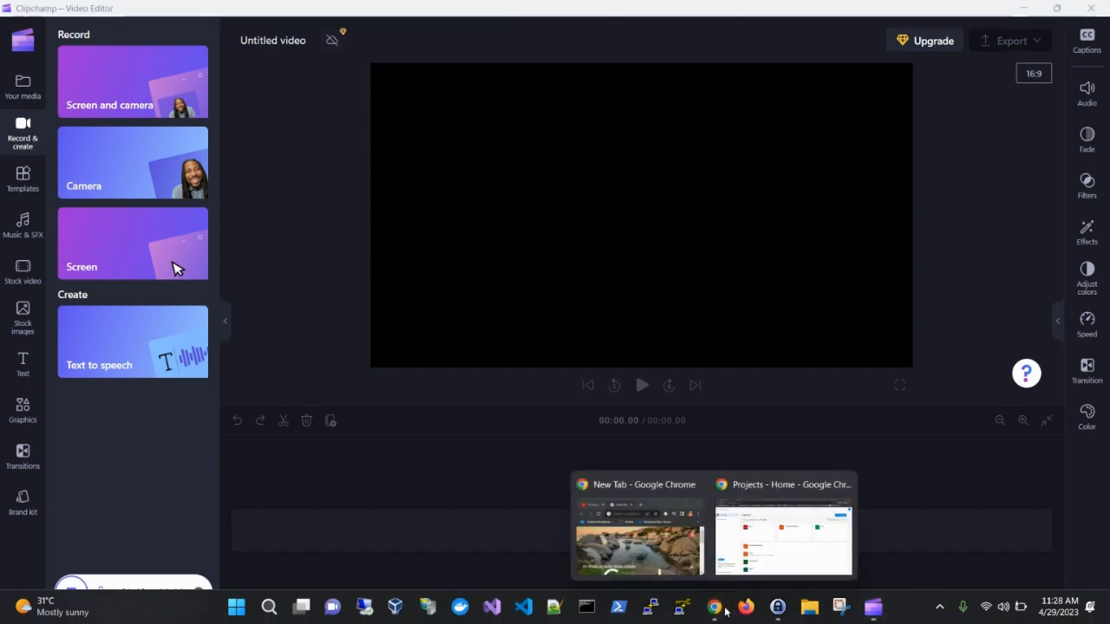
left_click(783, 533)
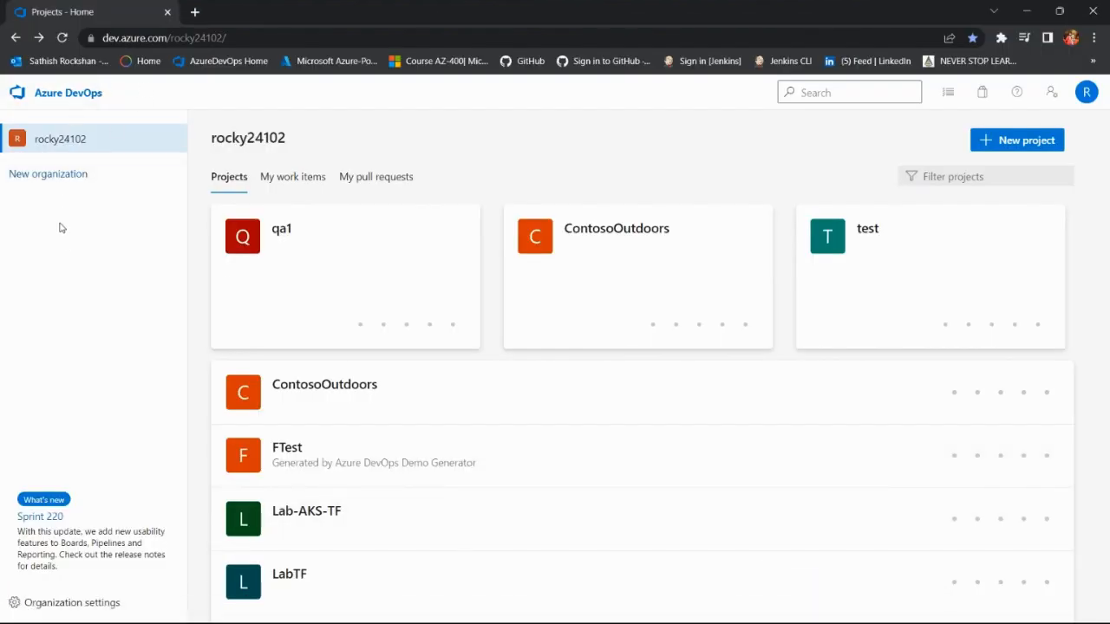
Begin a new Azure DevOps organization, name it TheGlobalVillageDemo, and host its projects in Canada Central.
left_click(62, 179)
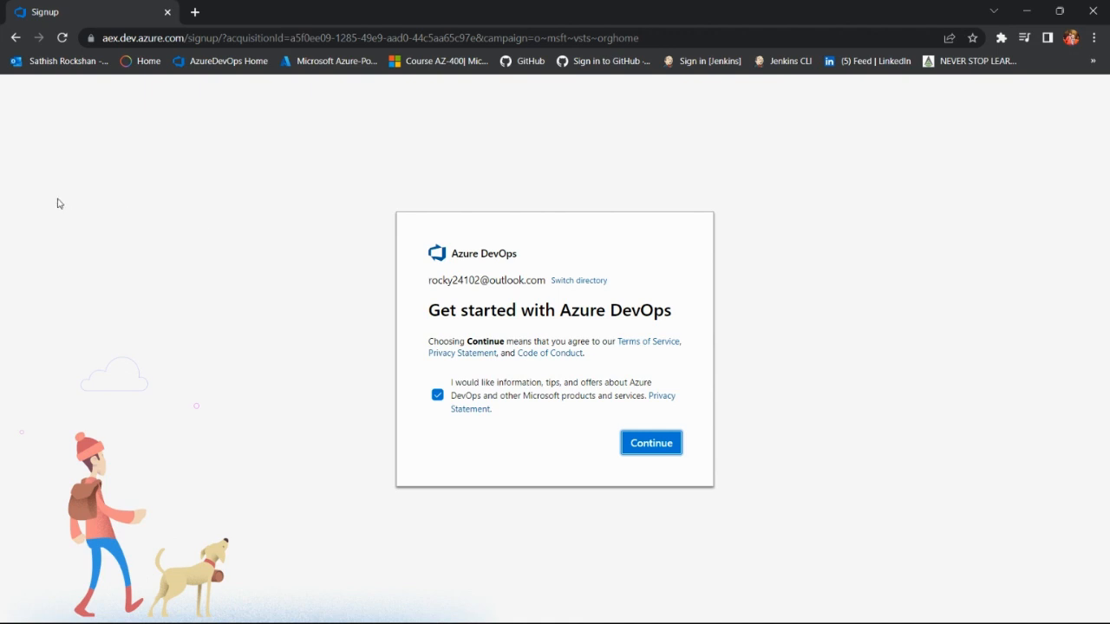
left_click(666, 454)
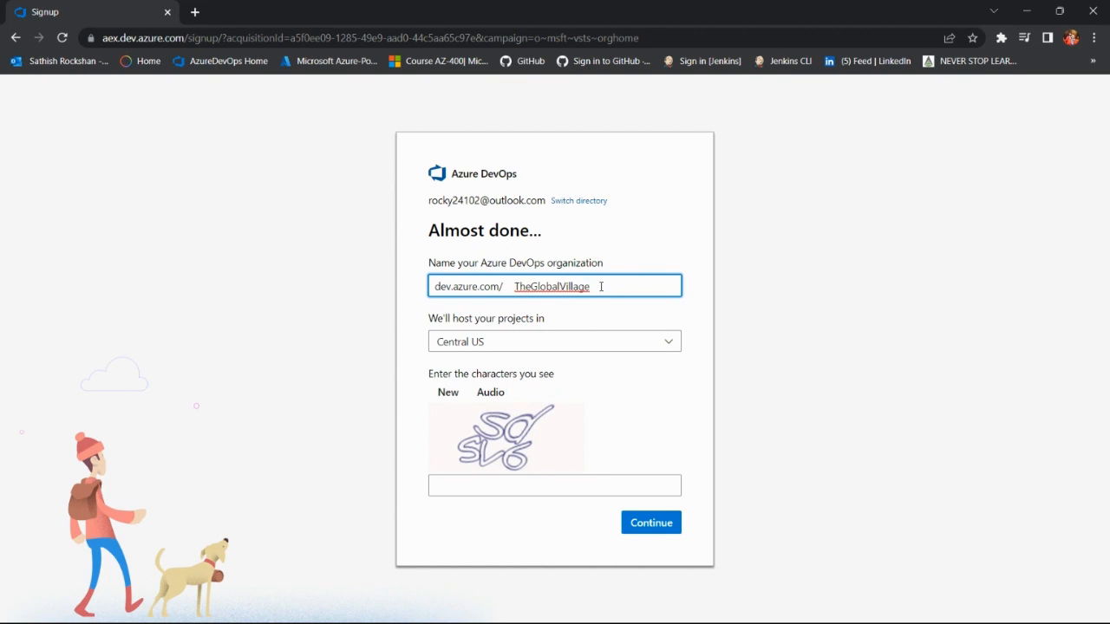
type("Demo")
left_click(664, 342)
left_click(664, 342)
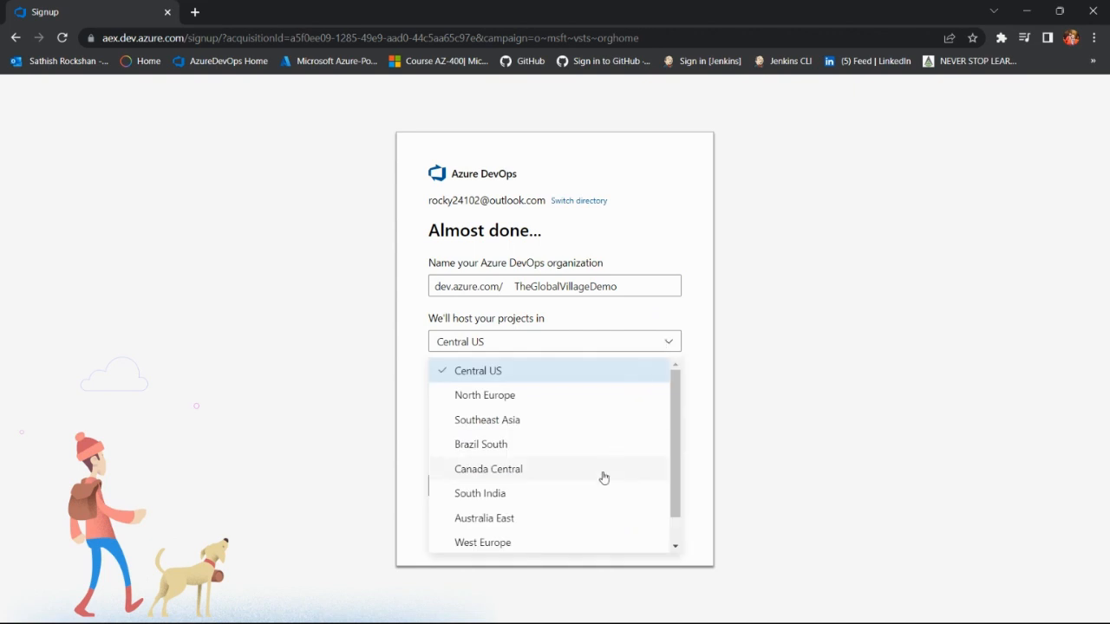
left_click(573, 471)
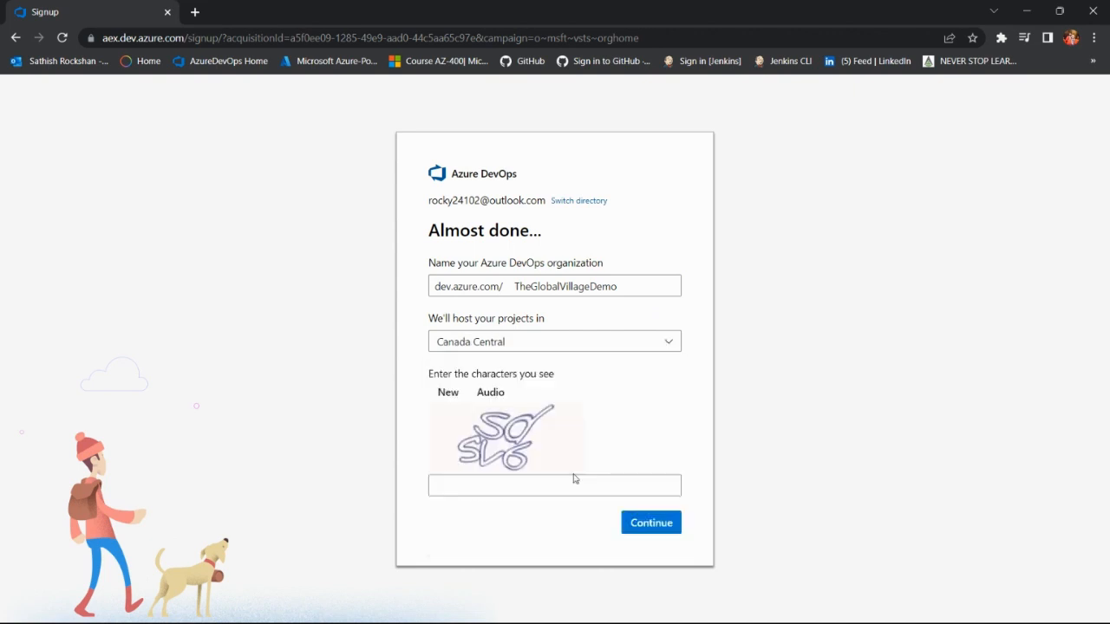
Enter the CAPTCHA verification characters and submit the form to create the organization.
left_click(467, 484)
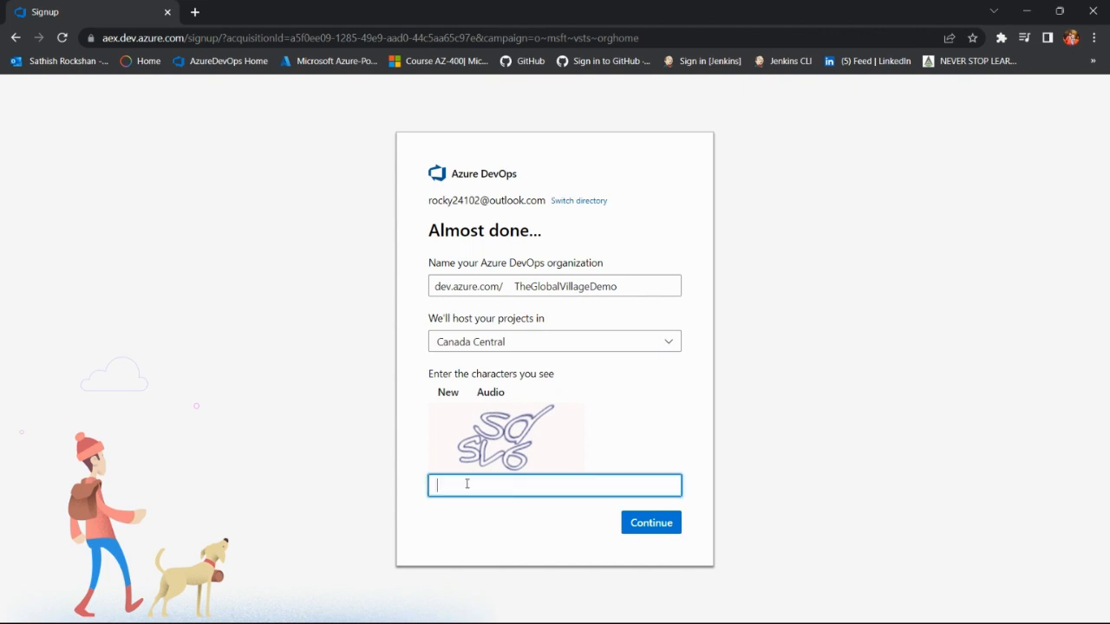
type("sdsv6")
left_click(643, 524)
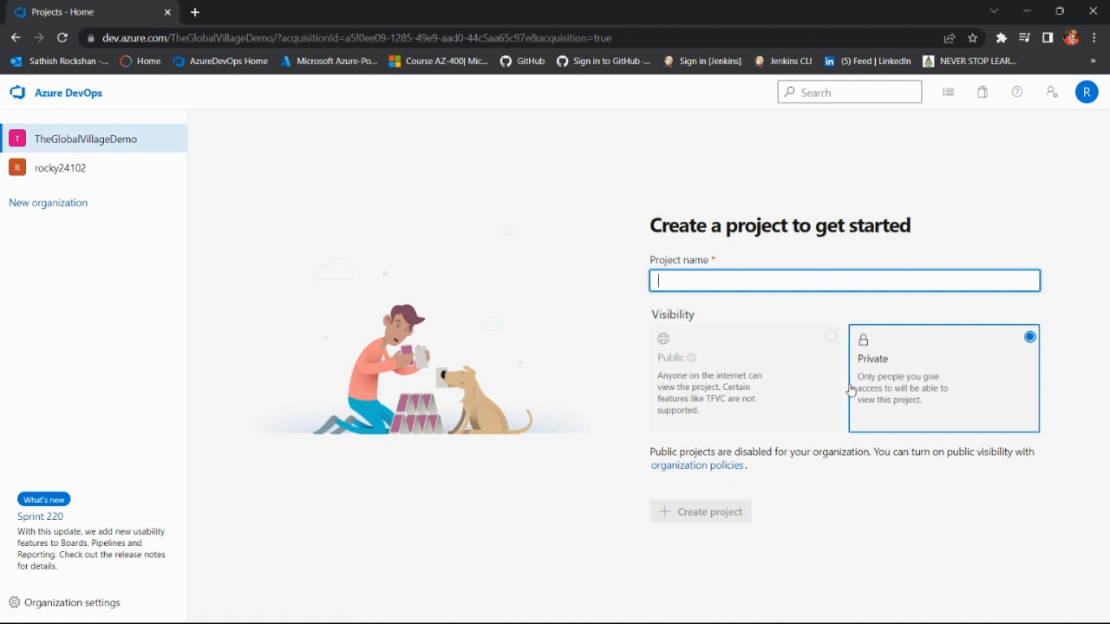
type("TG")
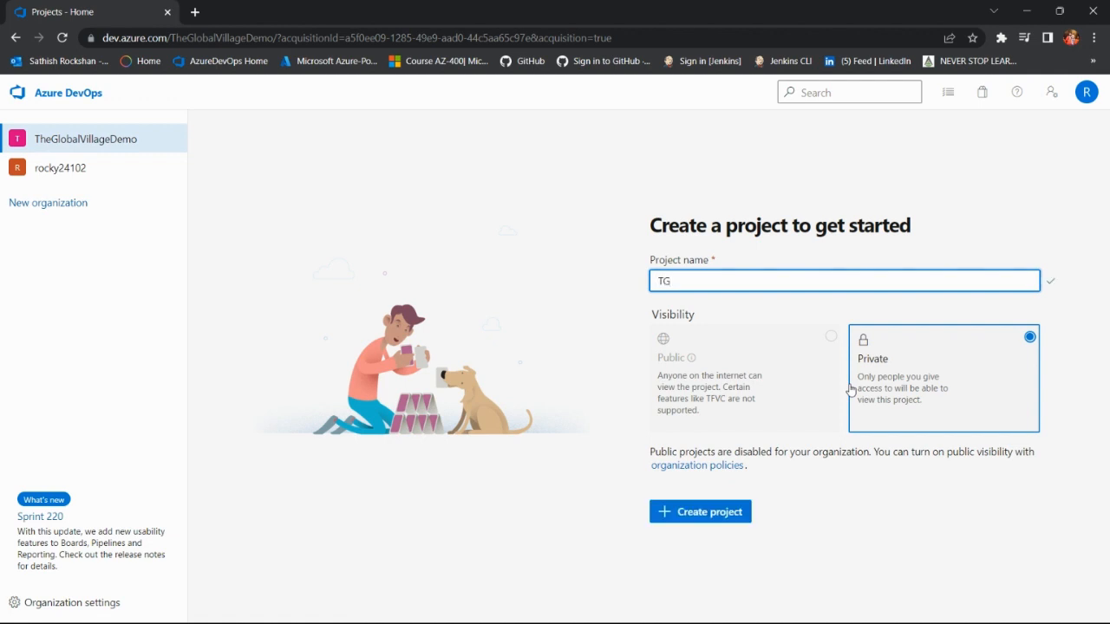
type("V")
key("BackSpace")
key("BackSpace")
key("BackSpace")
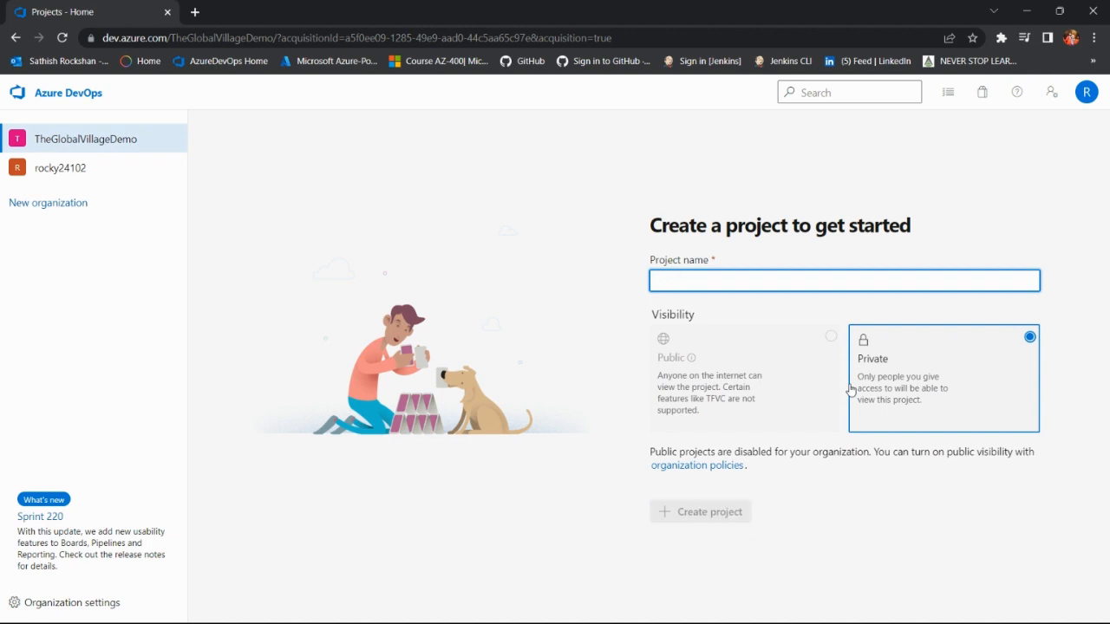
Create a private project named tgv-demo in the new organization.
type("tgv-")
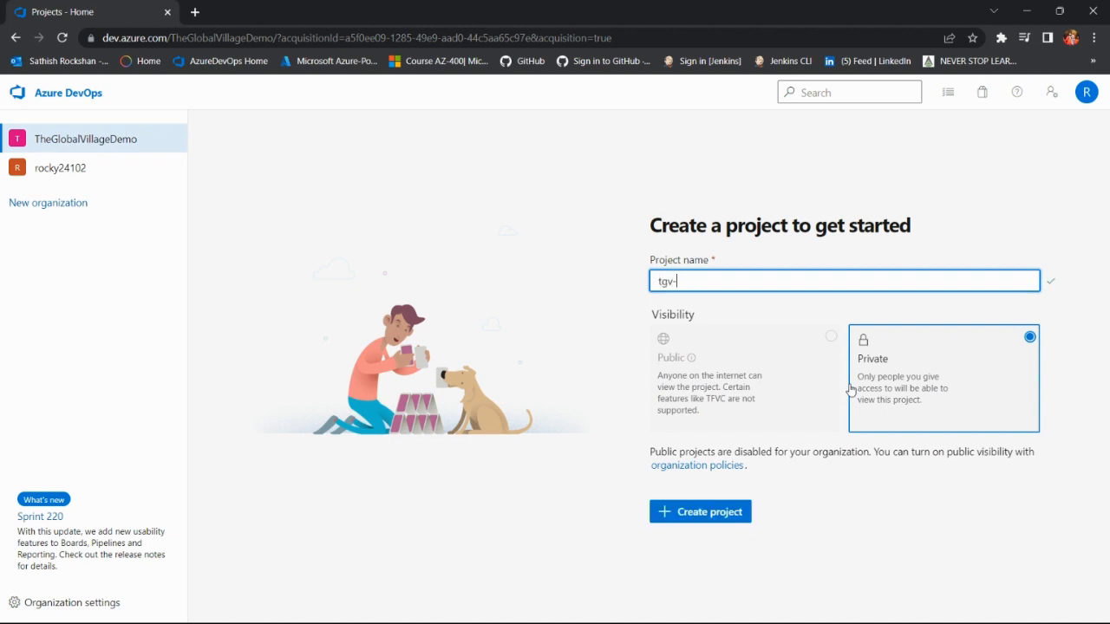
type("demo")
left_click(719, 511)
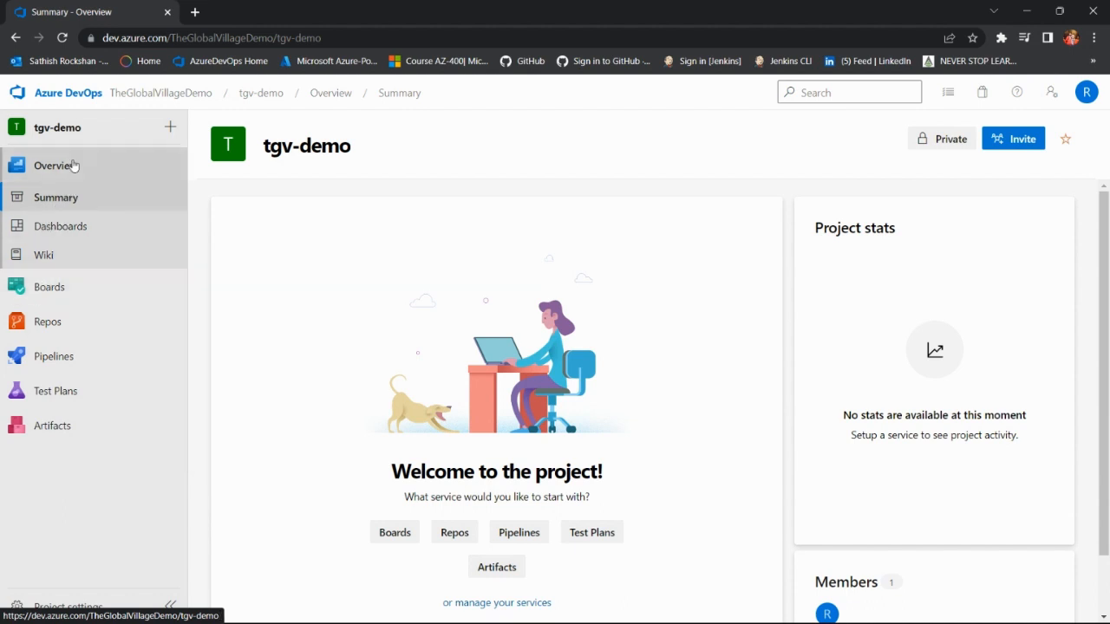
View the tgv-demo project overview and open the work items page of Boards.
left_click(104, 165)
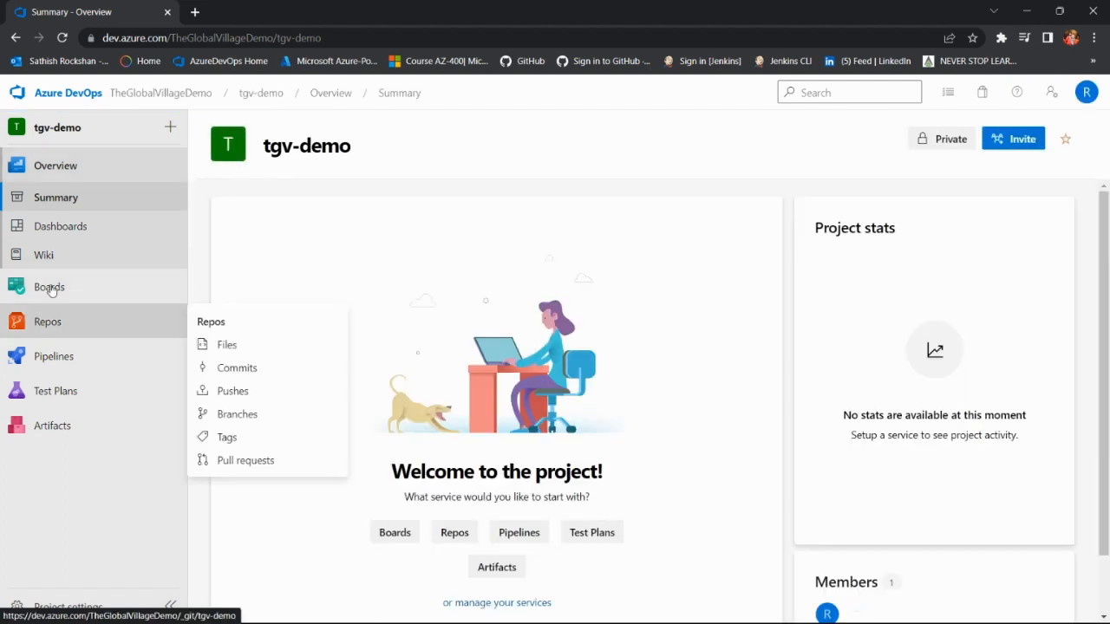
mouse_move(66, 305)
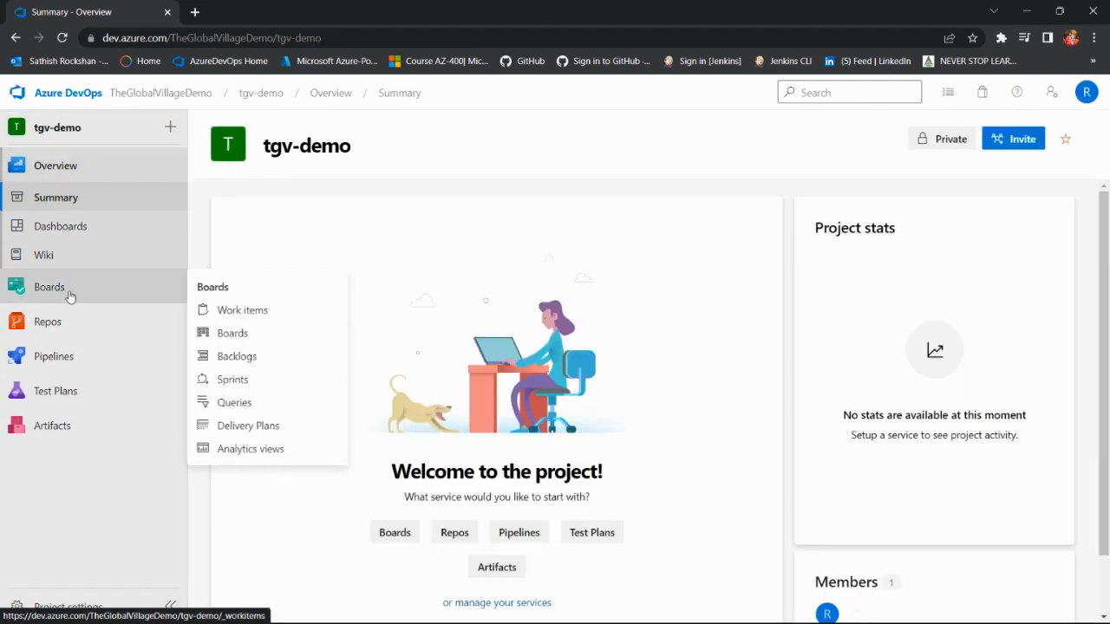
left_click(70, 296)
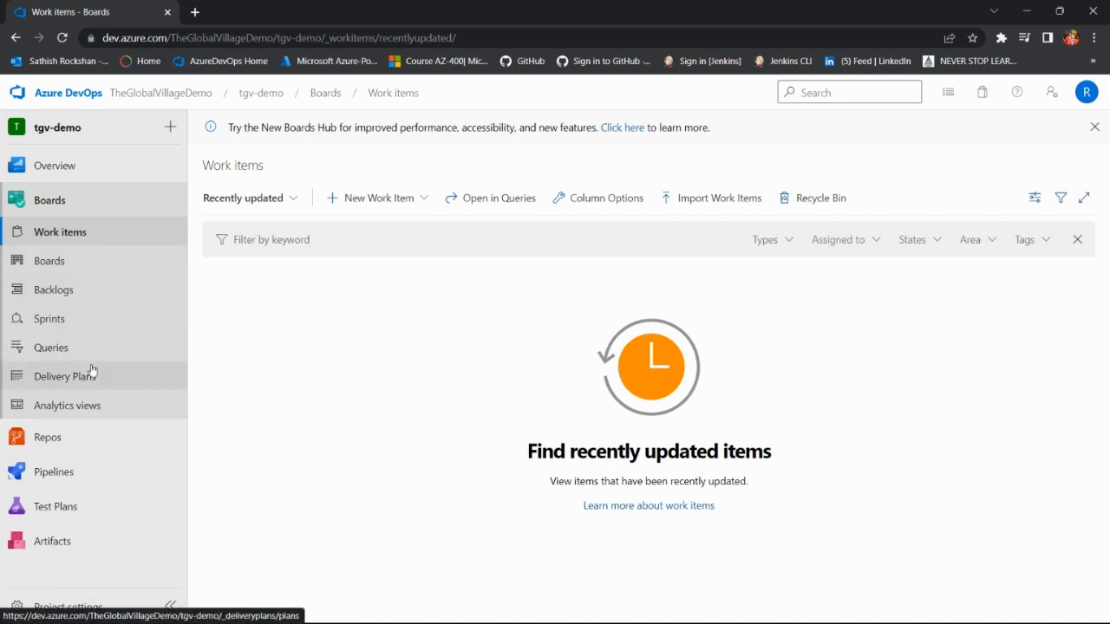
Open the Repos files page of tgv-demo and bring up the form for importing a Git repository.
left_click(77, 451)
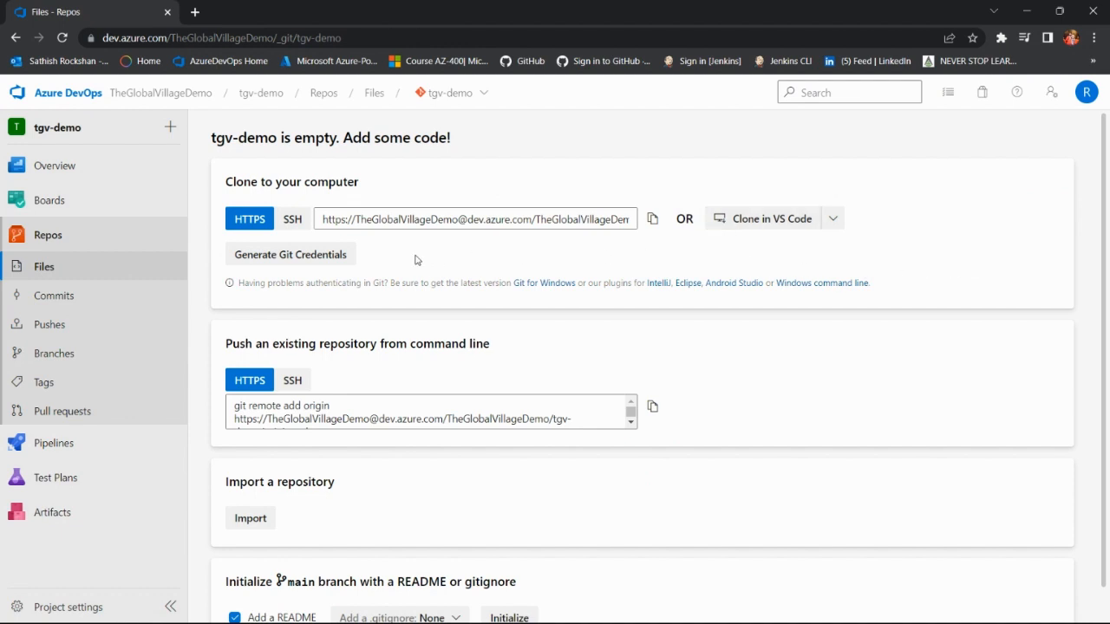
scroll(575, 293, "down", 1)
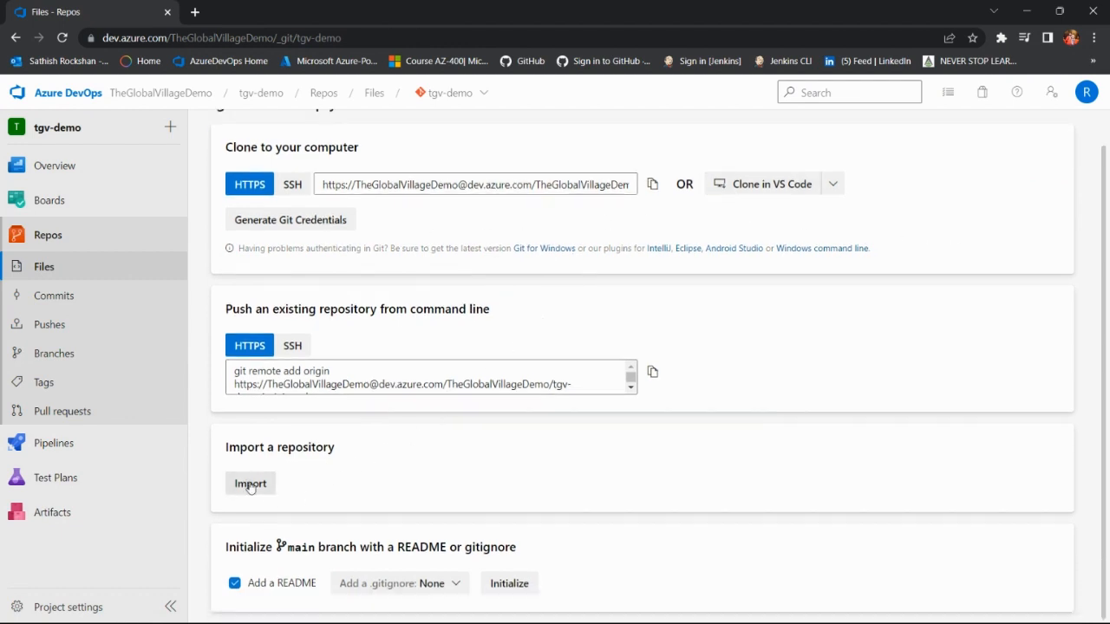
left_click(249, 486)
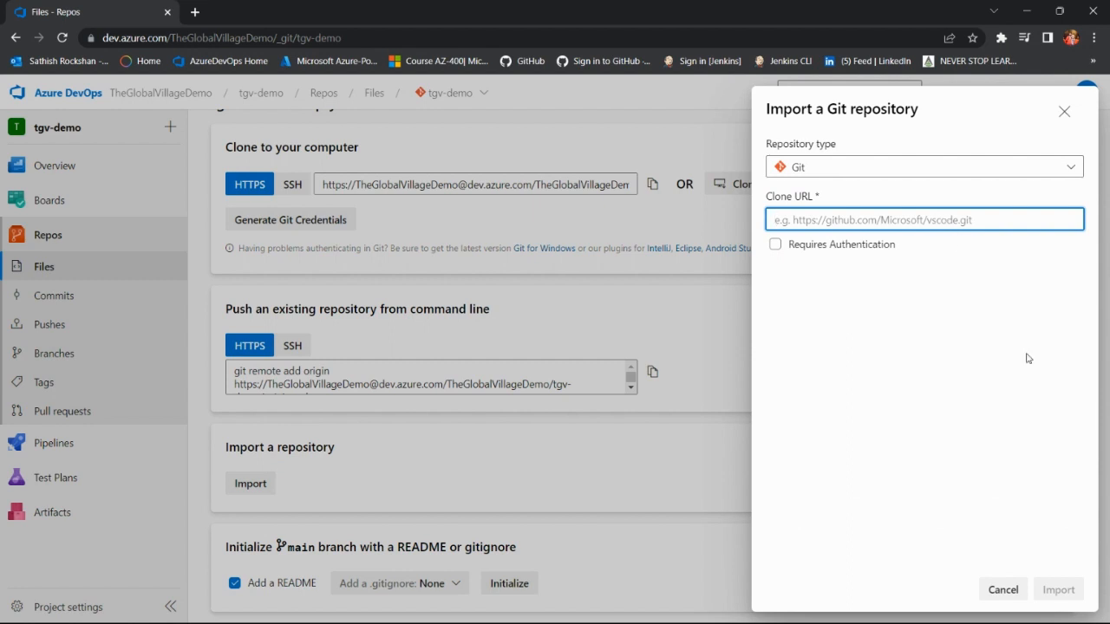
Dismiss the repository import form and view the project's Pipelines, Test Plans and Artifacts pages.
left_click(1064, 111)
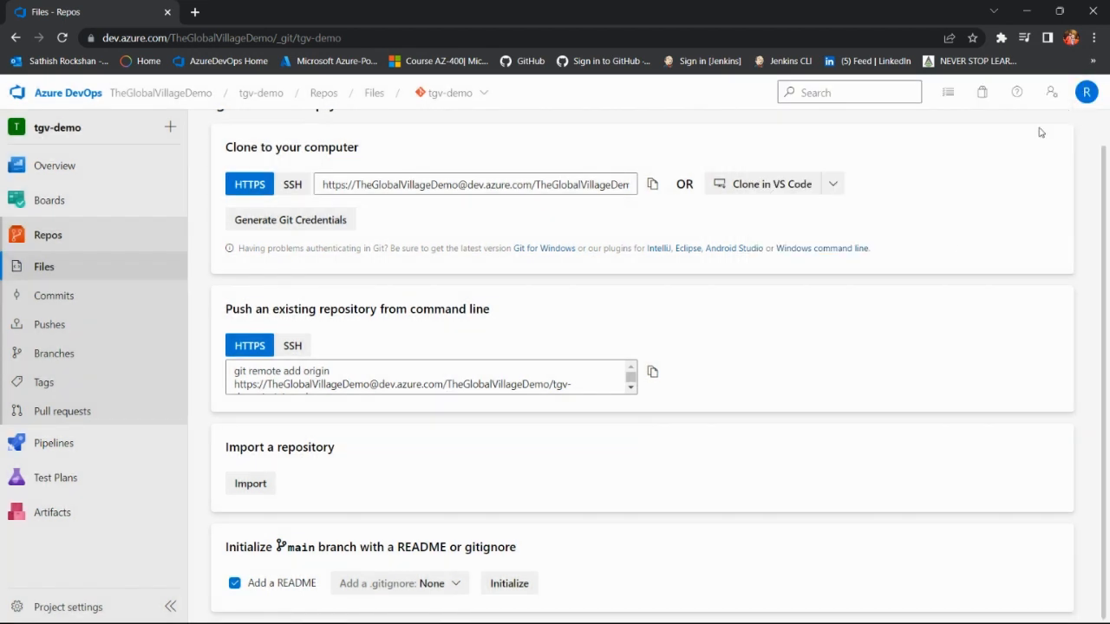
left_click(50, 447)
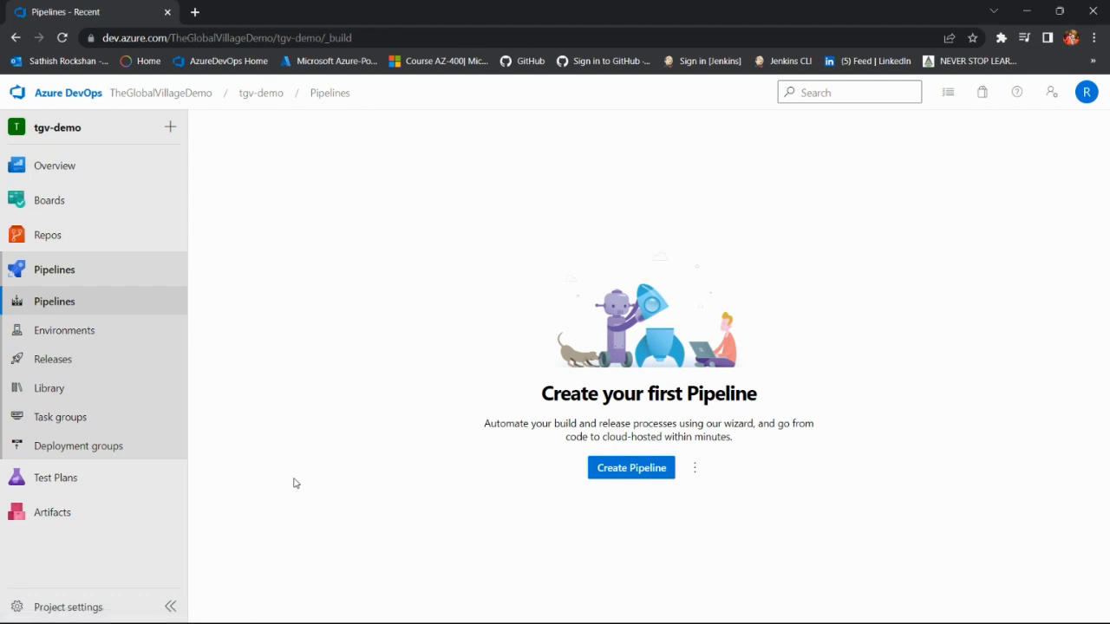
left_click(123, 474)
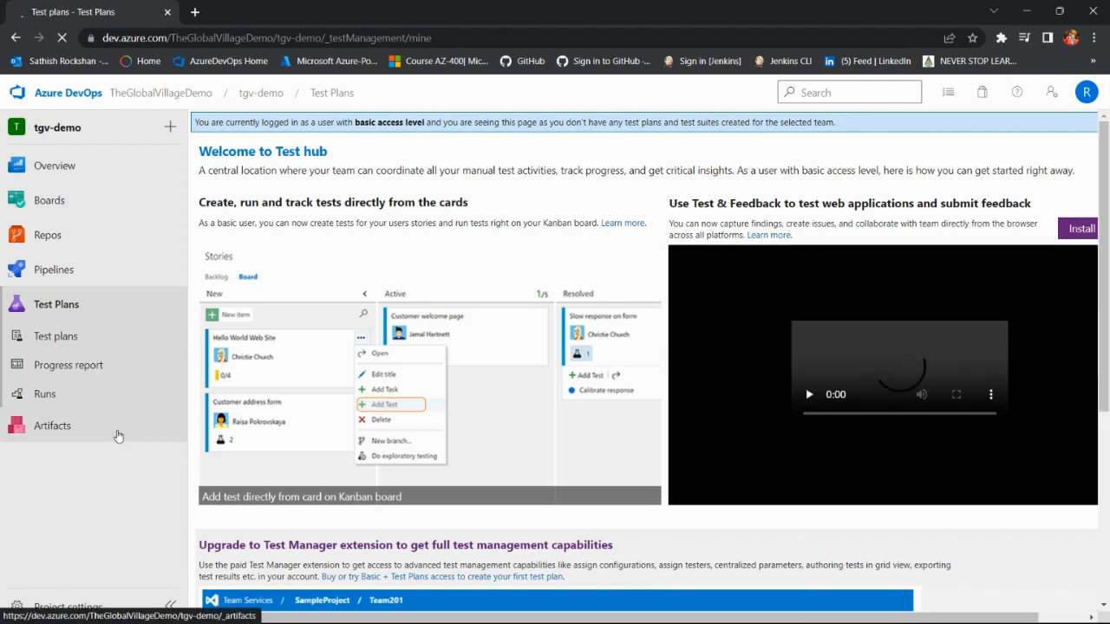
left_click(117, 436)
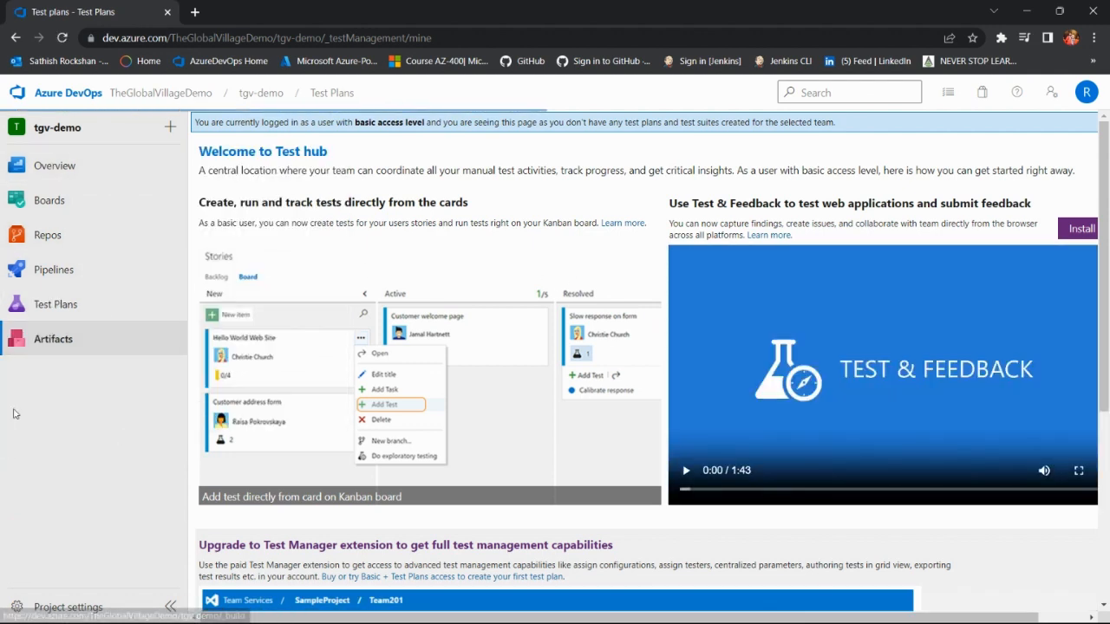
Return to the Boards work items and start a new Issue titled "Pipeline ci cd".
mouse_move(61, 184)
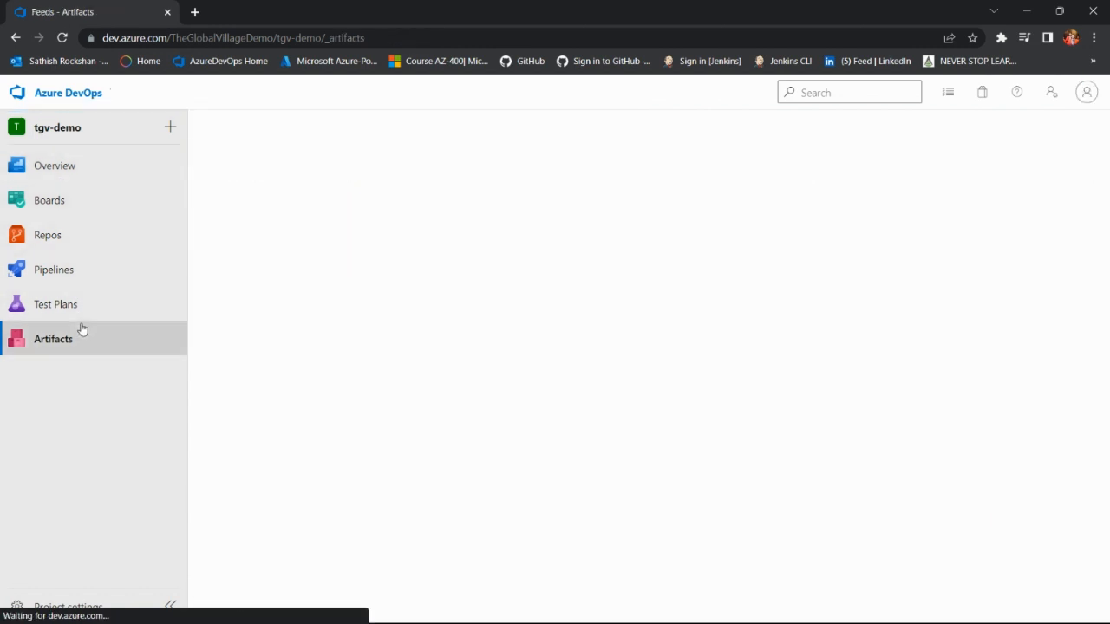
mouse_move(73, 208)
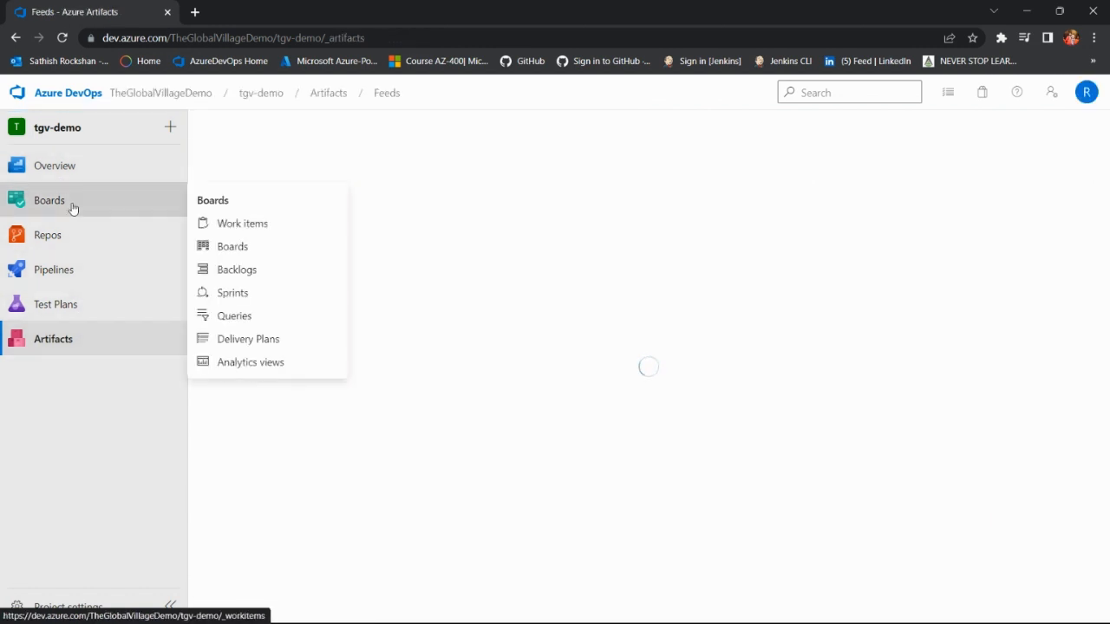
left_click(73, 209)
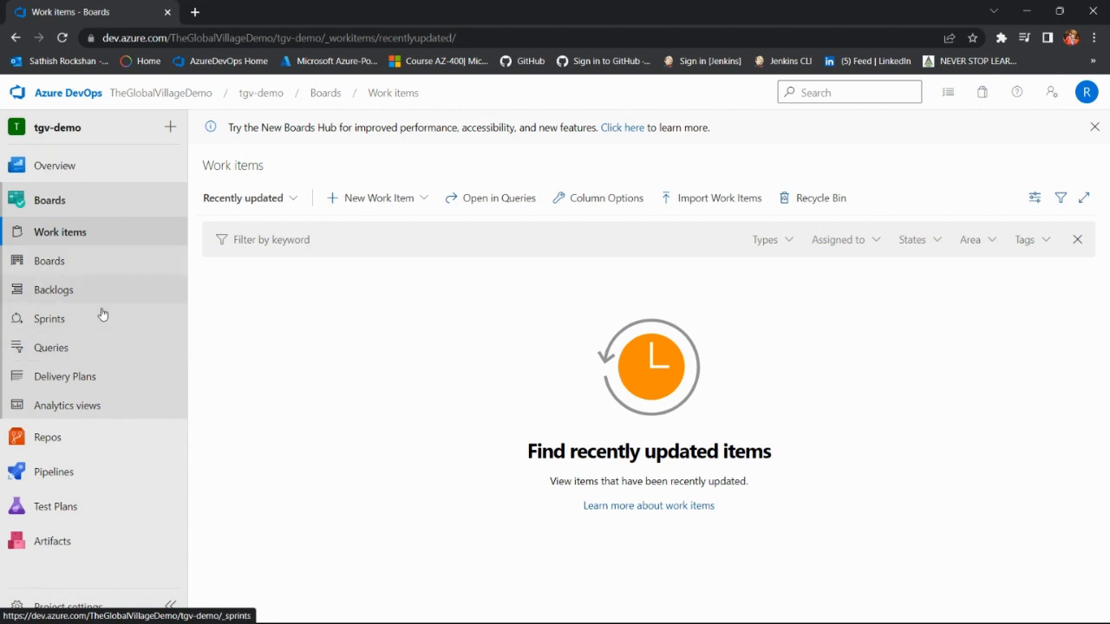
left_click(77, 212)
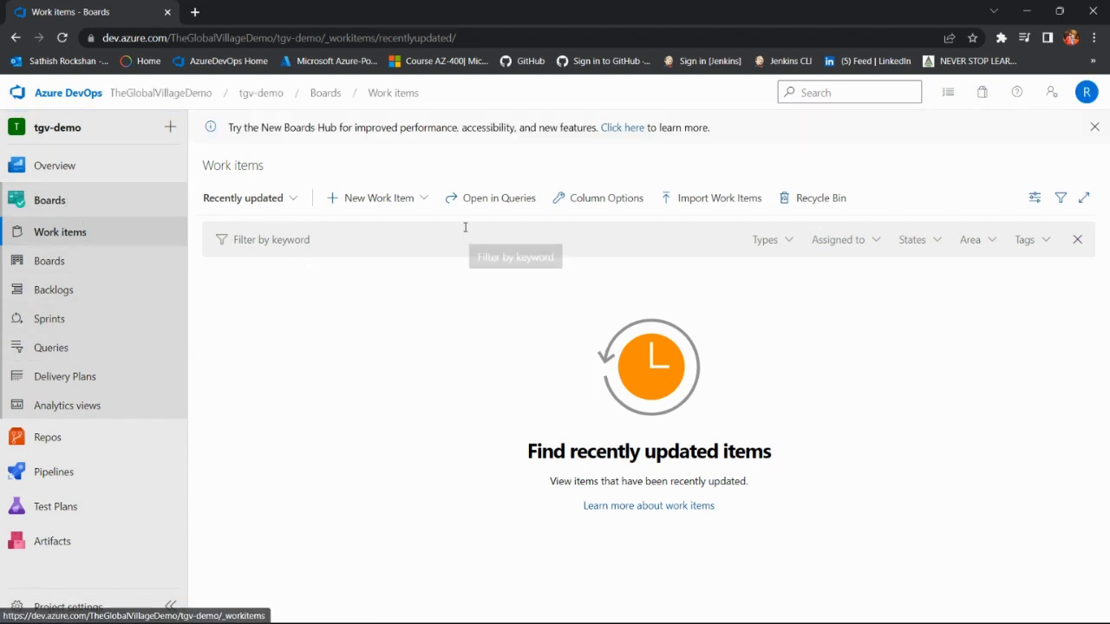
left_click(339, 200)
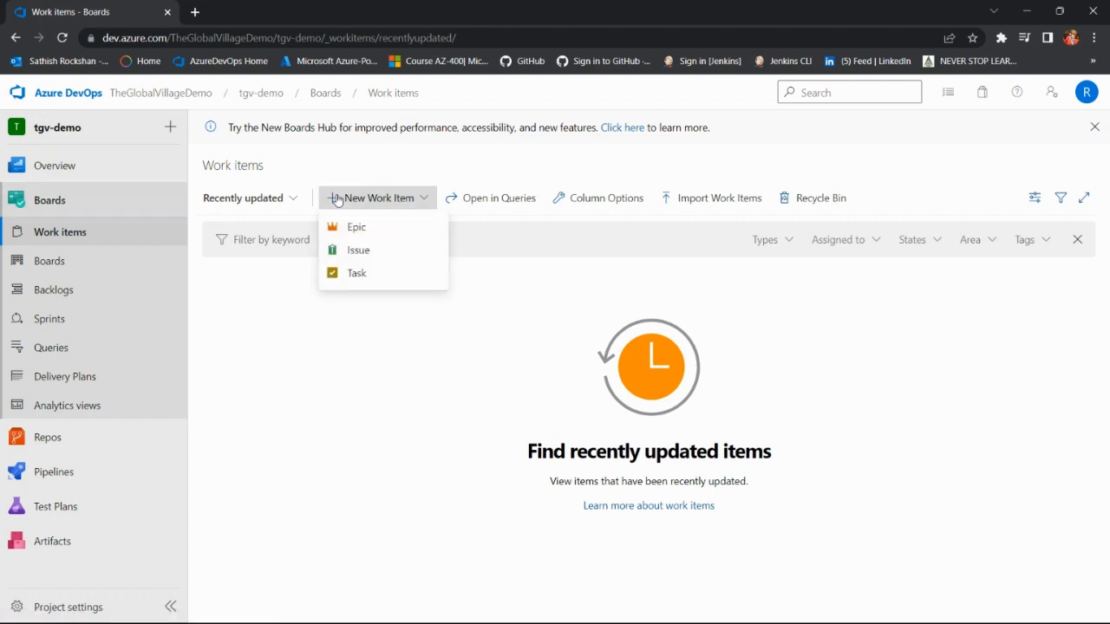
left_click(385, 254)
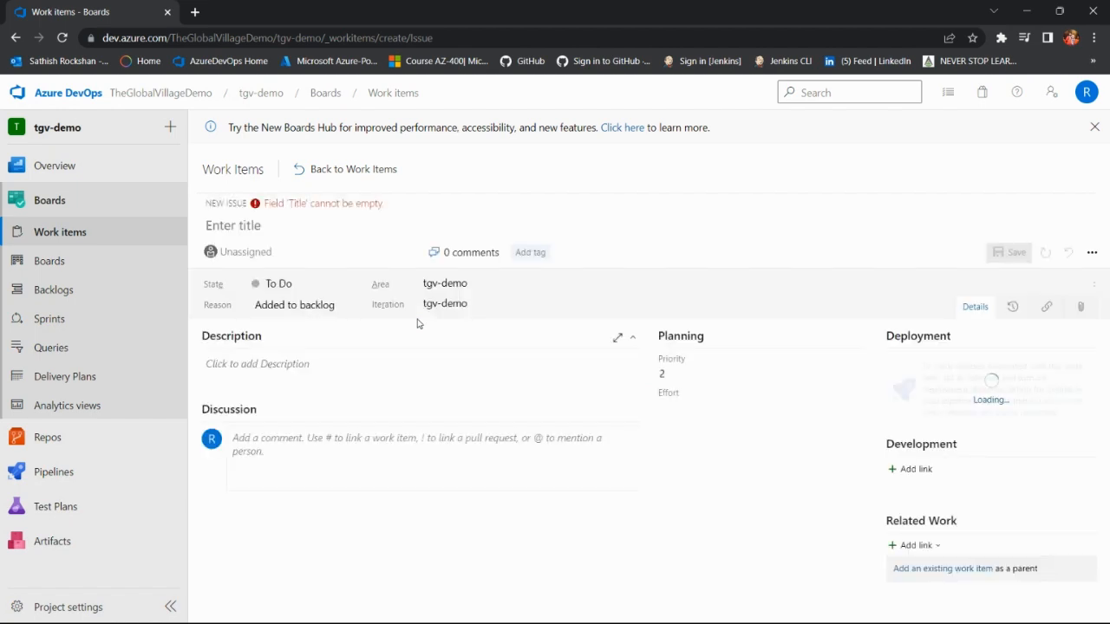
left_click(229, 222)
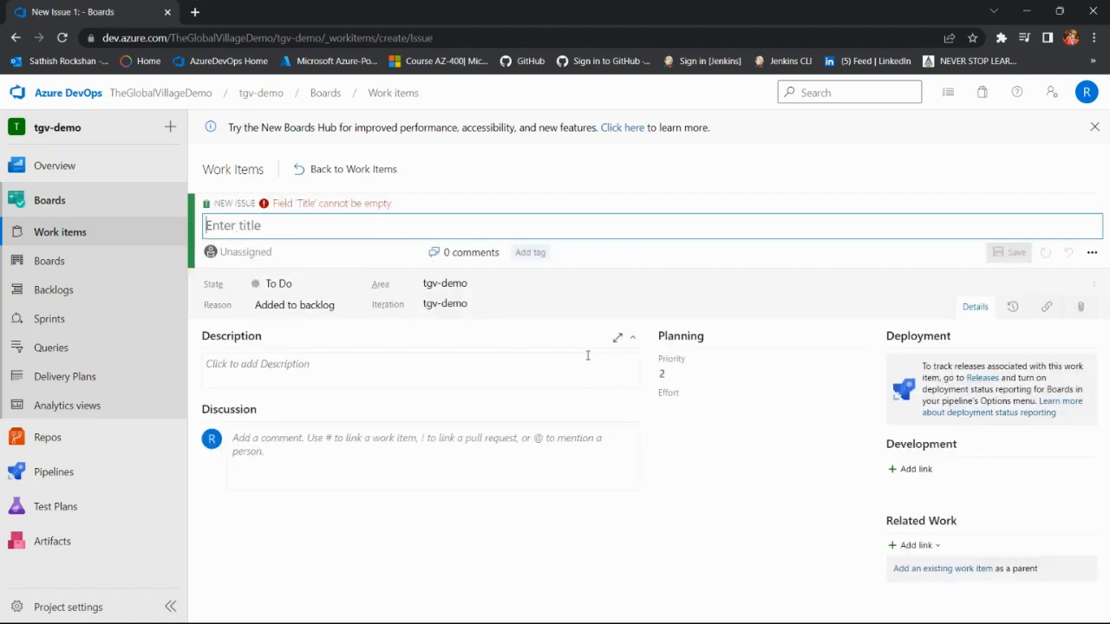
type("Pipe")
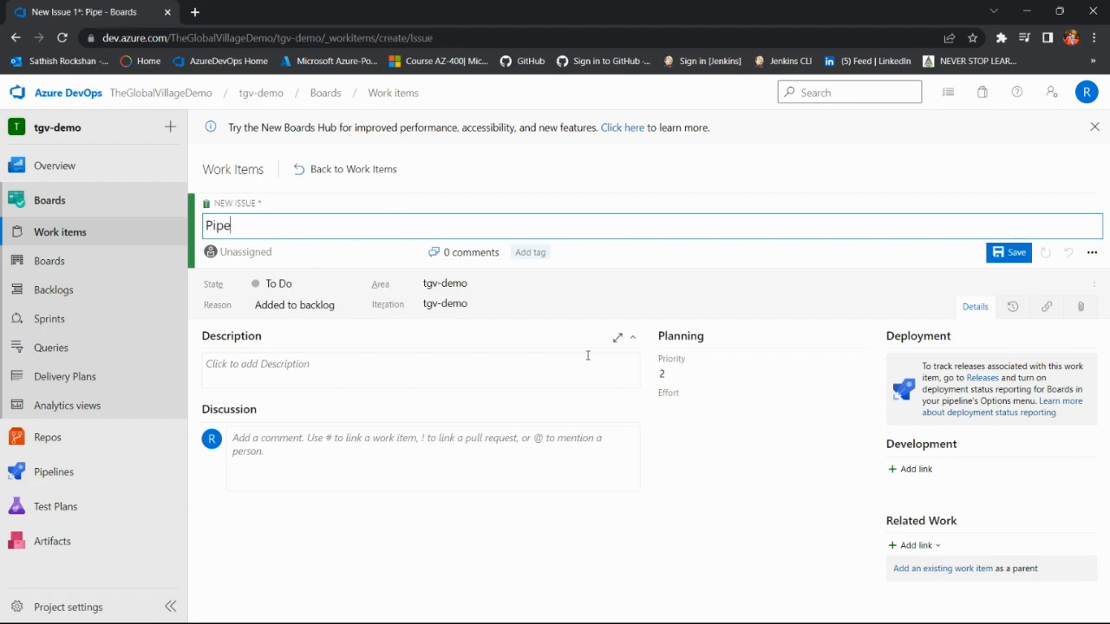
type("line ci cd")
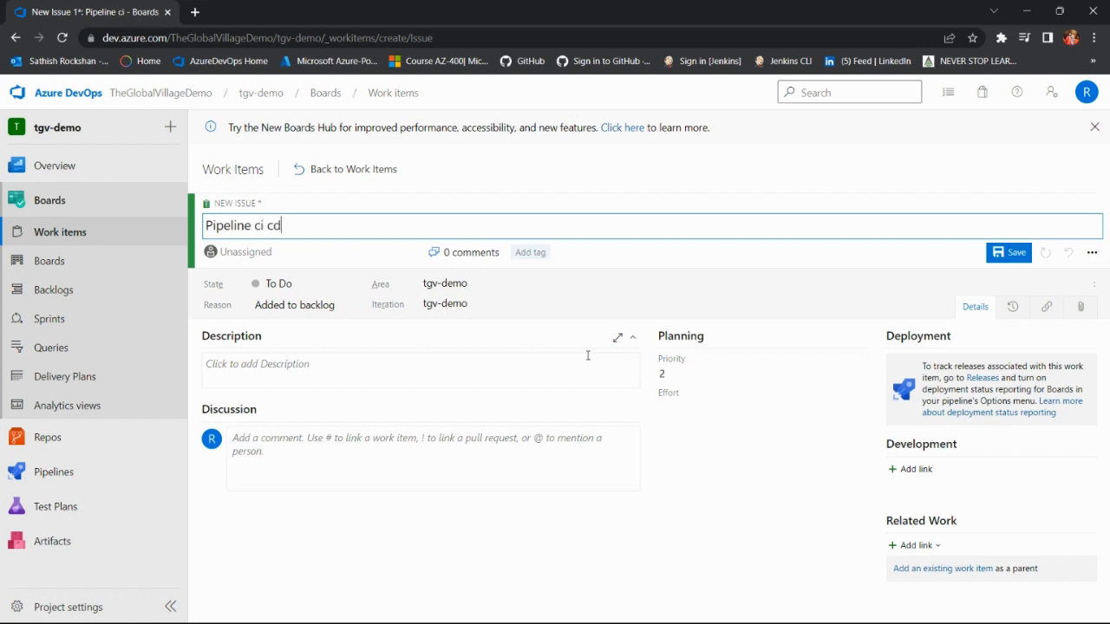
Check which users are available as assignee for the new issue, leaving it unassigned.
left_click(315, 253)
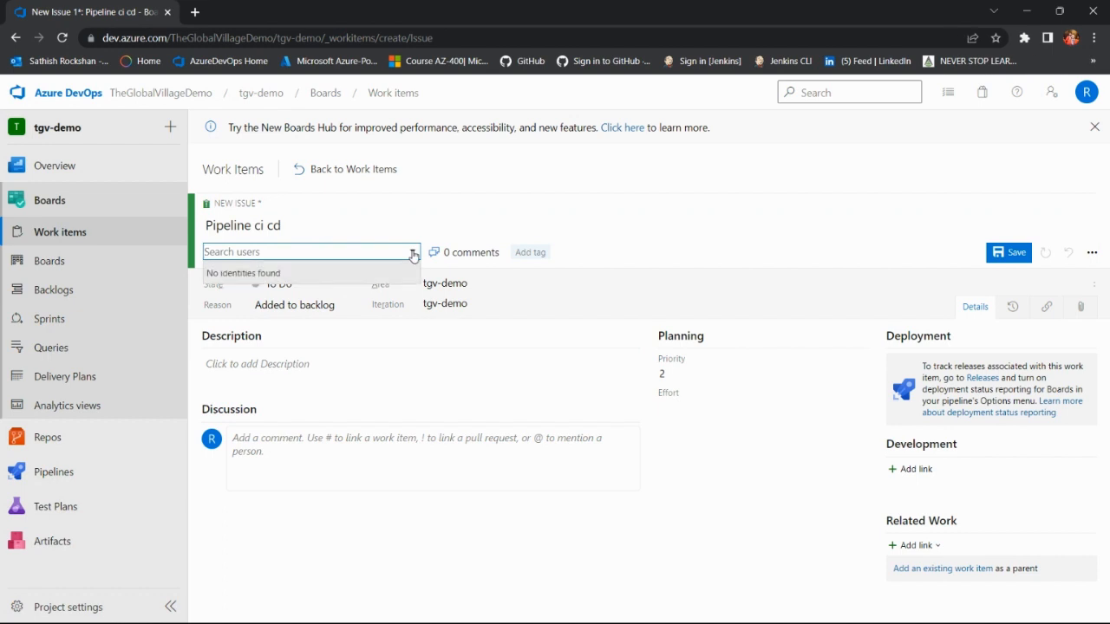
left_click(699, 265)
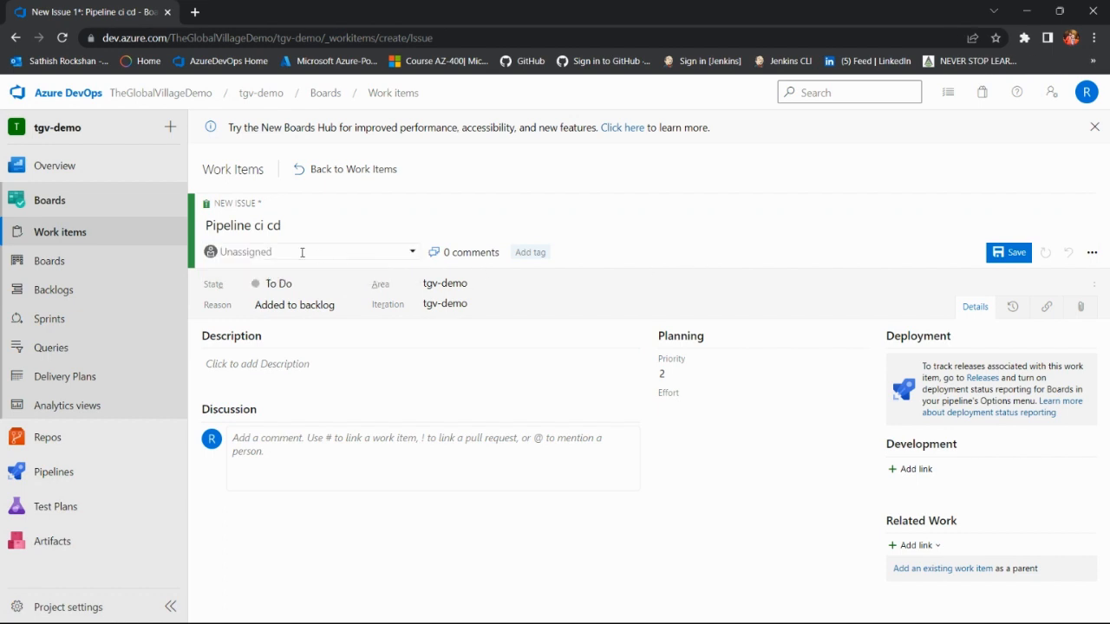
left_click(301, 252)
left_click(412, 251)
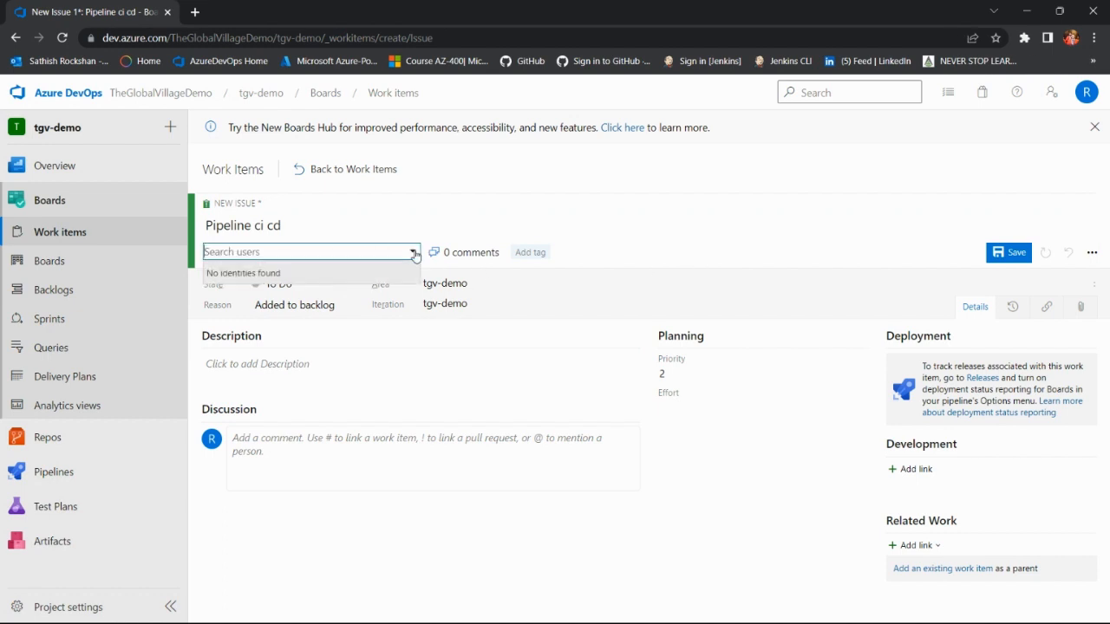
left_click(755, 265)
Describe the issue as "Pipeline for demo project", save it, and check the assignee choices again.
left_click(268, 367)
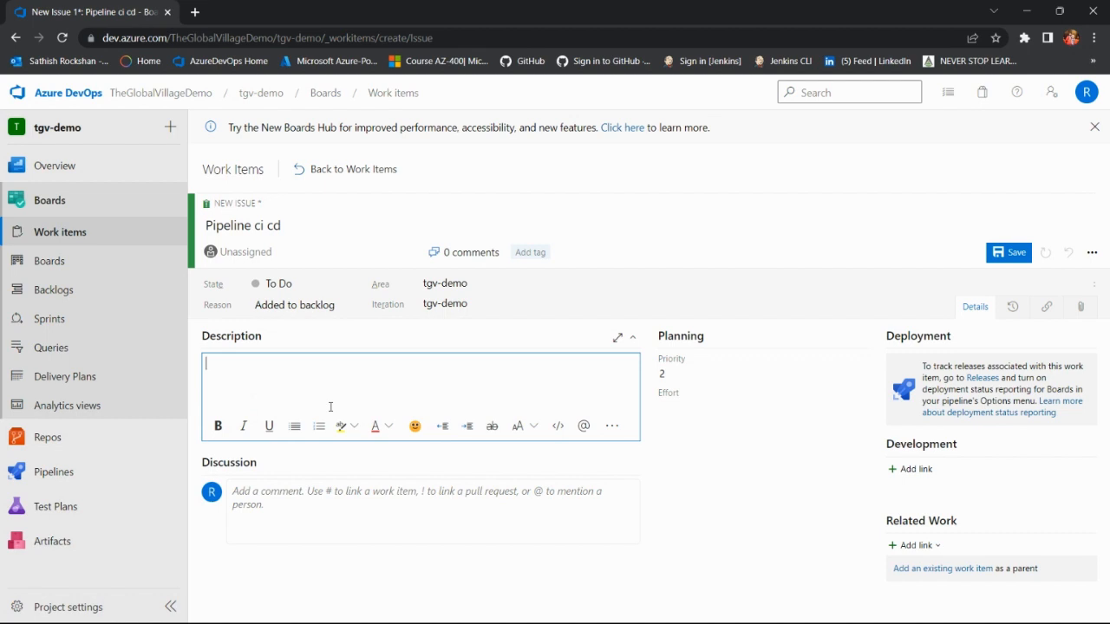
type("Pipeline for demo project")
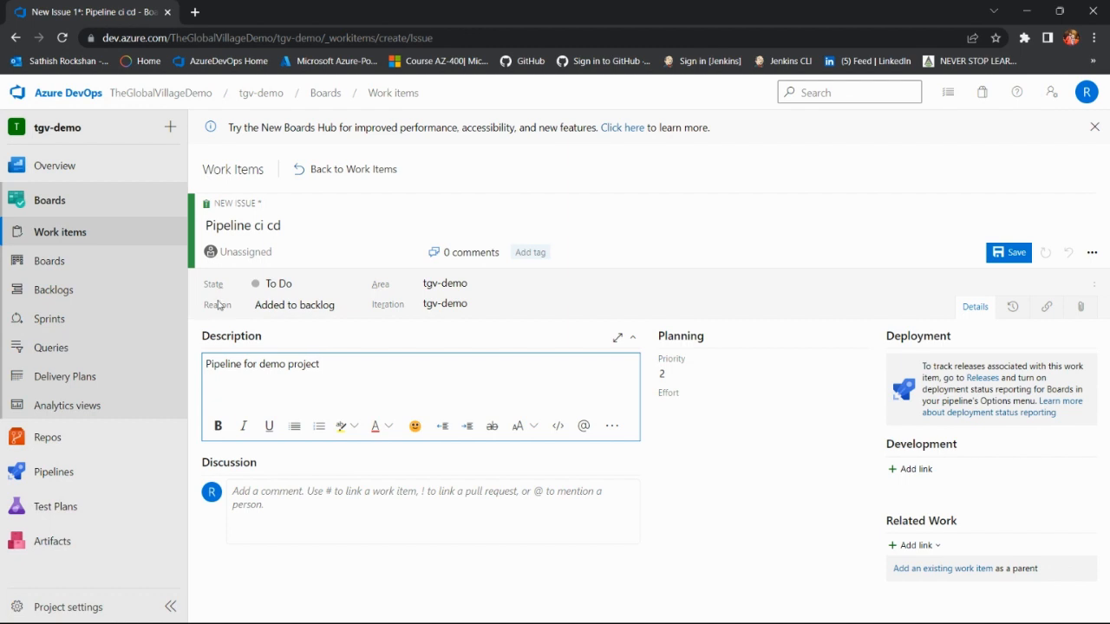
left_click(246, 252)
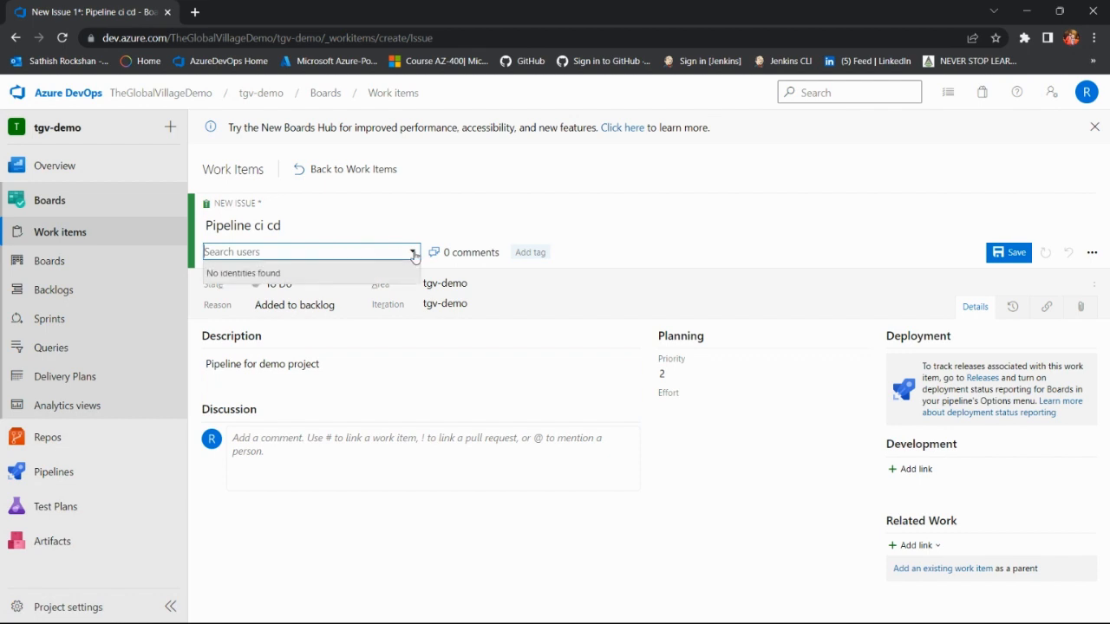
left_click(580, 217)
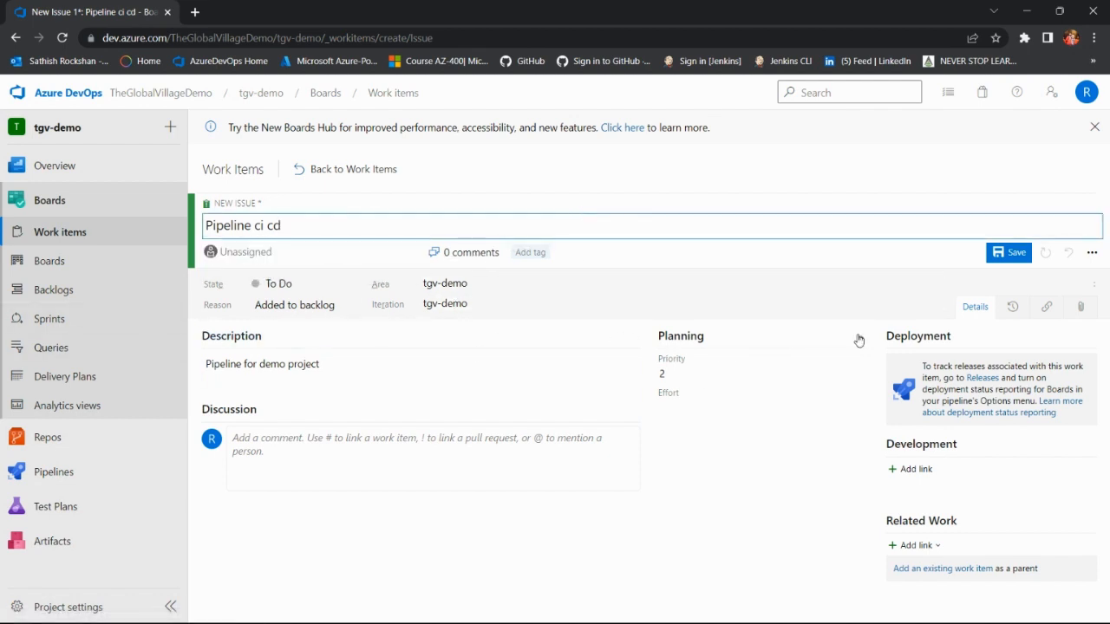
left_click(1012, 252)
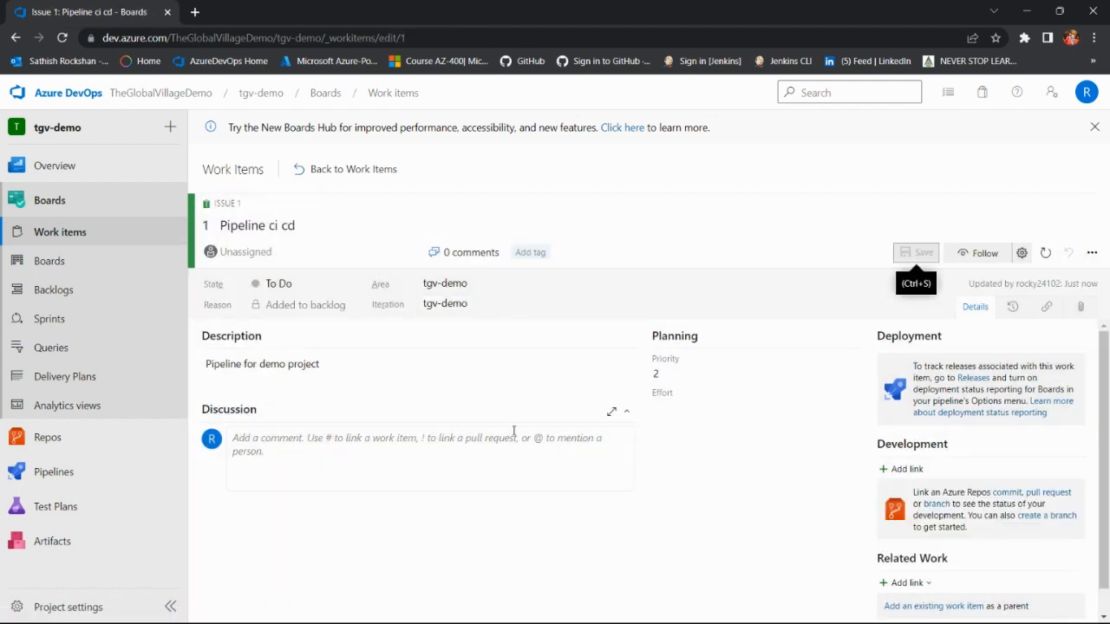
left_click(412, 253)
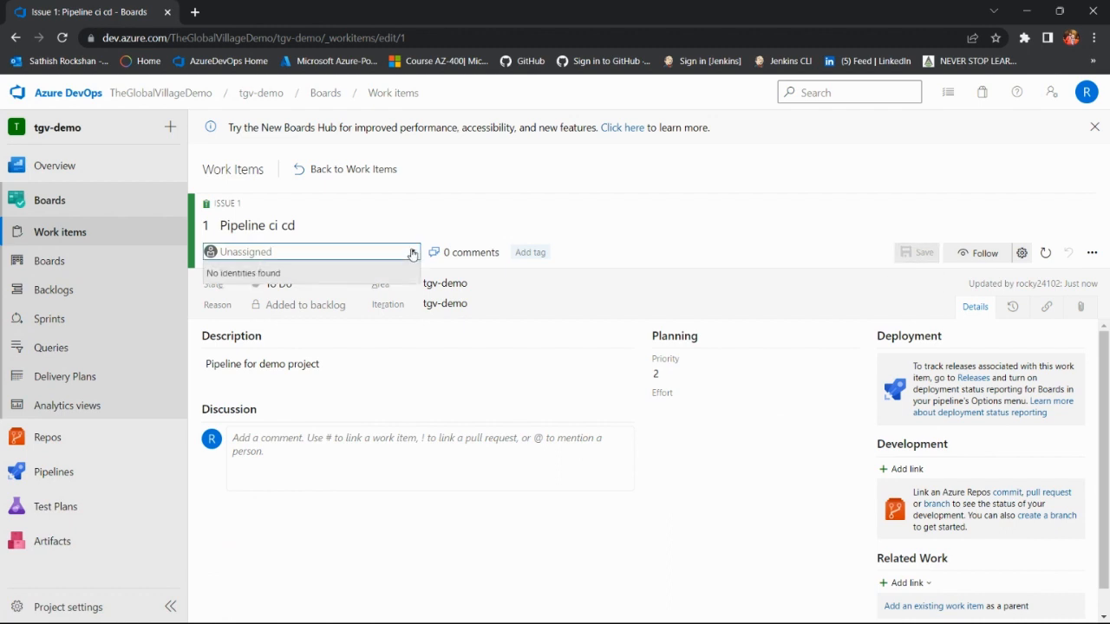
Open the tgv-demo team's Kanban board and read the "Welcome to Azure Boards!" introduction.
left_click(55, 271)
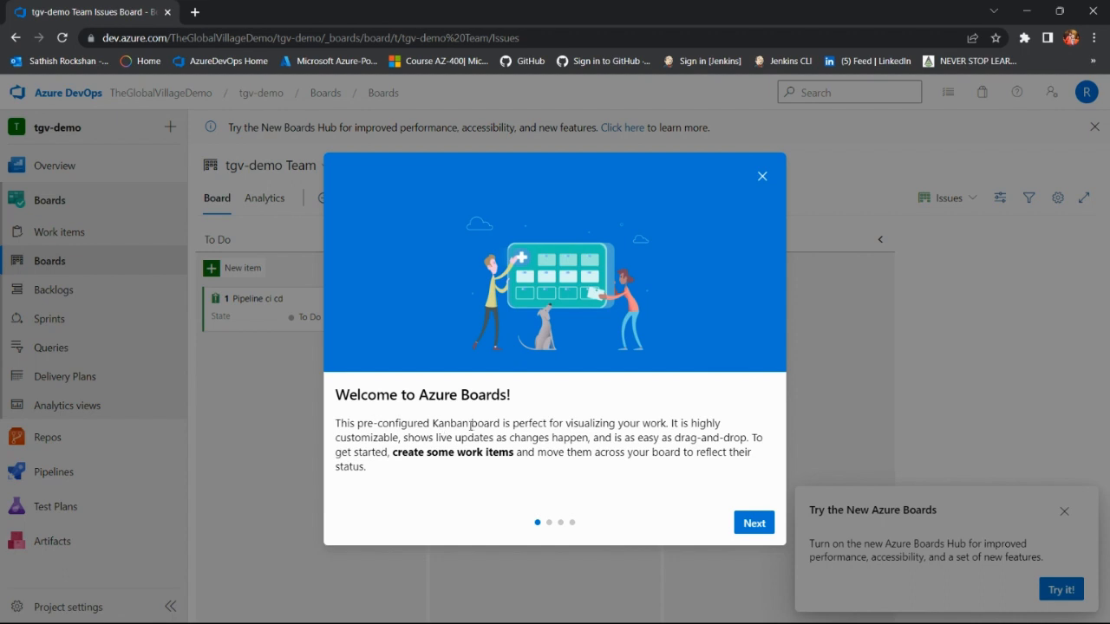
left_click_drag(466, 424, 363, 424)
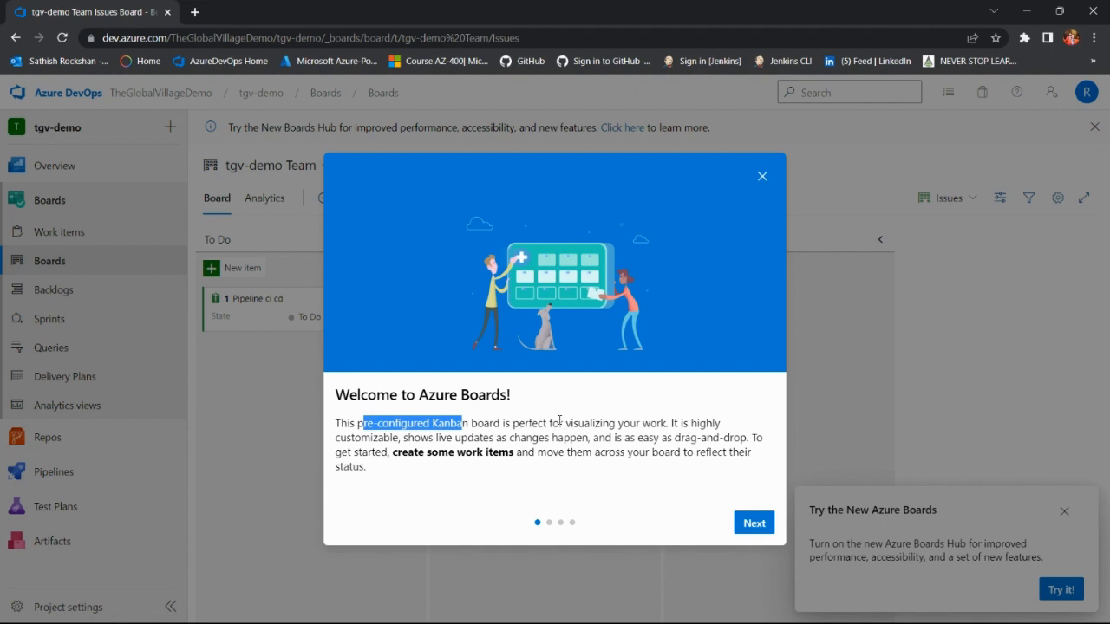
left_click_drag(559, 423, 685, 424)
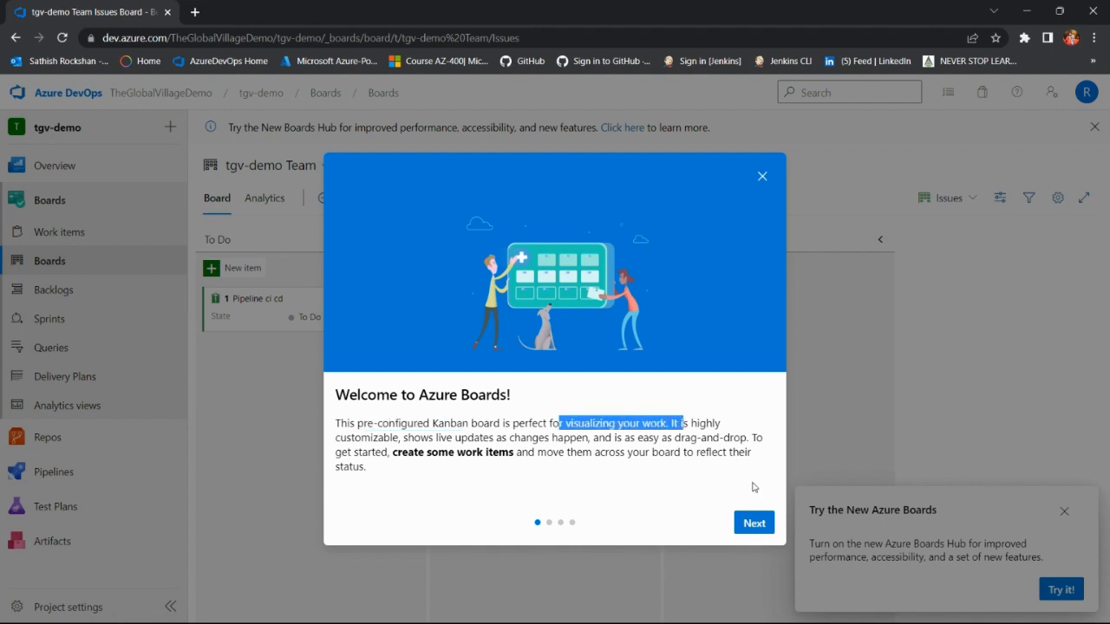
double_click(363, 437)
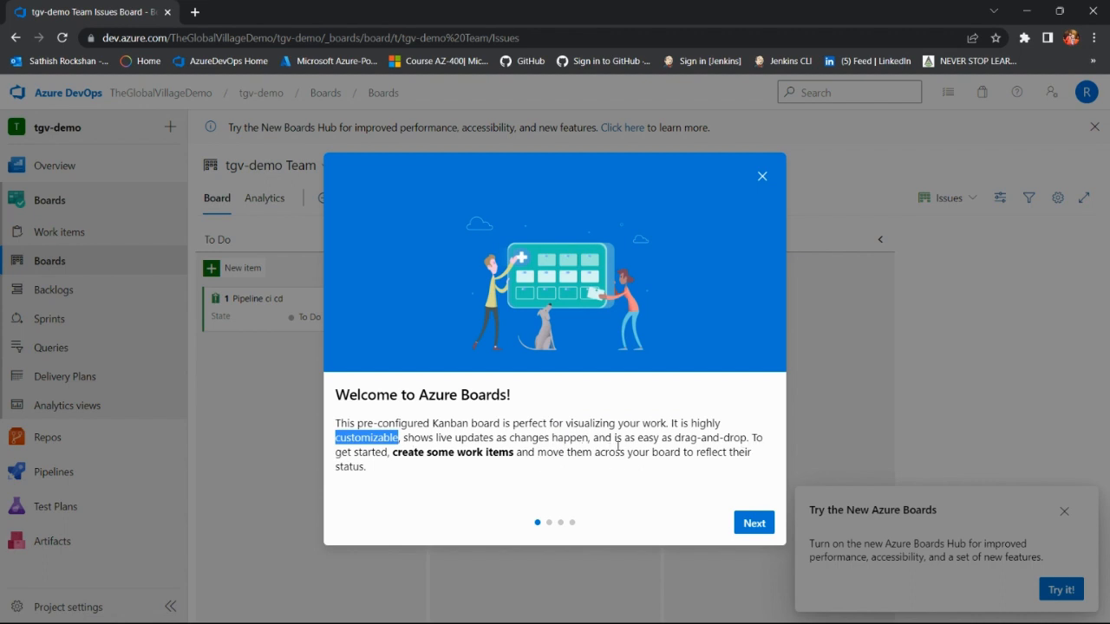
left_click_drag(639, 438, 746, 438)
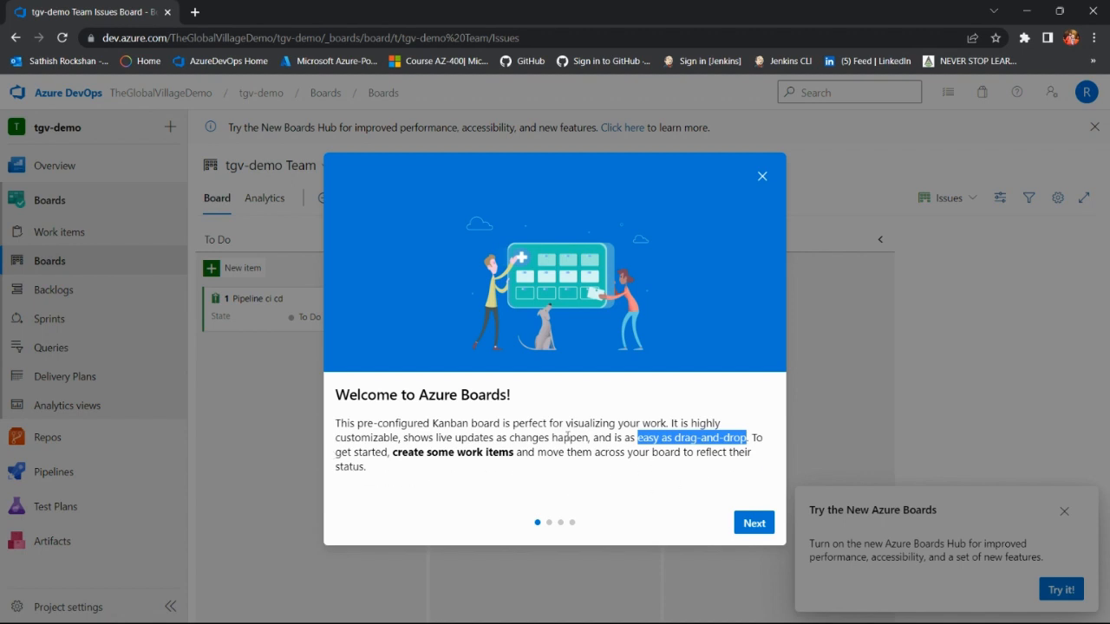
Read on through the introduction's pages on team collaboration, backlogs and sprints, and tool integrations.
left_click(748, 525)
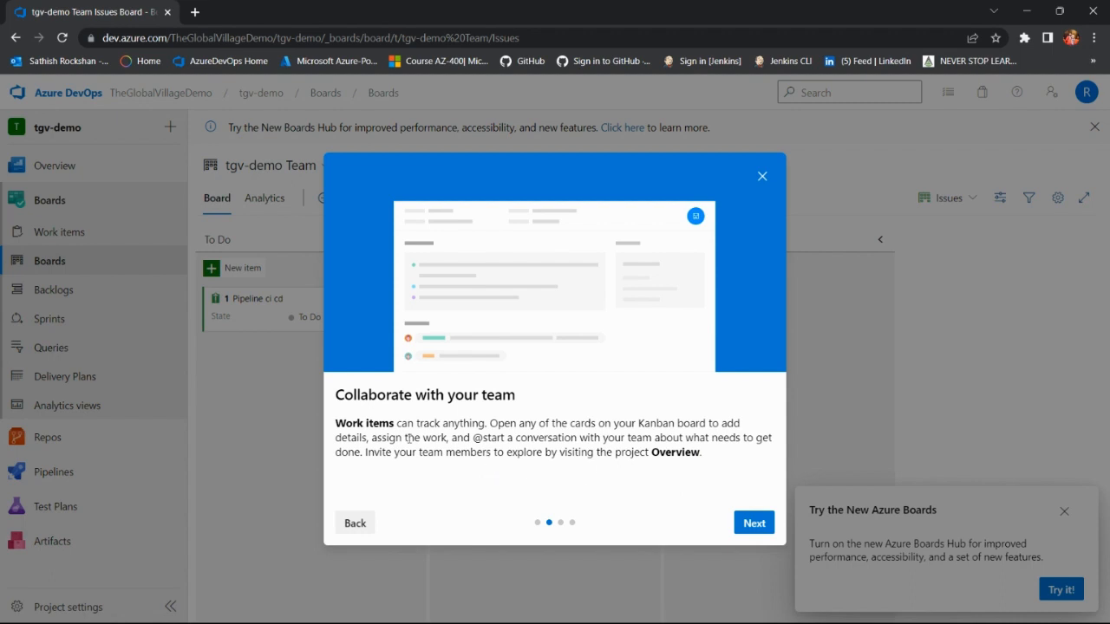
left_click_drag(396, 422, 320, 423)
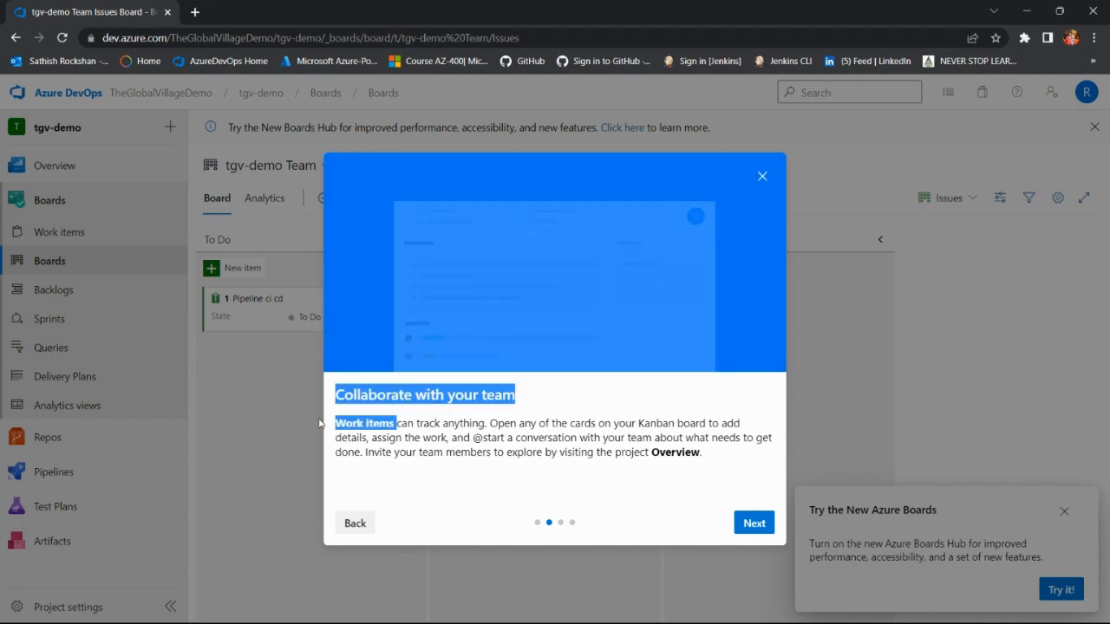
left_click(420, 424)
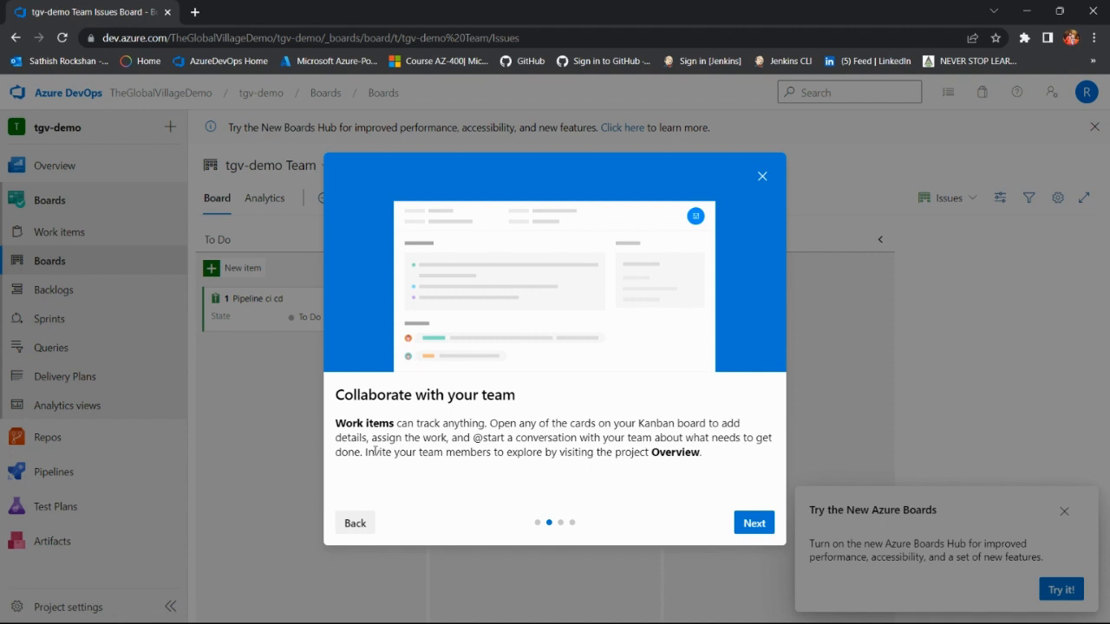
left_click_drag(375, 451, 493, 455)
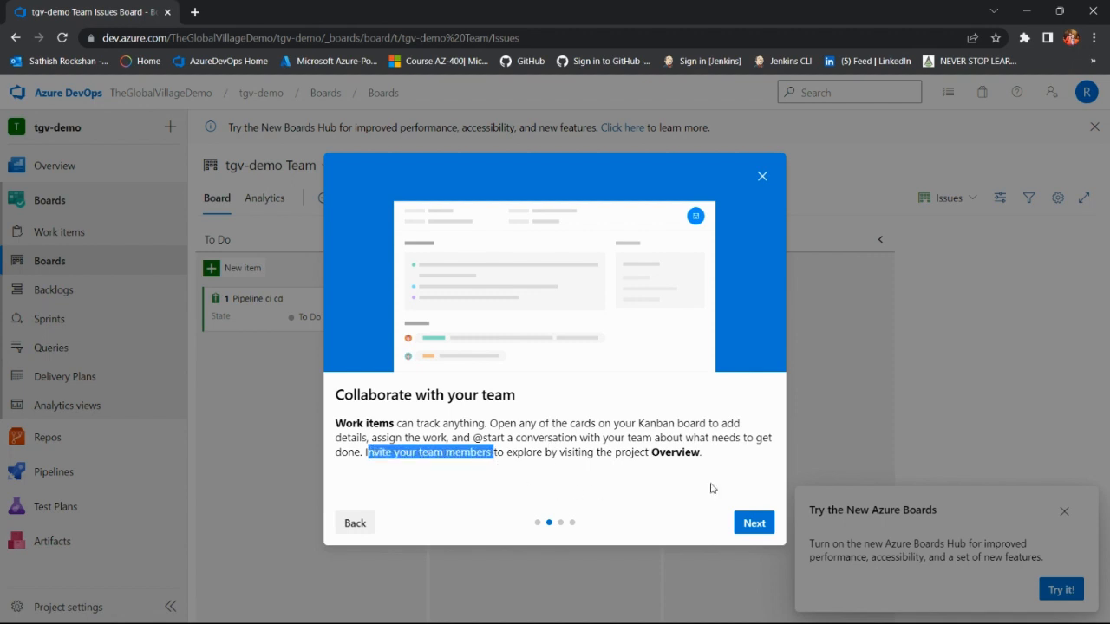
left_click(754, 524)
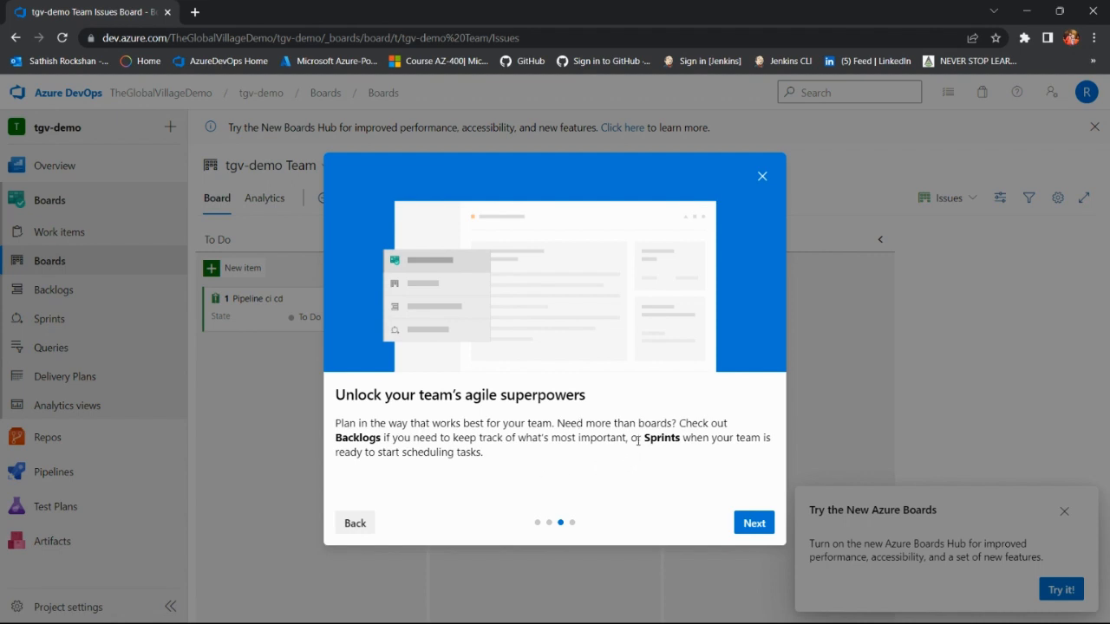
left_click_drag(645, 438, 724, 453)
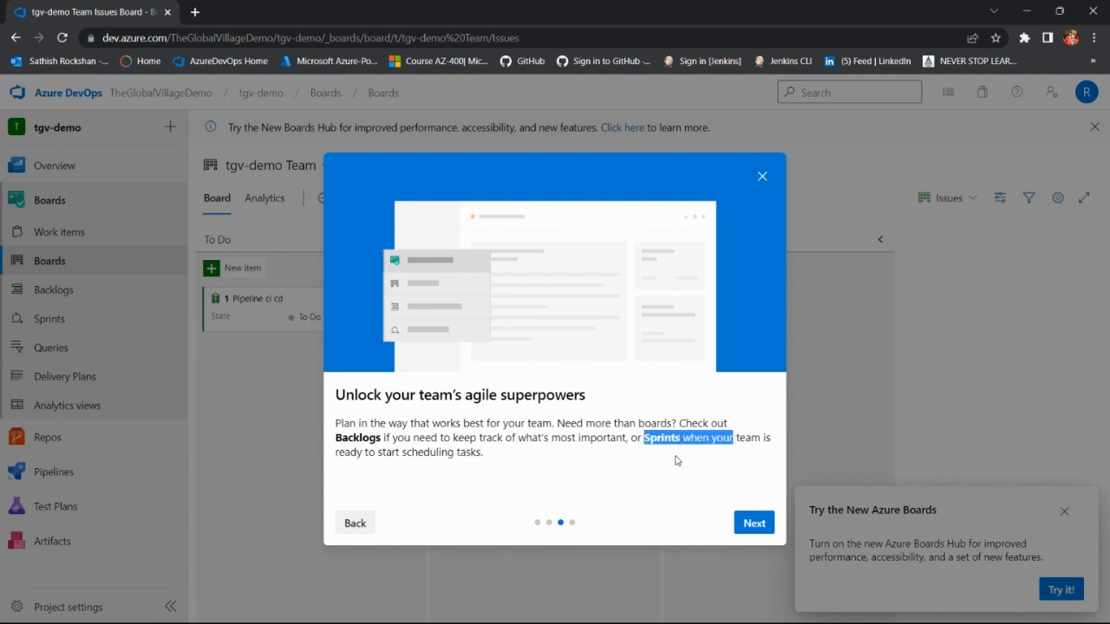
left_click(680, 460)
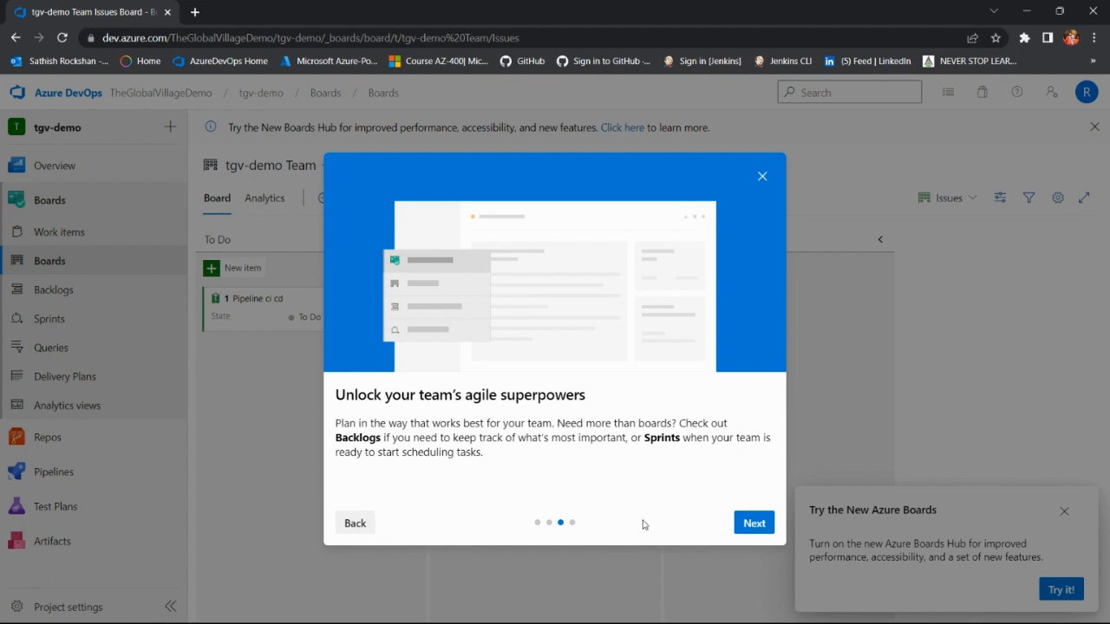
left_click(748, 525)
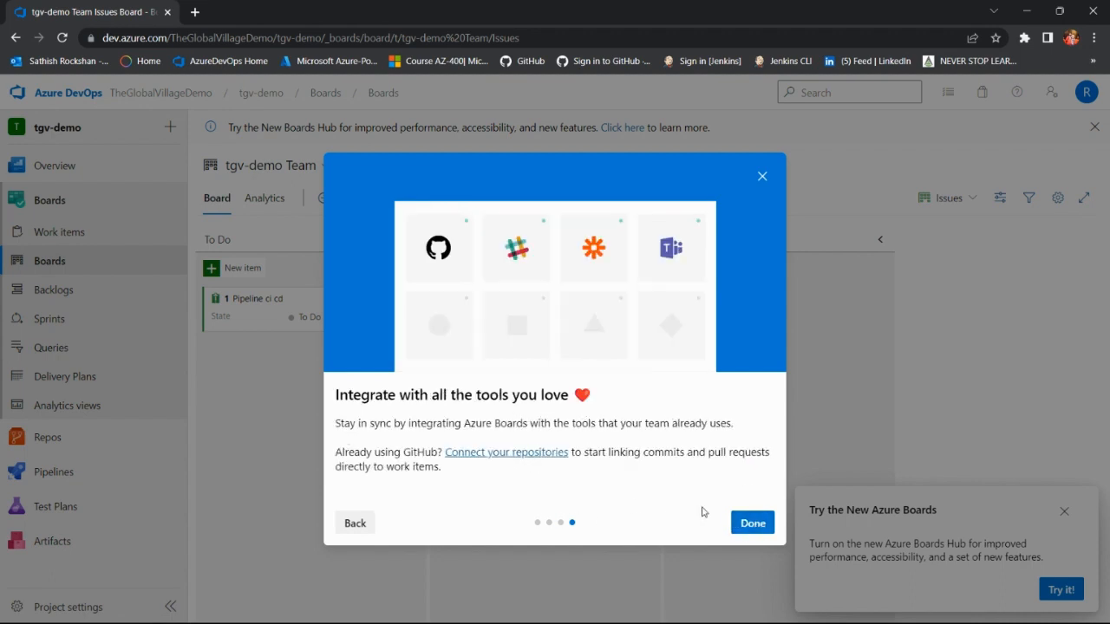
Finish the boards introduction and open the "Pipeline ci cd" issue from the To Do column.
left_click(747, 525)
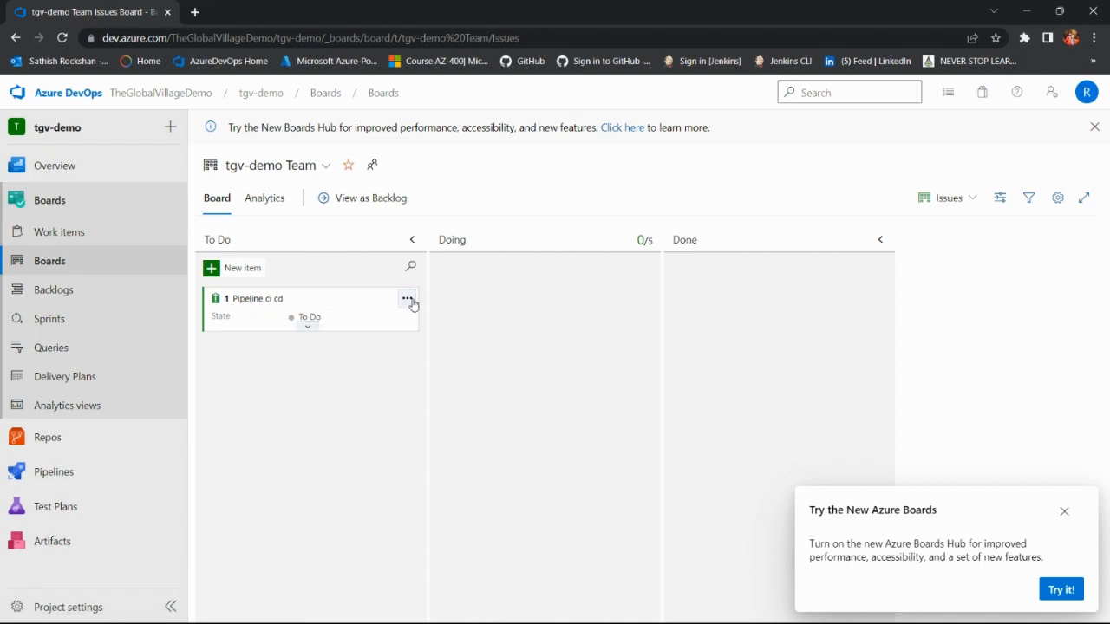
left_click(408, 299)
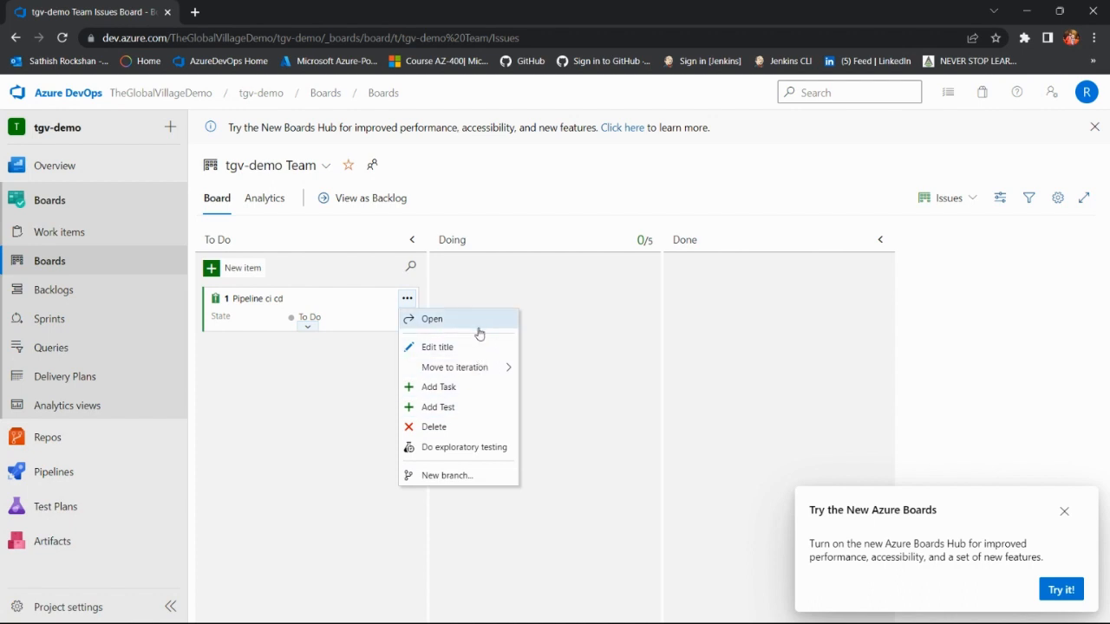
left_click(251, 300)
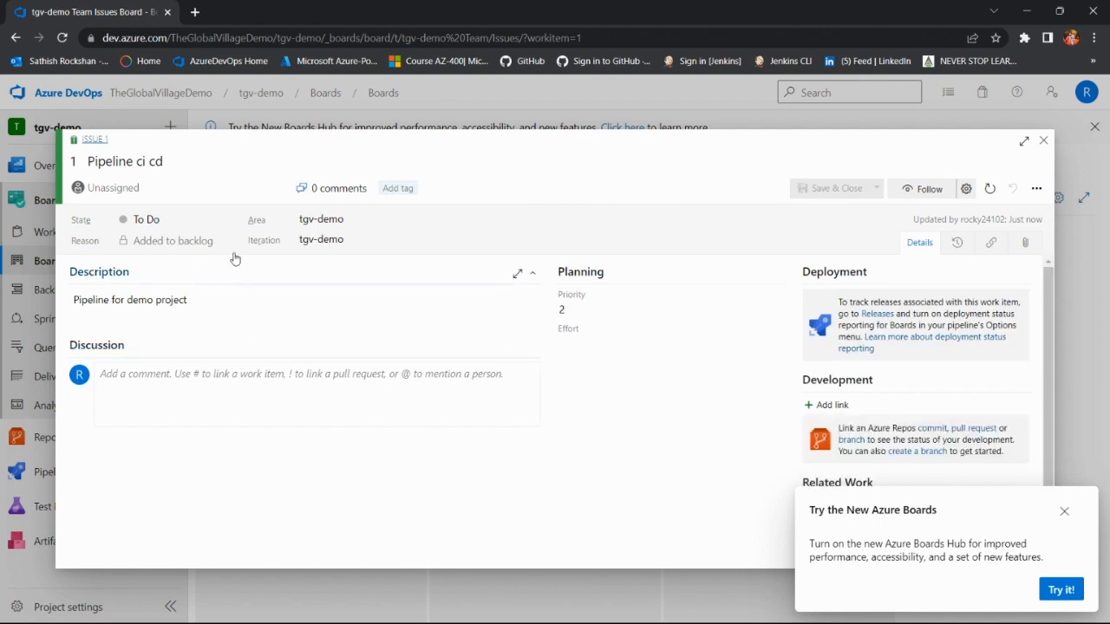
Check once more which users can be assigned to the "Pipeline ci cd" issue, without adding a discussion comment.
left_click(223, 189)
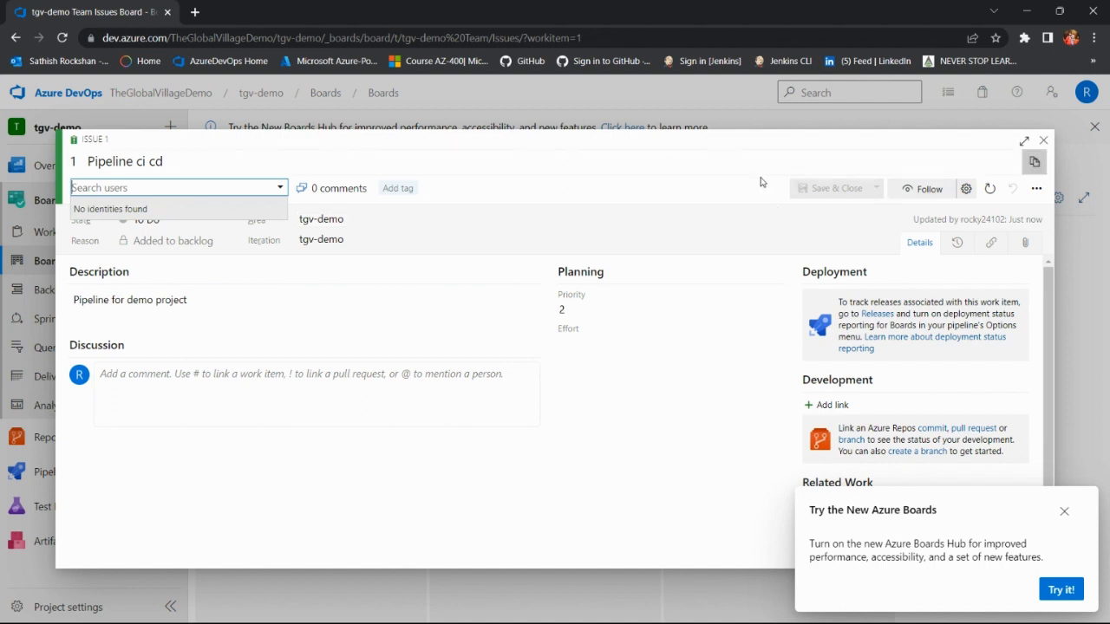
left_click(734, 189)
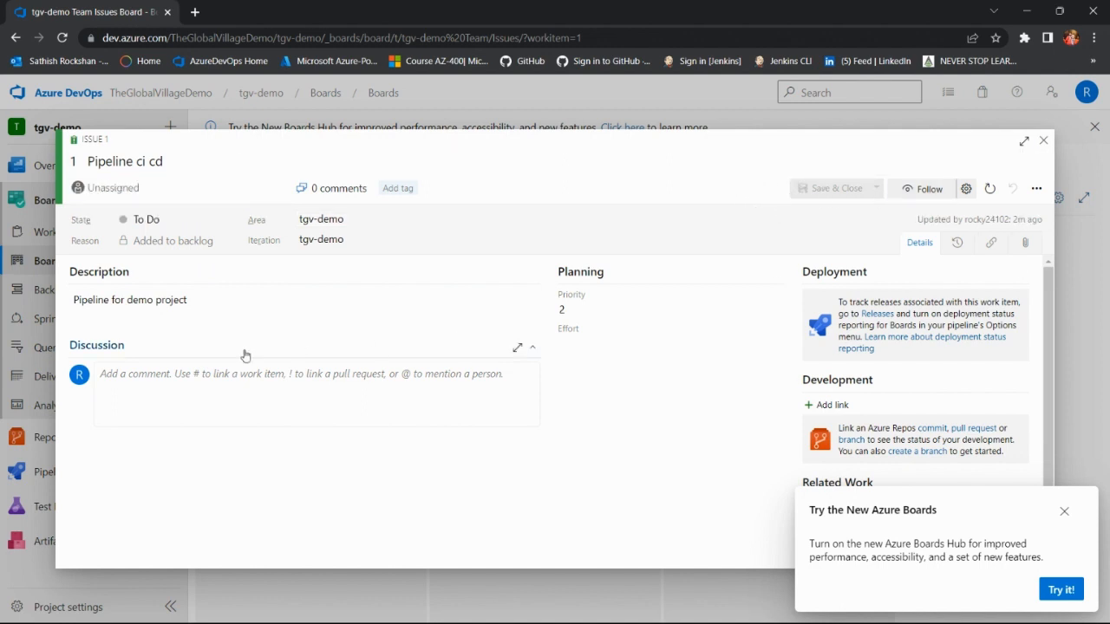
left_click(136, 382)
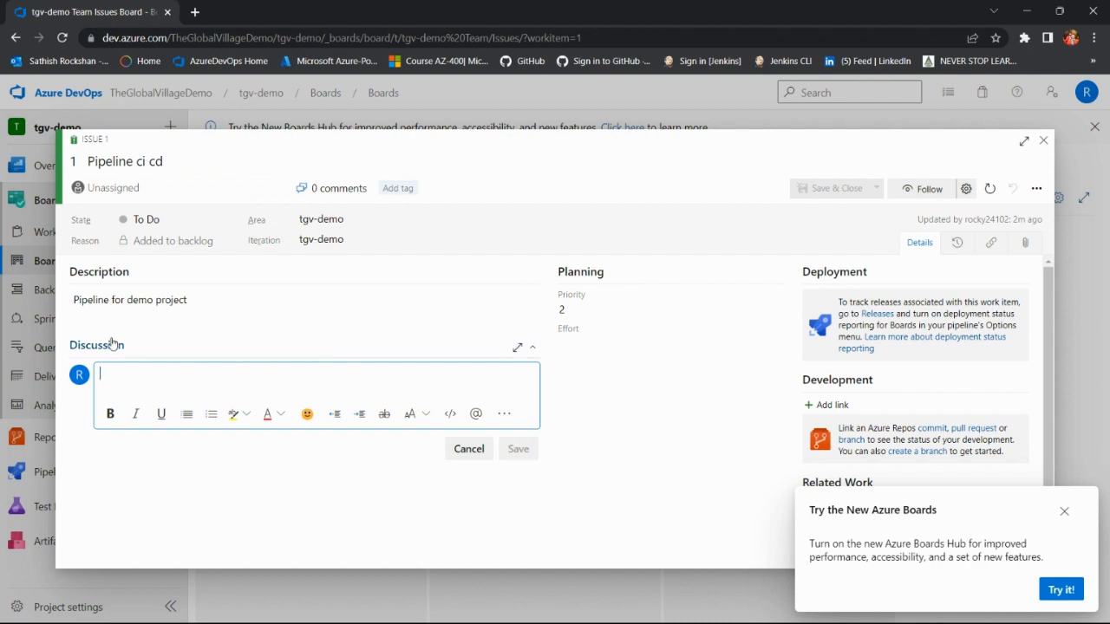
left_click(163, 188)
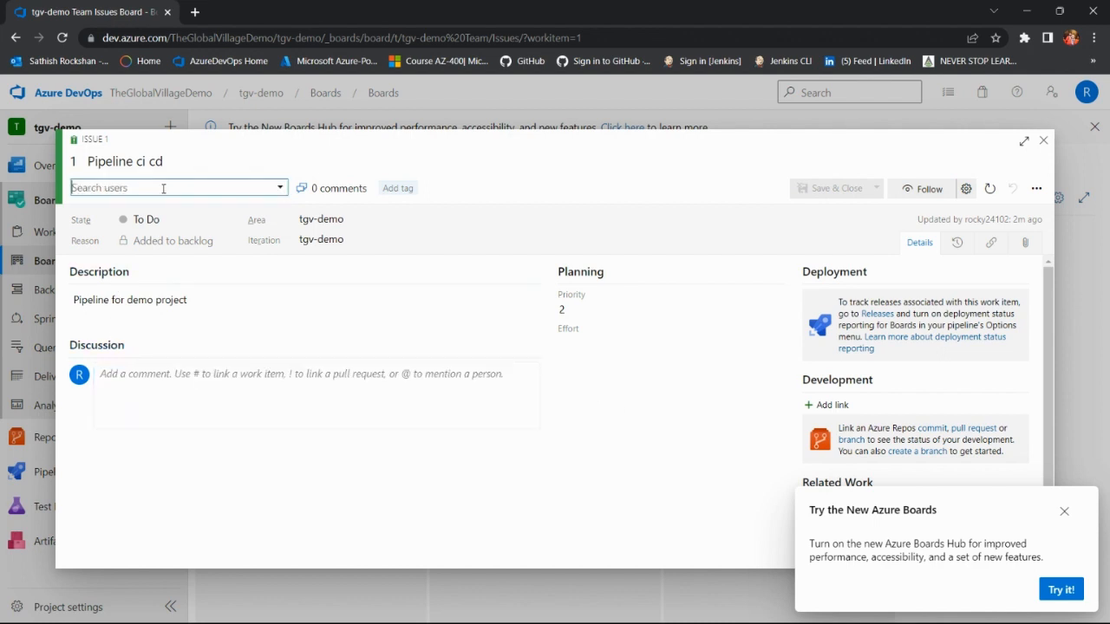
left_click(278, 188)
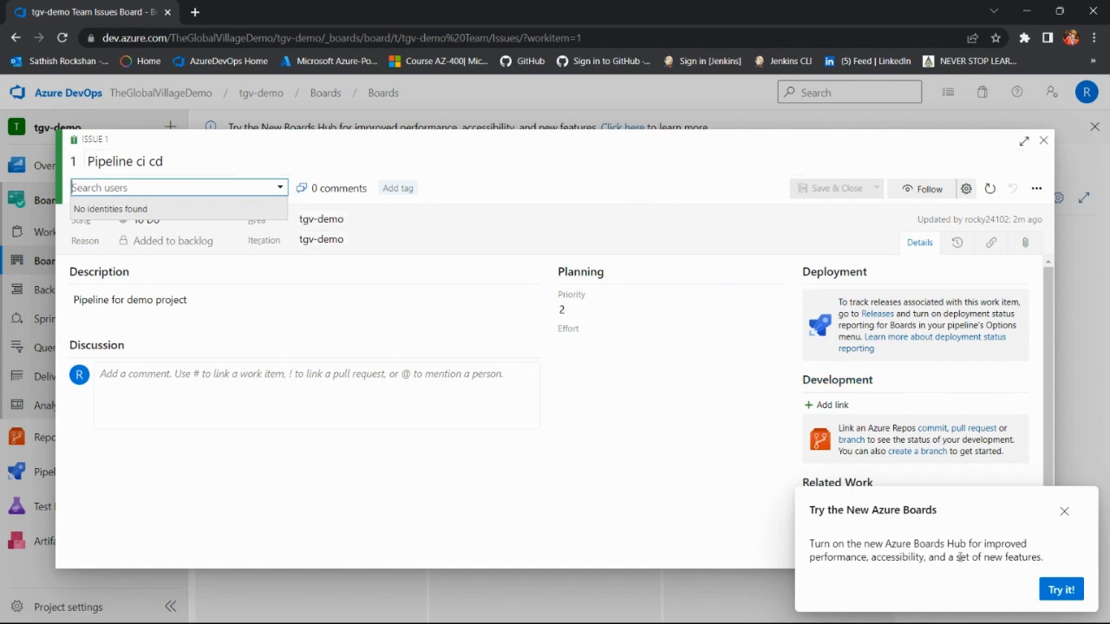
Turn on the New Azure Boards Hub, then assign the "Pipeline ci cd" issue to the suggested user and save and close it.
left_click(1071, 593)
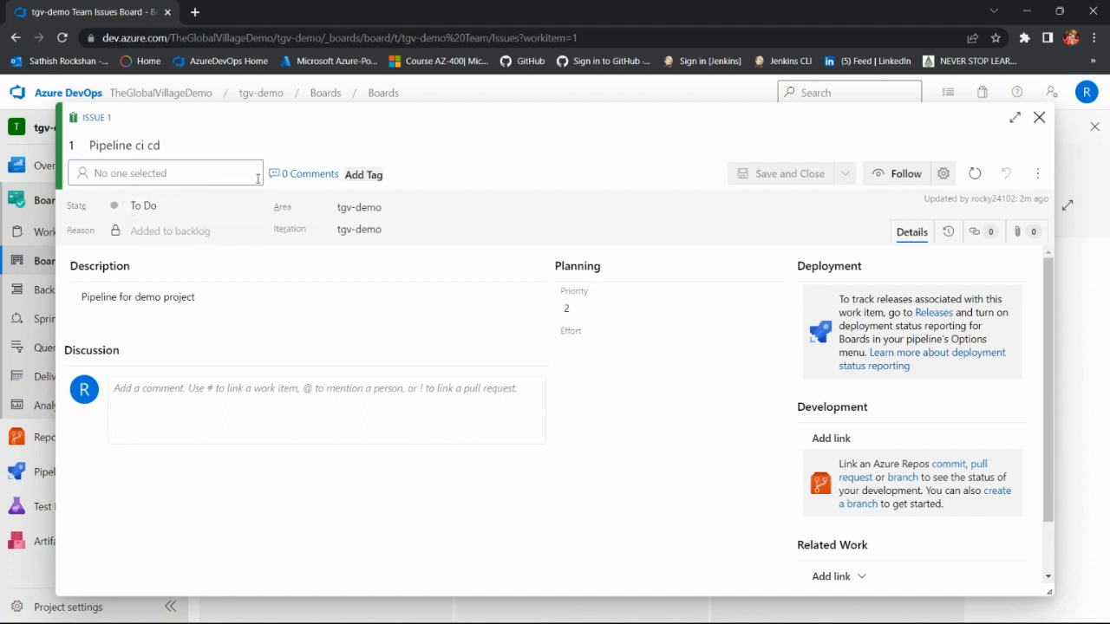
left_click(230, 174)
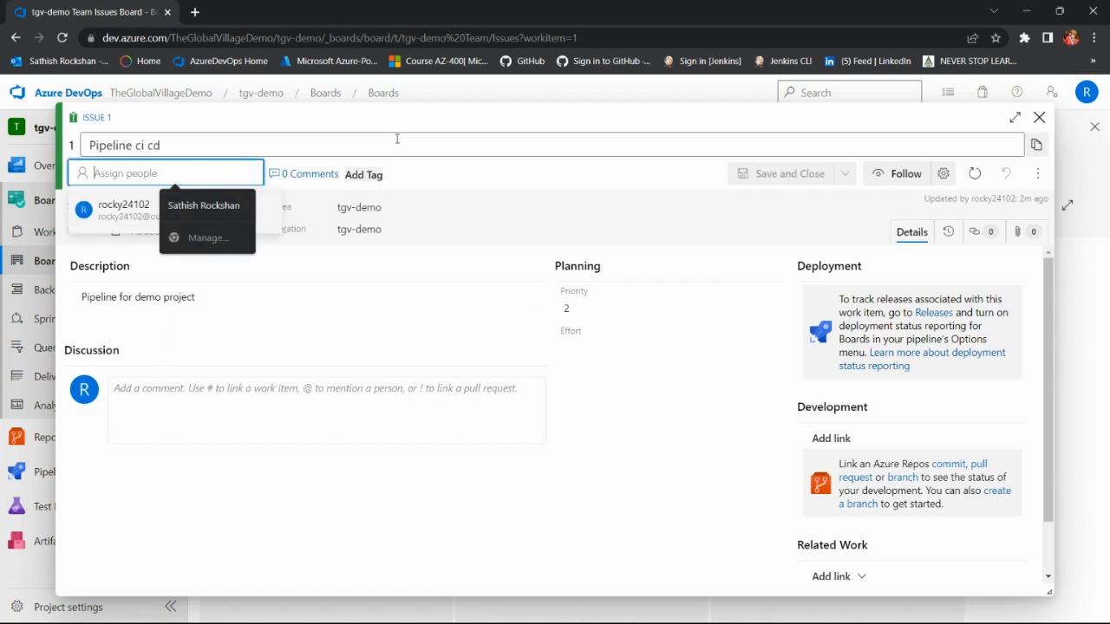
left_click(339, 154)
left_click(130, 173)
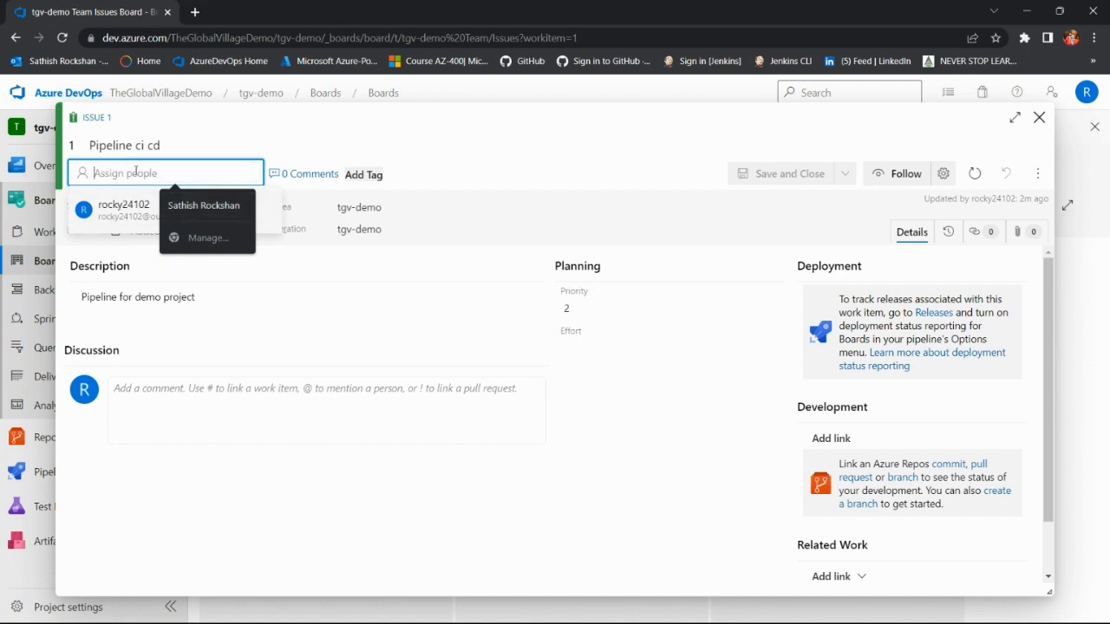
left_click(136, 171)
left_click(118, 176)
left_click(112, 211)
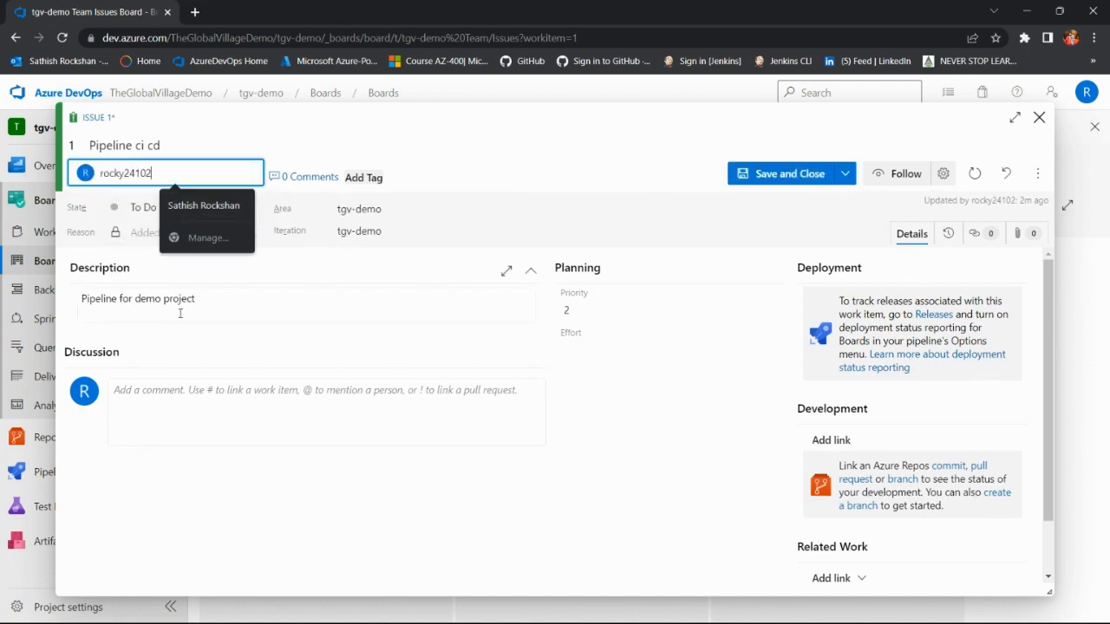
left_click(738, 180)
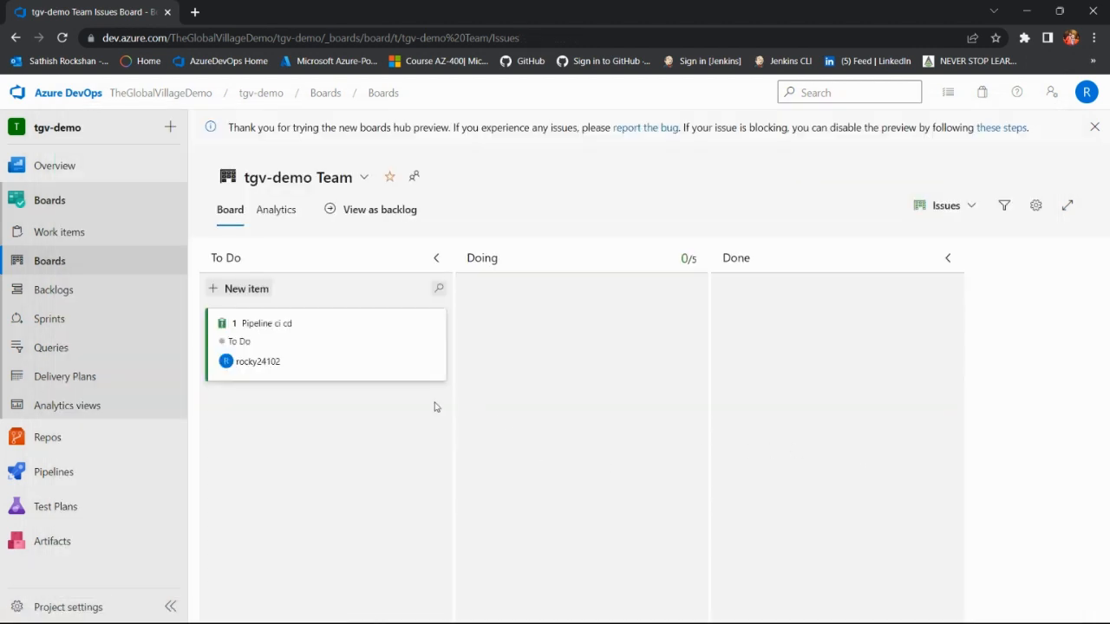
Add a new issue titled "Creating demo app" to the top of the To Do column.
left_click(249, 290)
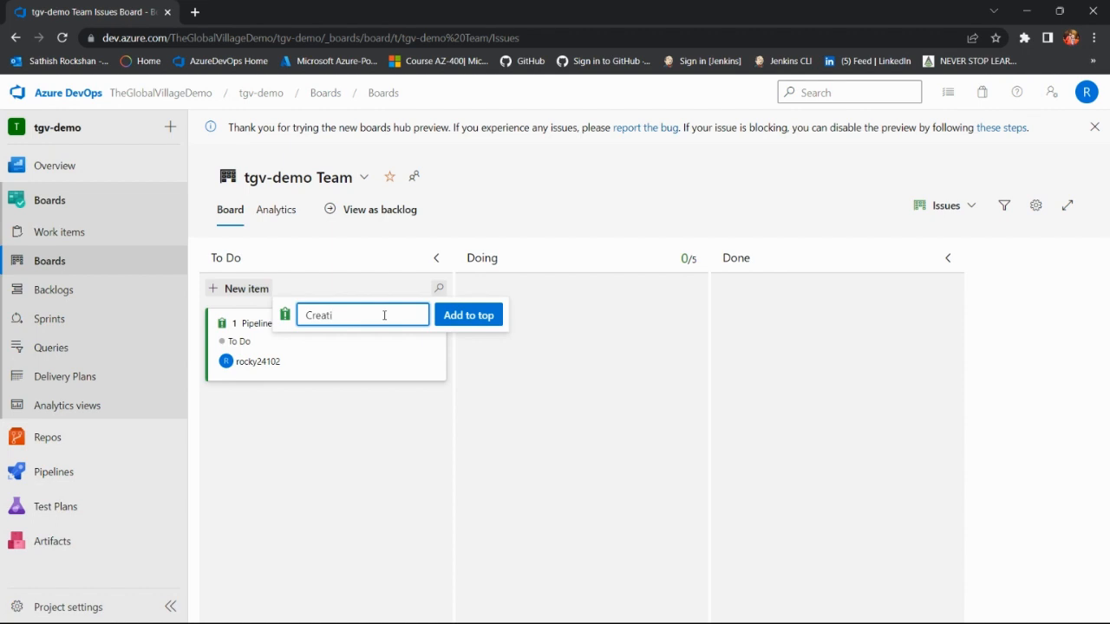
type("Creating demo sa")
key("BackSpace")
key("BackSpace")
left_click(468, 315)
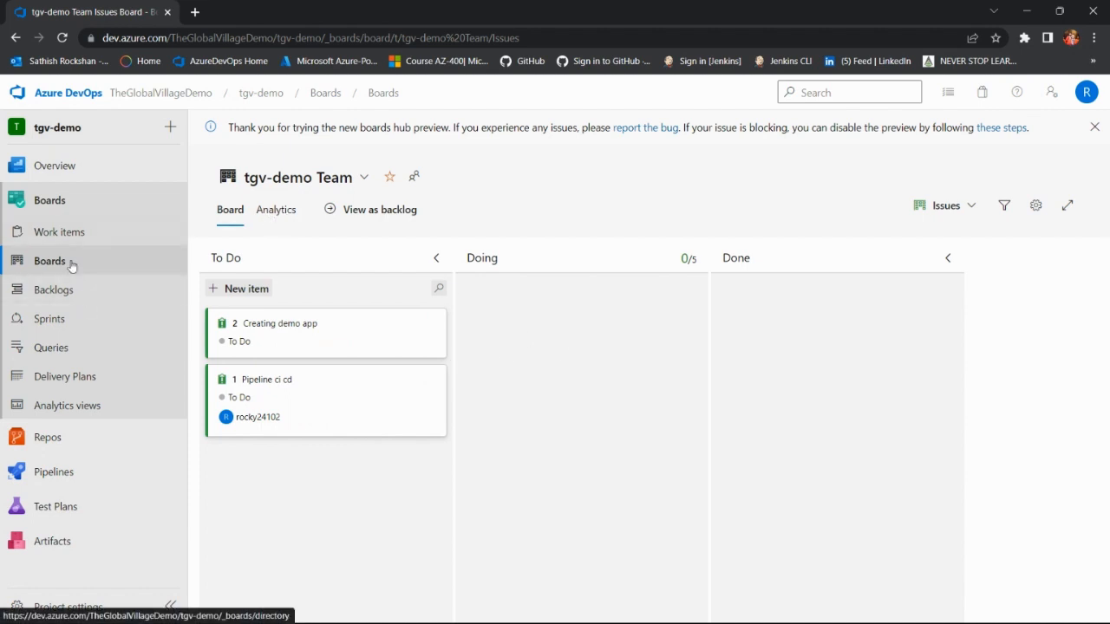
In the team's backlog, dismiss the feature tips and plan the "Creating demo app" and "Pipeline ci cd" issues into Sprint 1.
left_click(69, 291)
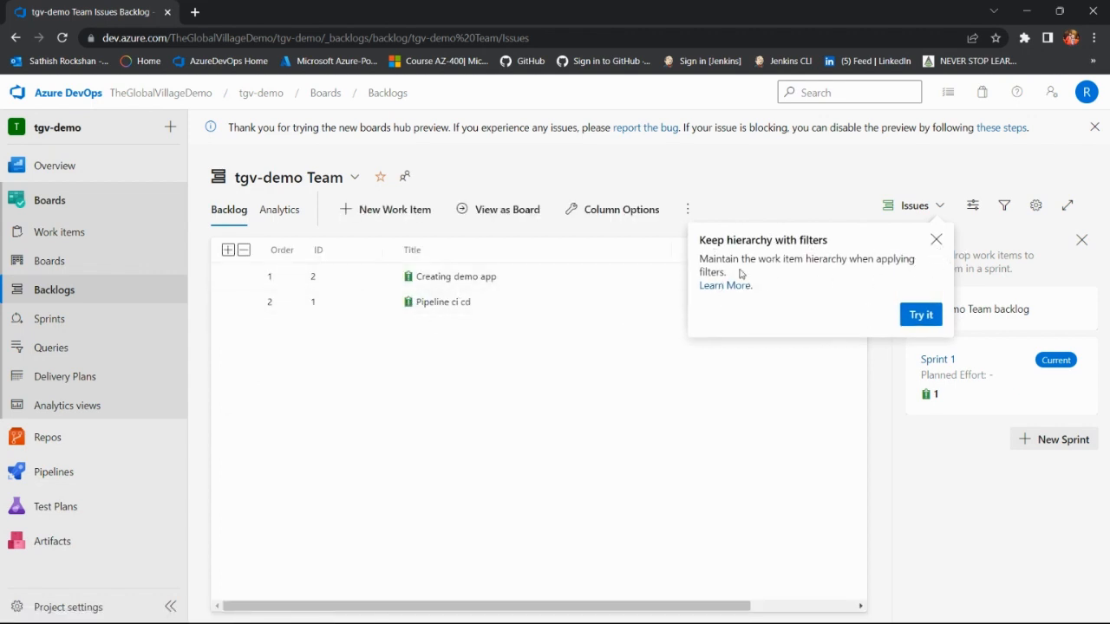
left_click(936, 239)
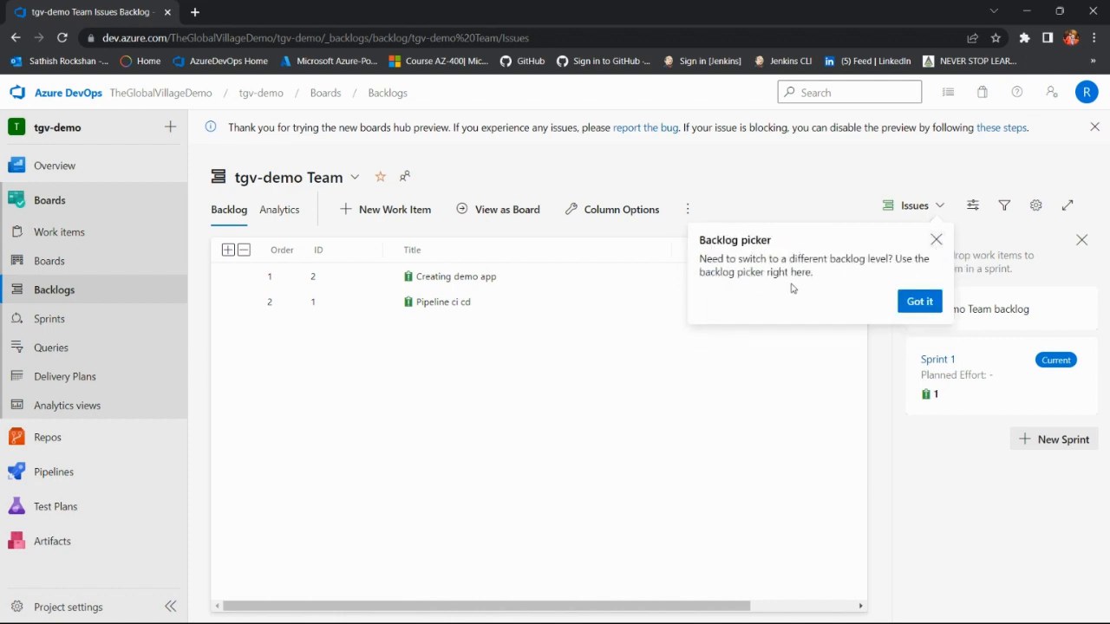
left_click(916, 308)
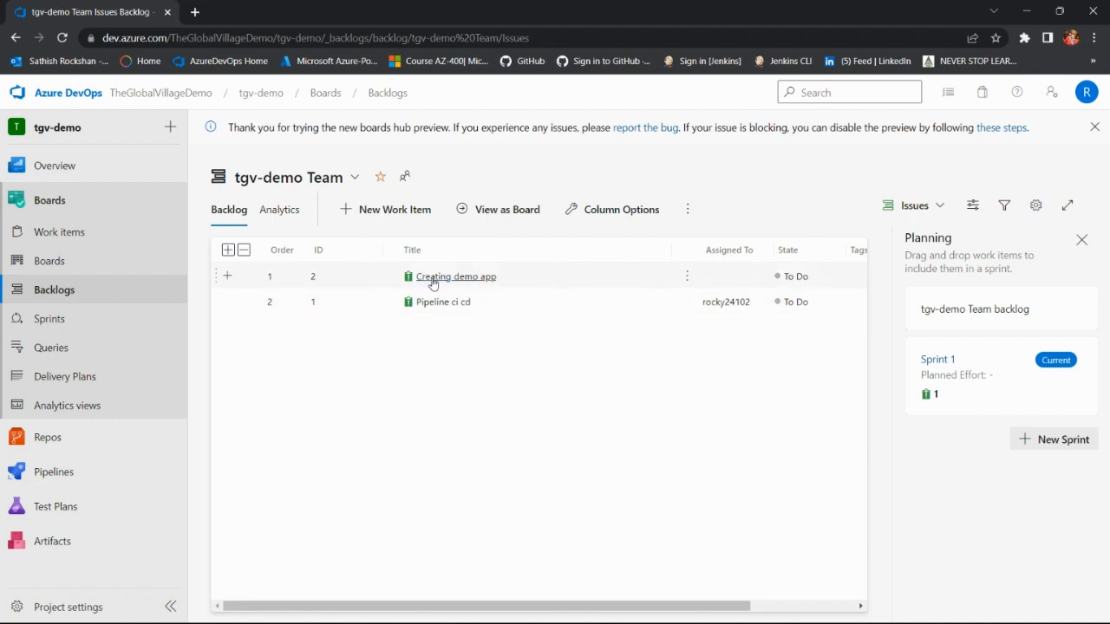
left_click_drag(464, 277, 997, 374)
left_click_drag(476, 304, 949, 405)
Review the assignment and iteration options available for the "Creating demo app" issue in the backlog.
left_click(687, 275)
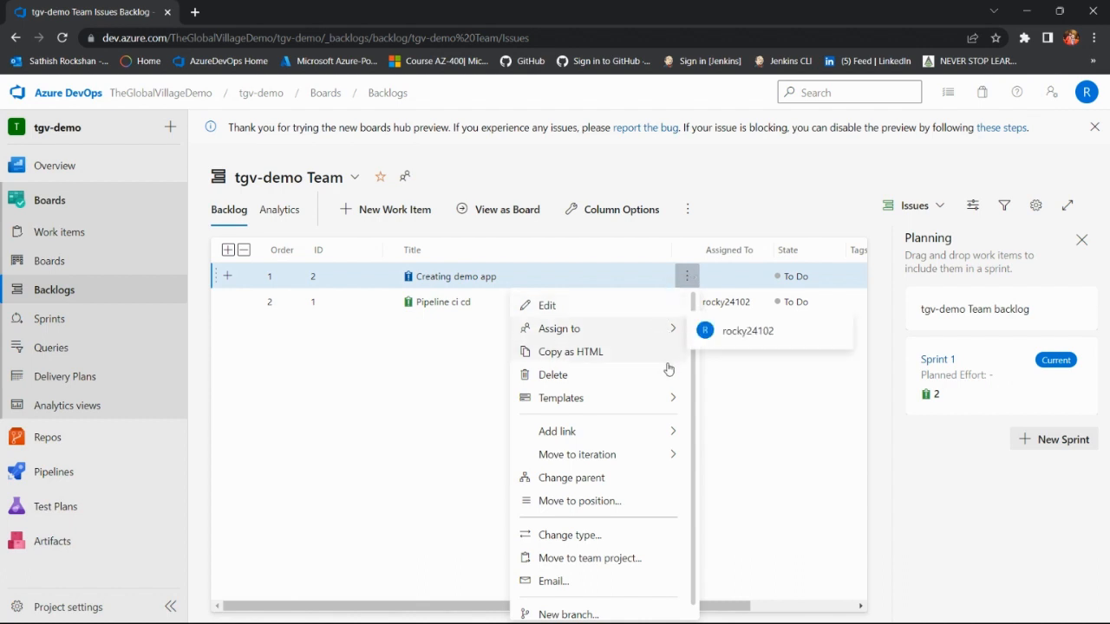
mouse_move(645, 460)
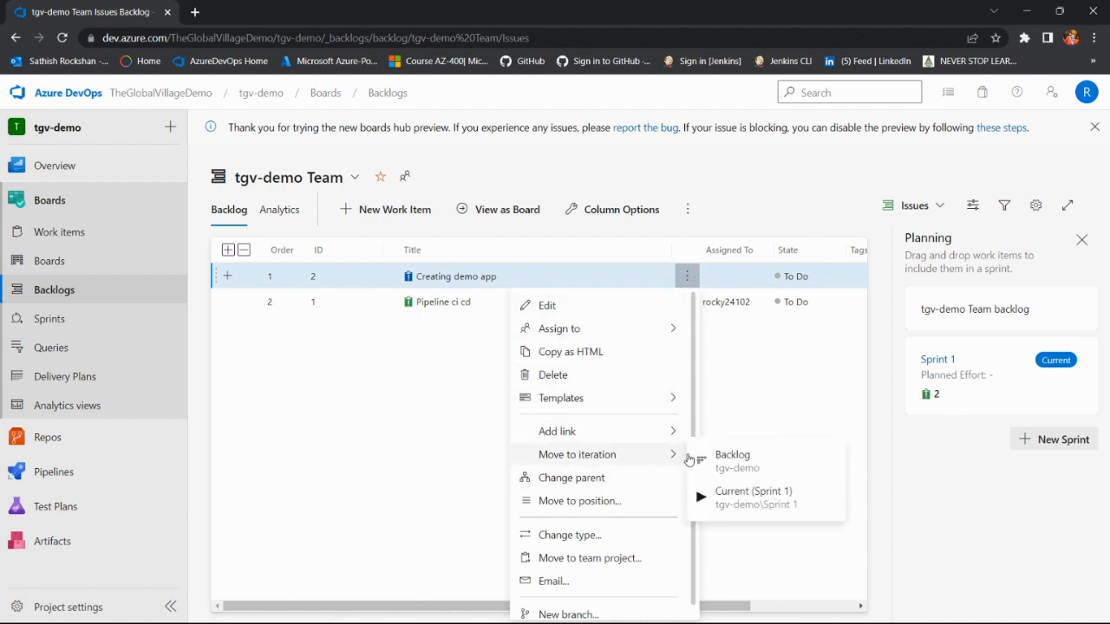
left_click(399, 433)
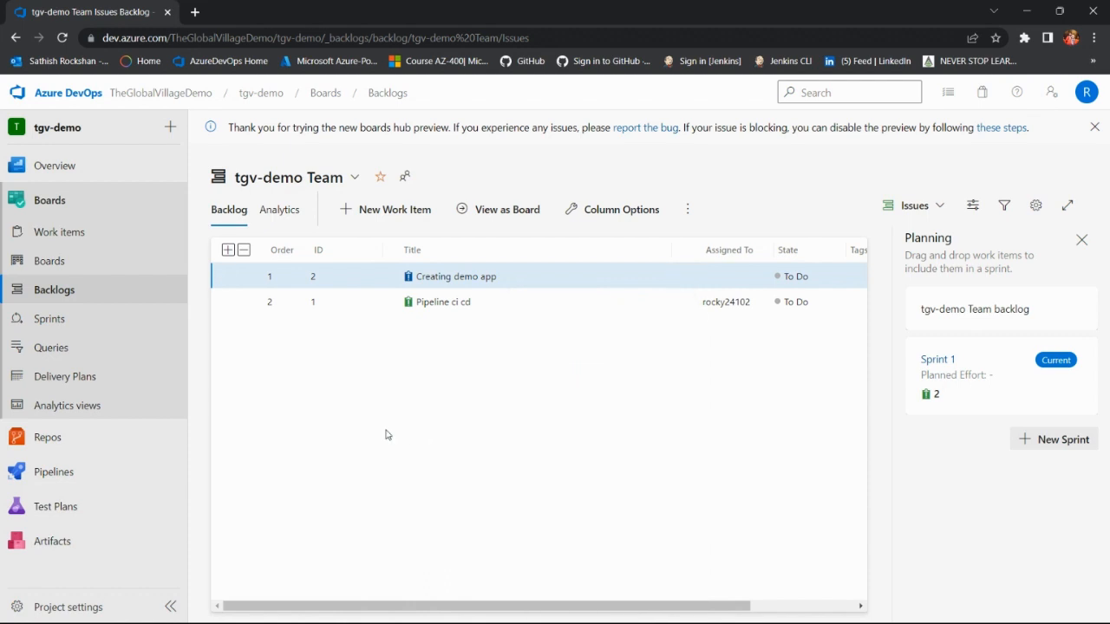
Return to the Kanban board and move the "Creating demo app" issue to the Doing column.
left_click(71, 271)
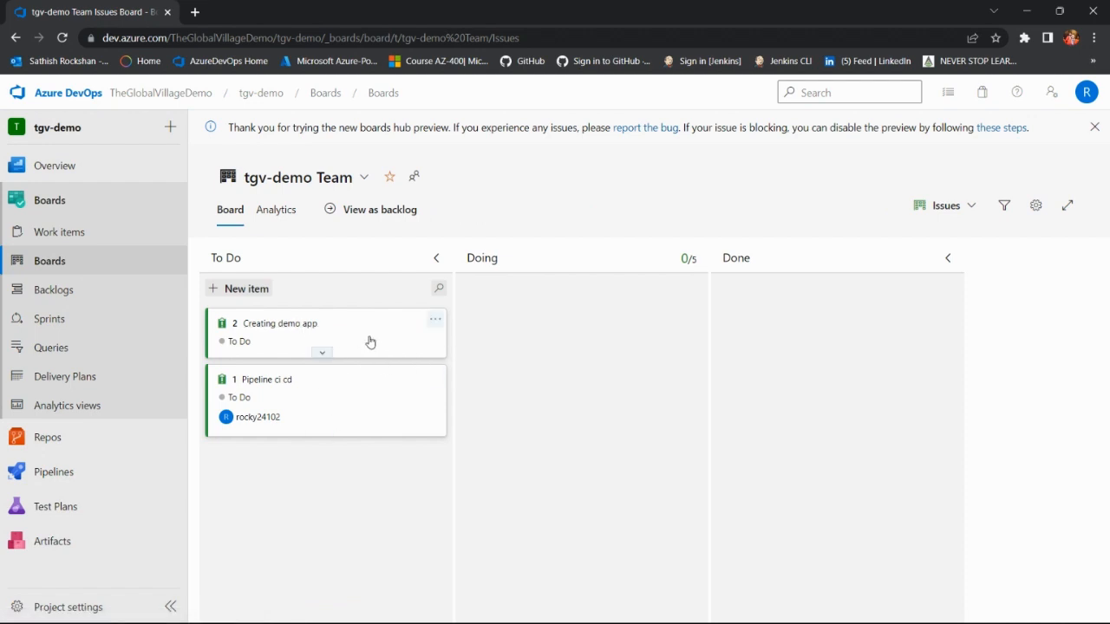
left_click(434, 321)
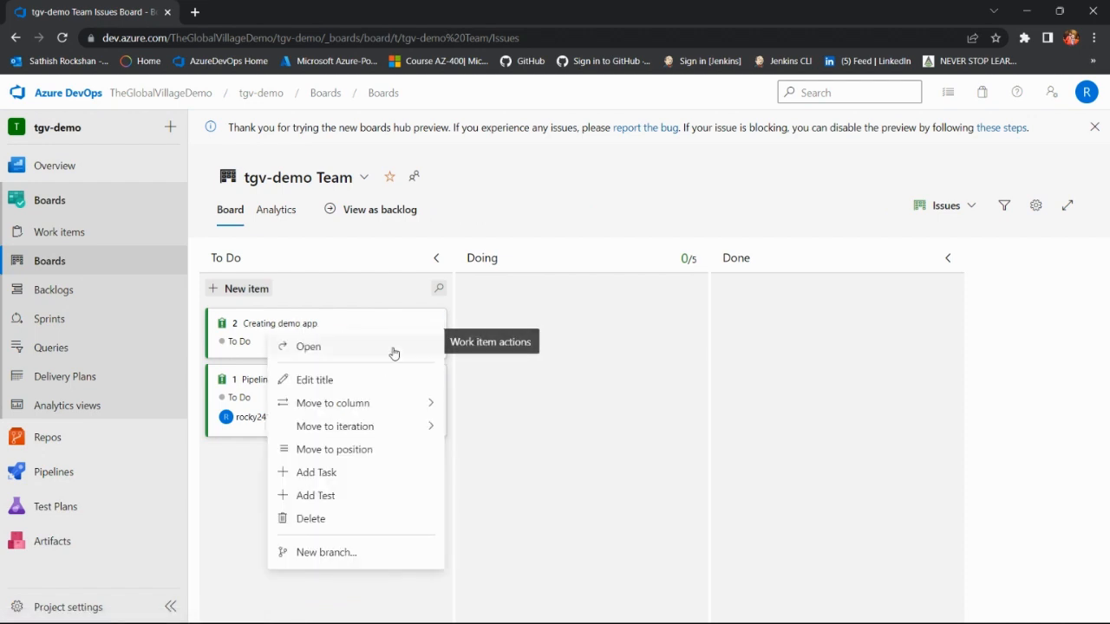
mouse_move(399, 413)
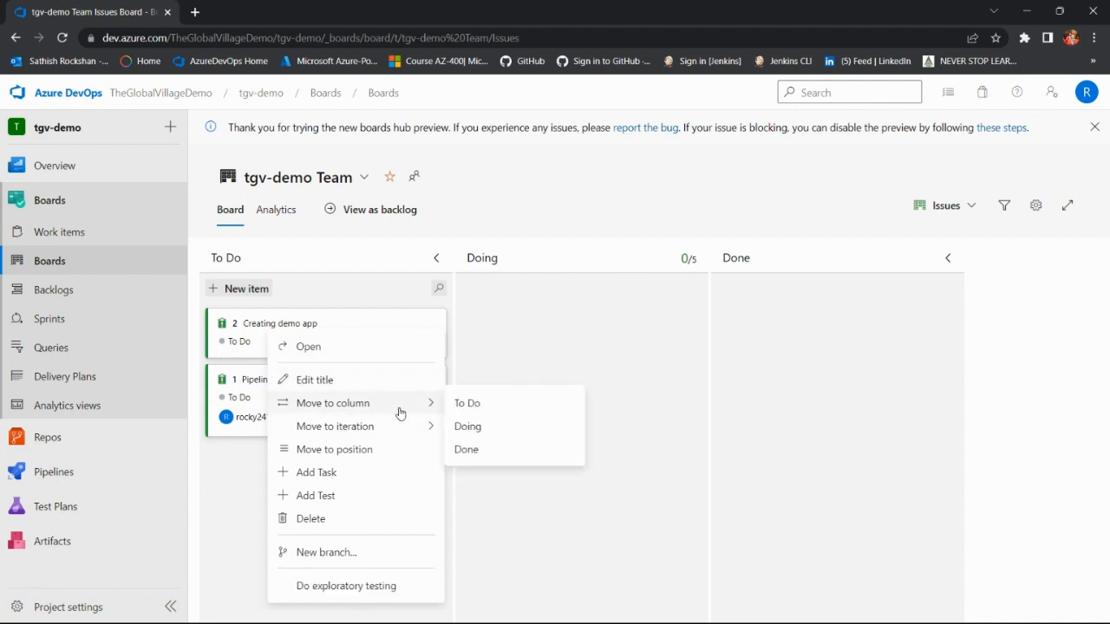
left_click(492, 431)
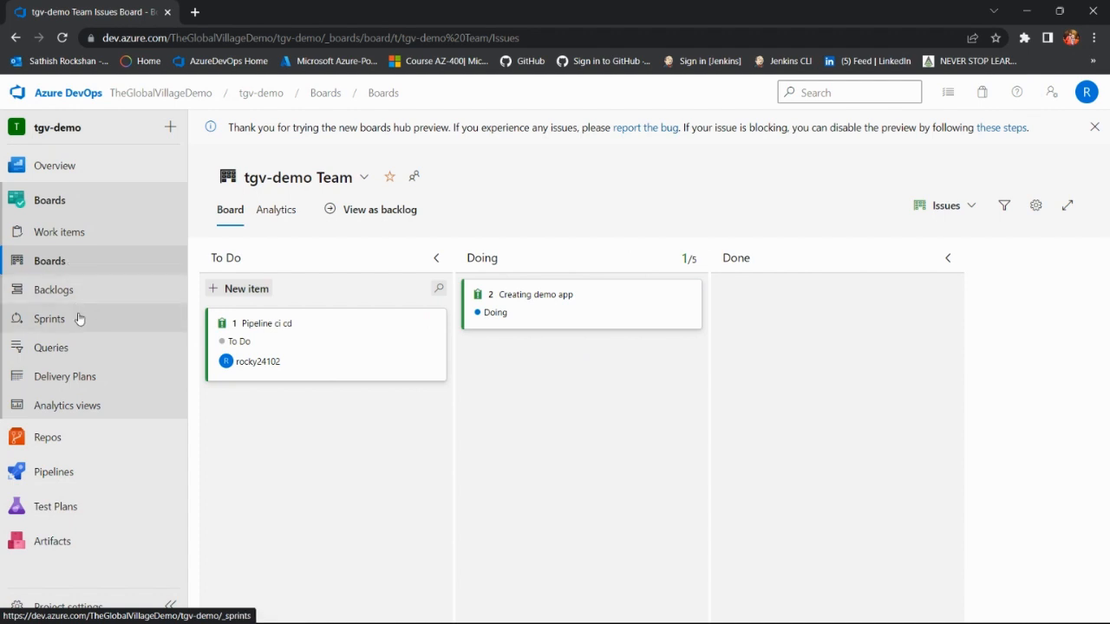
Open the tgv-demo repository in Repos and review its Git import form and the IDE choices for cloning.
left_click(52, 438)
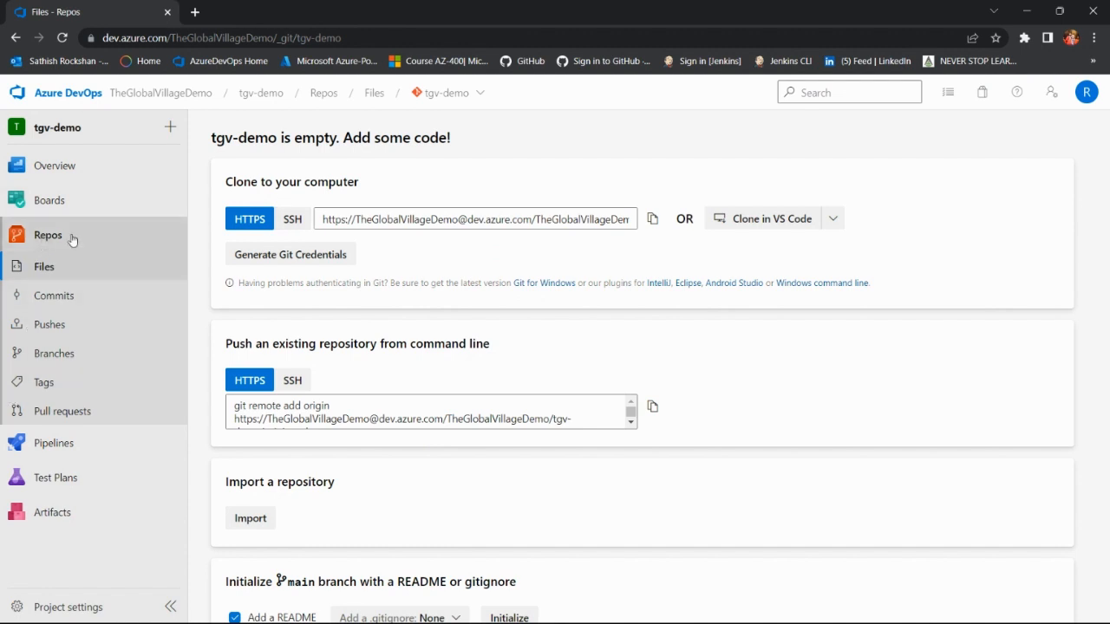
left_click(250, 519)
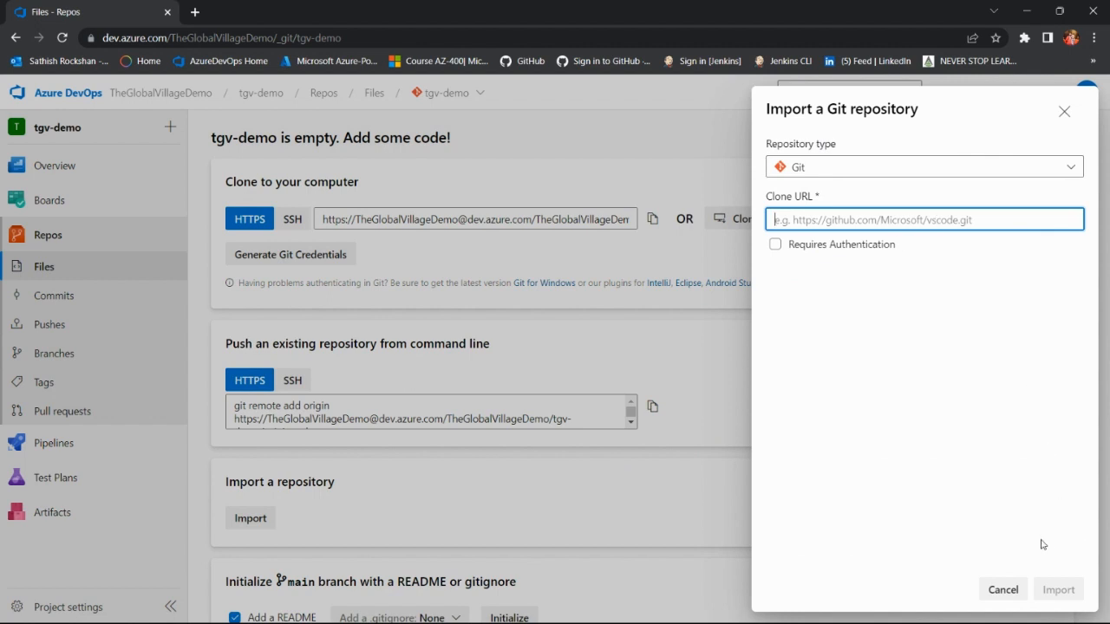
left_click(1006, 590)
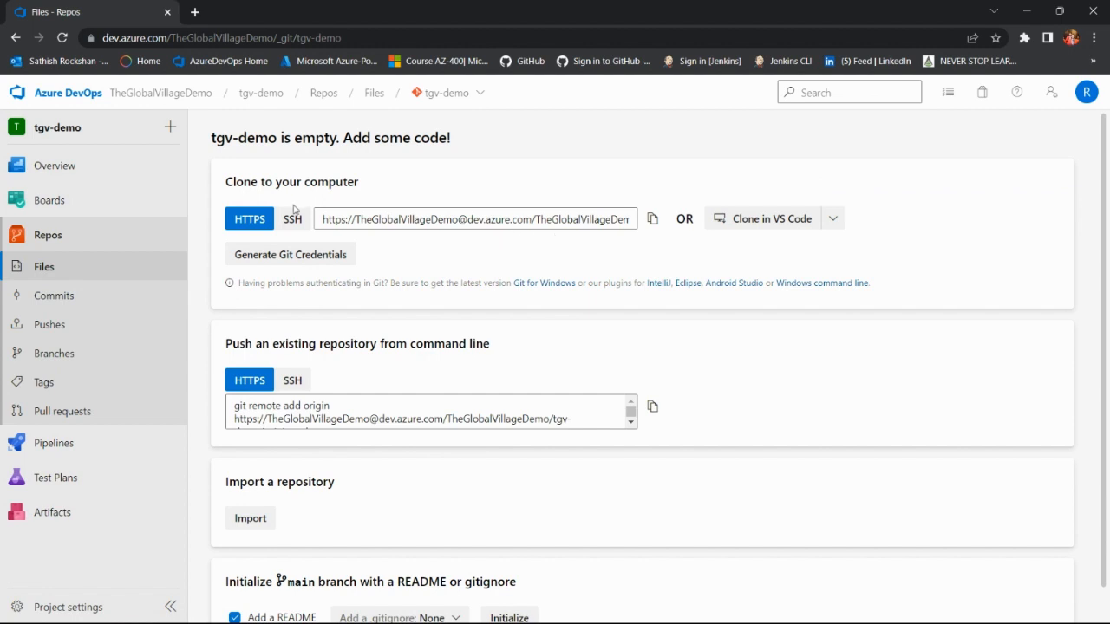
left_click(833, 220)
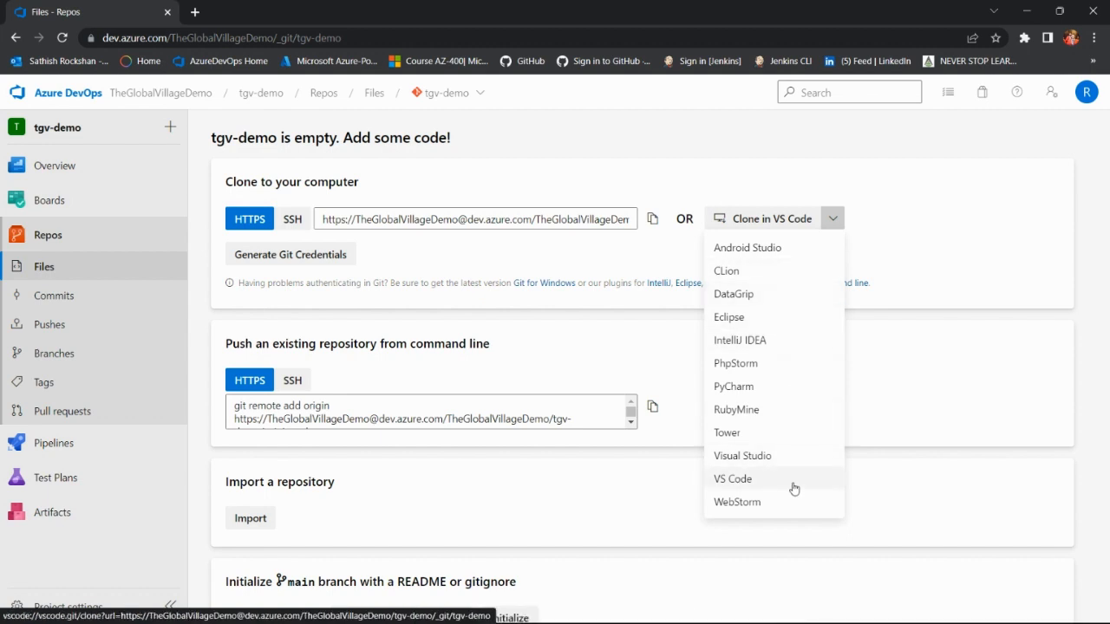
left_click(937, 219)
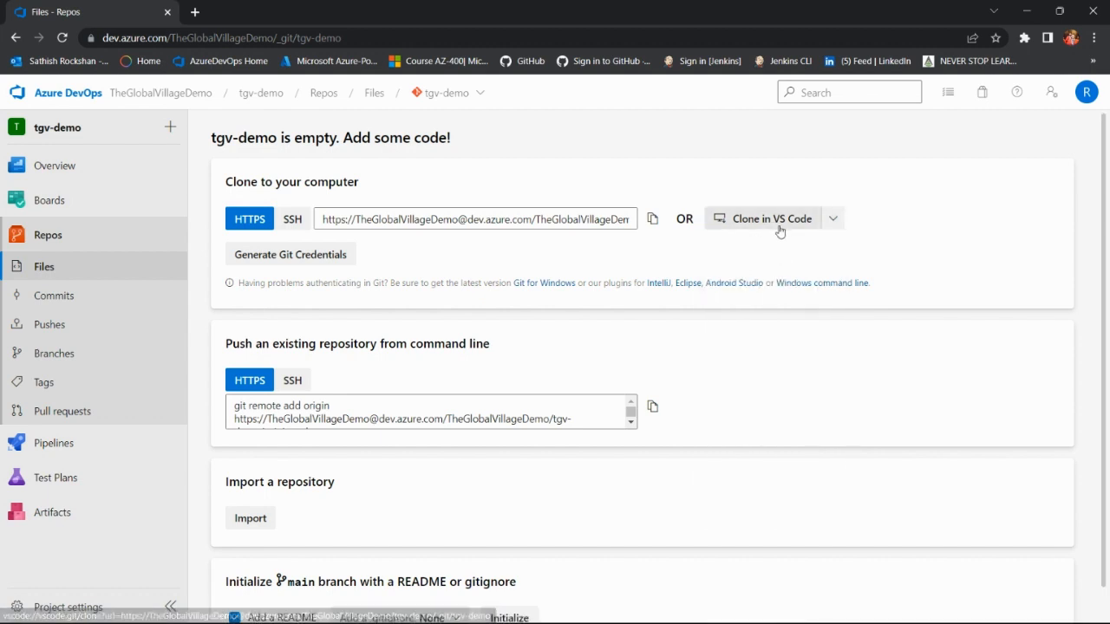
Start cloning tgv-demo in VS Code, allowing the browser to open the application and the Git extension to open the clone URI.
left_click(779, 227)
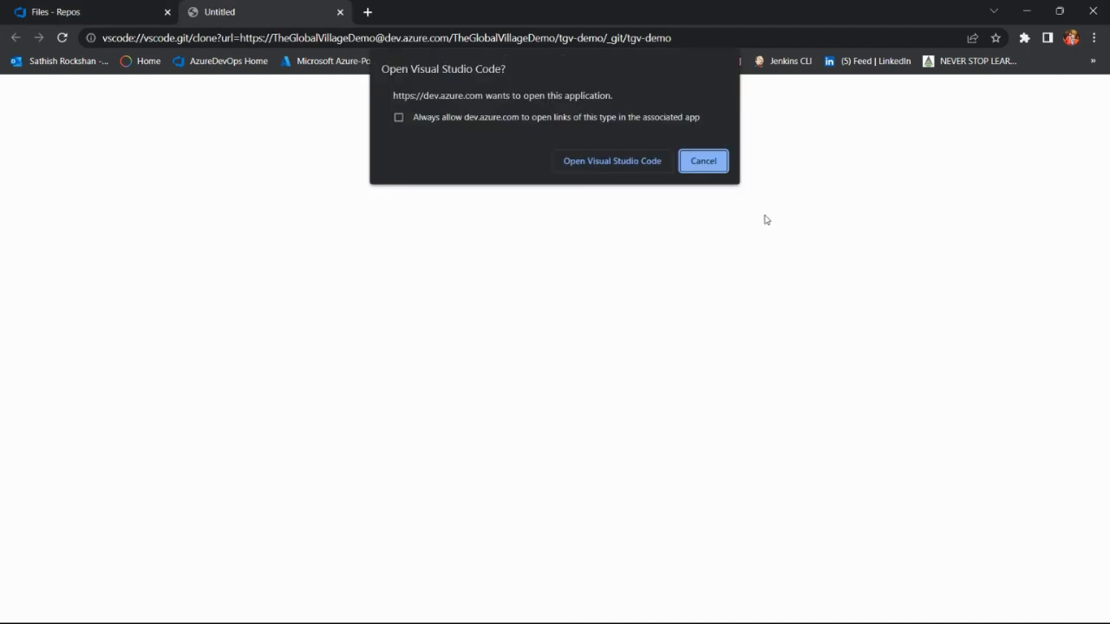
left_click(614, 164)
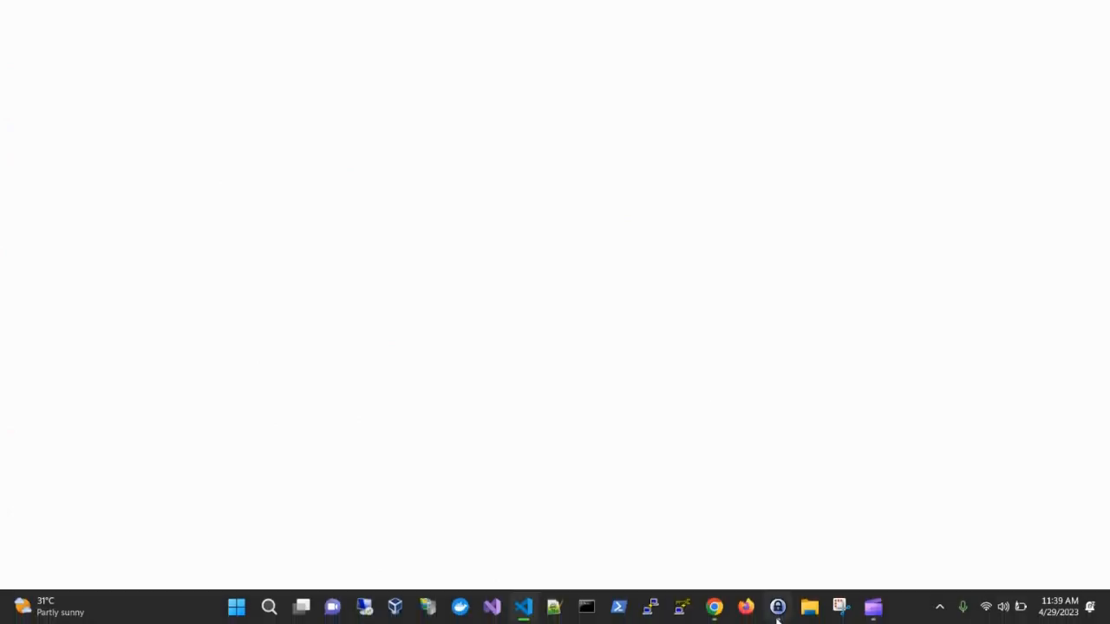
left_click(567, 591)
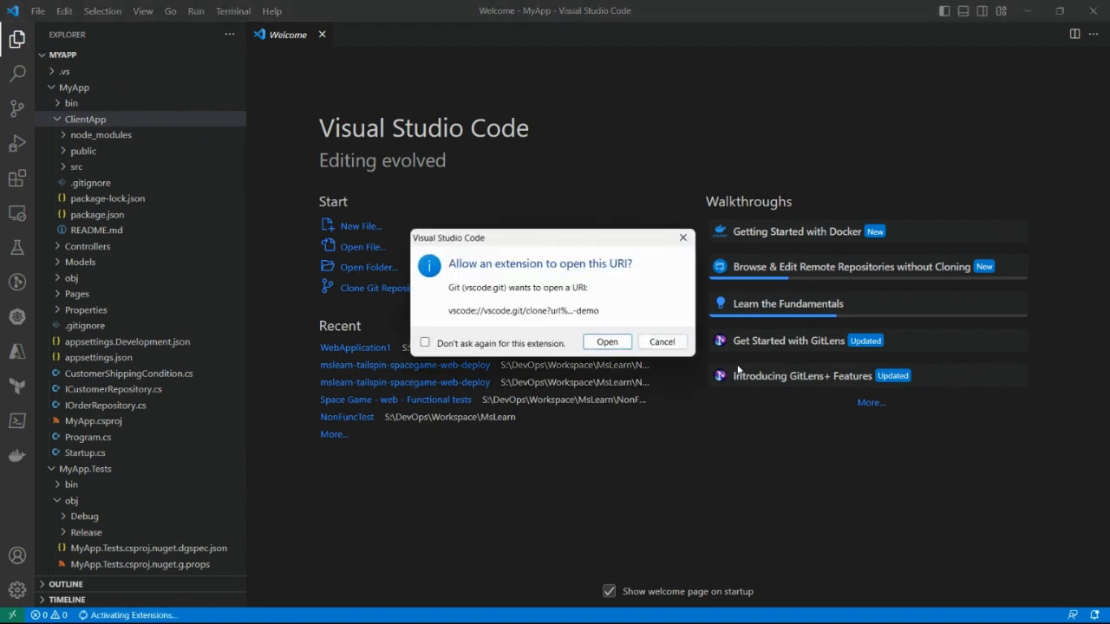
left_click(608, 344)
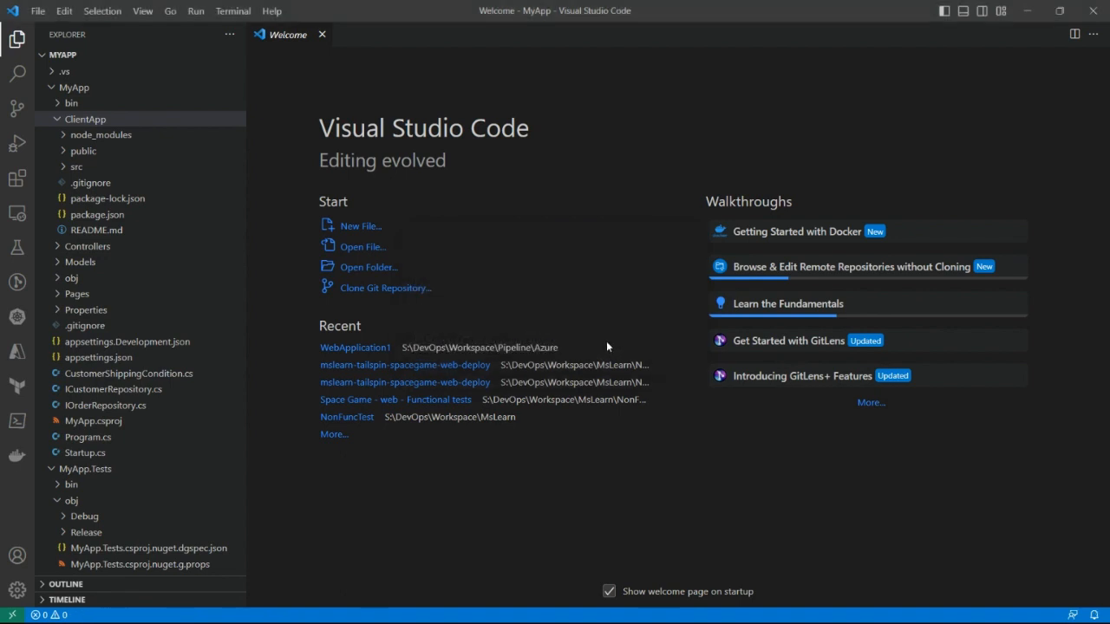
mouse_move(731, 602)
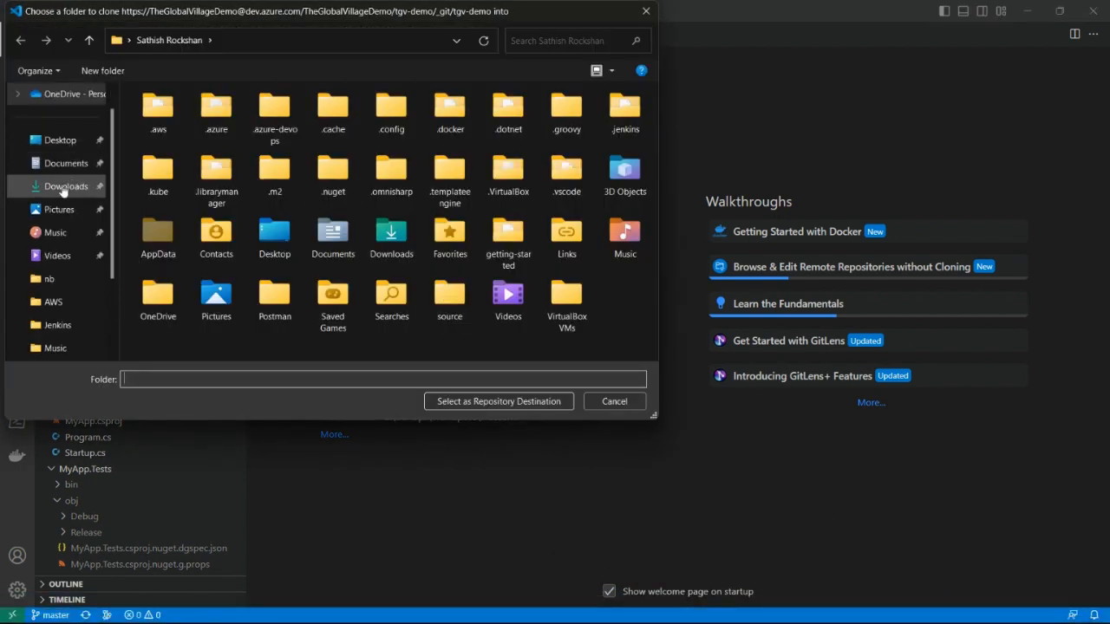
Choose S:\DevOps\Workspace\TheGlobalVillage\demo-project\WebApplication1 as the destination folder for the cloned repository.
scroll(72, 271, "down", 2)
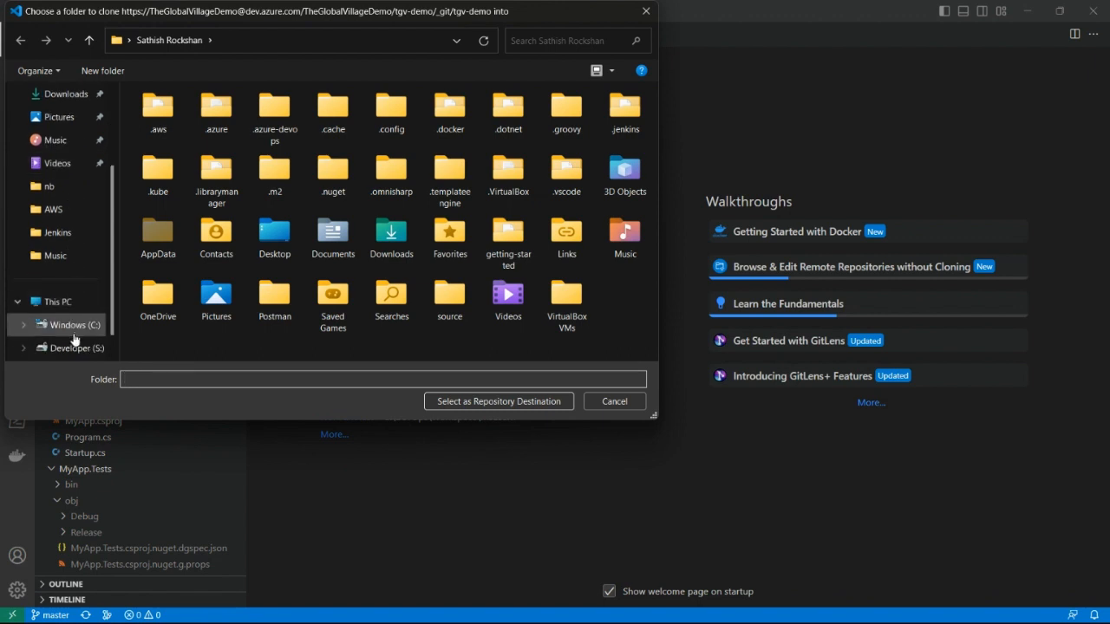
left_click(67, 347)
double_click(214, 139)
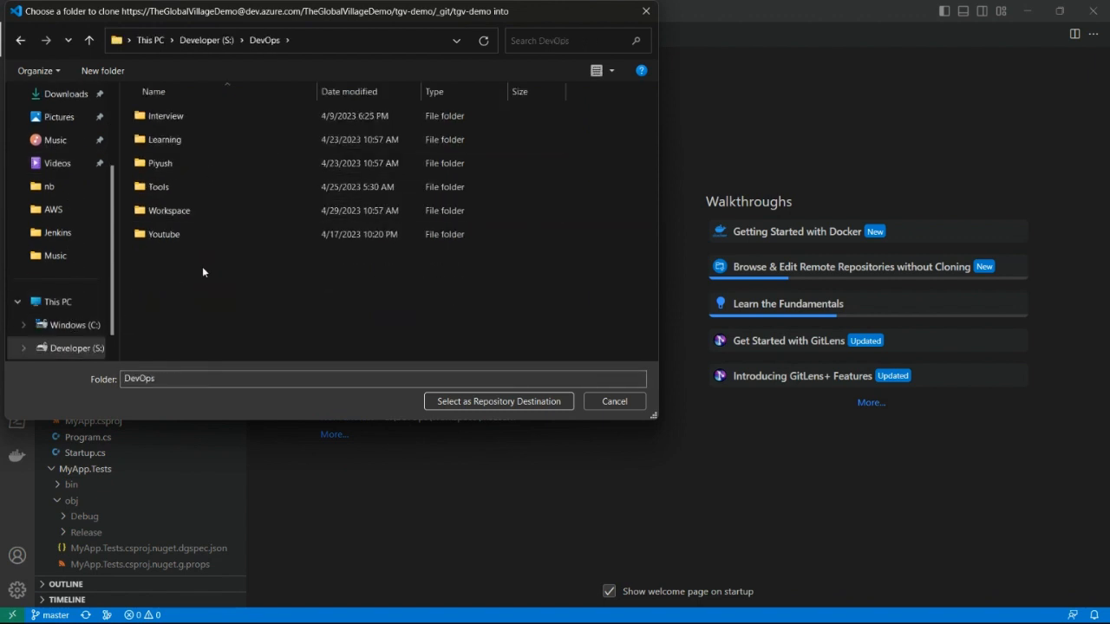
double_click(196, 213)
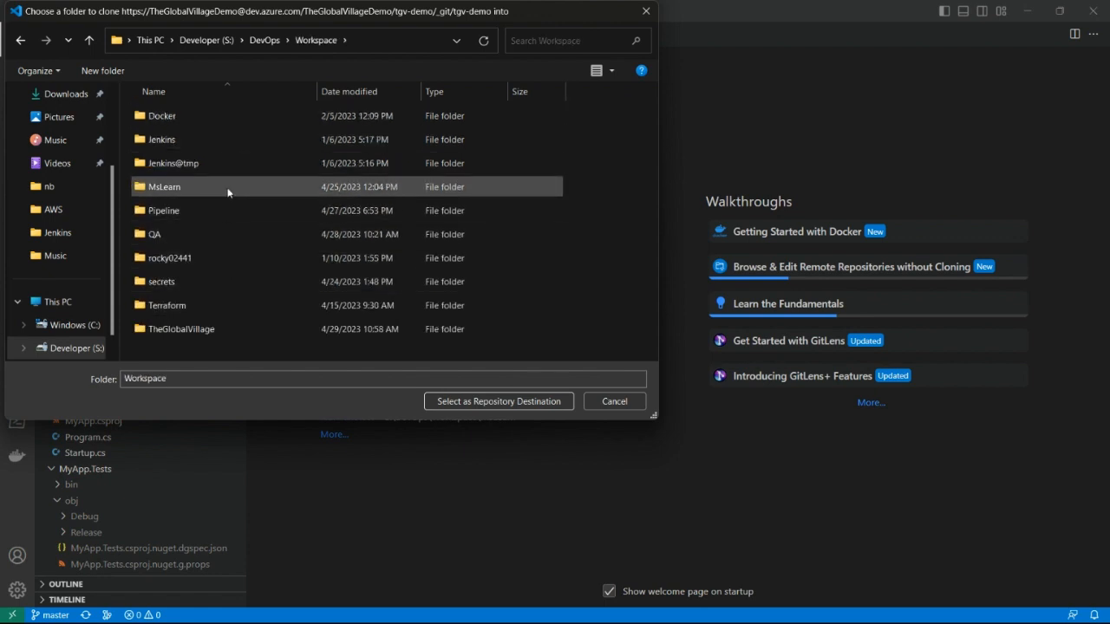
double_click(212, 328)
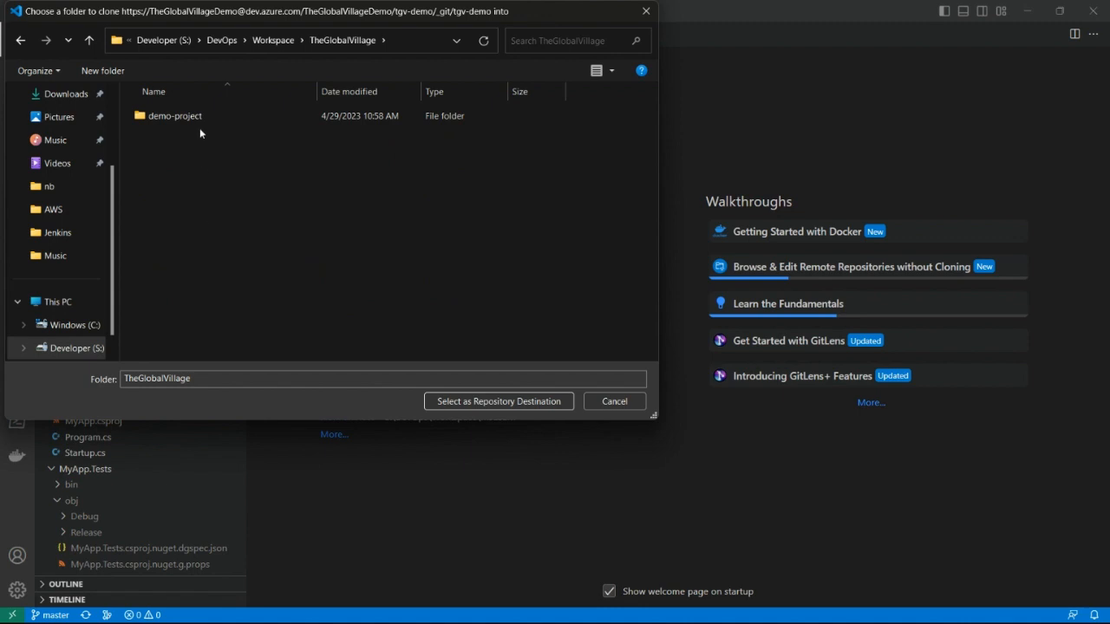
double_click(201, 117)
double_click(217, 115)
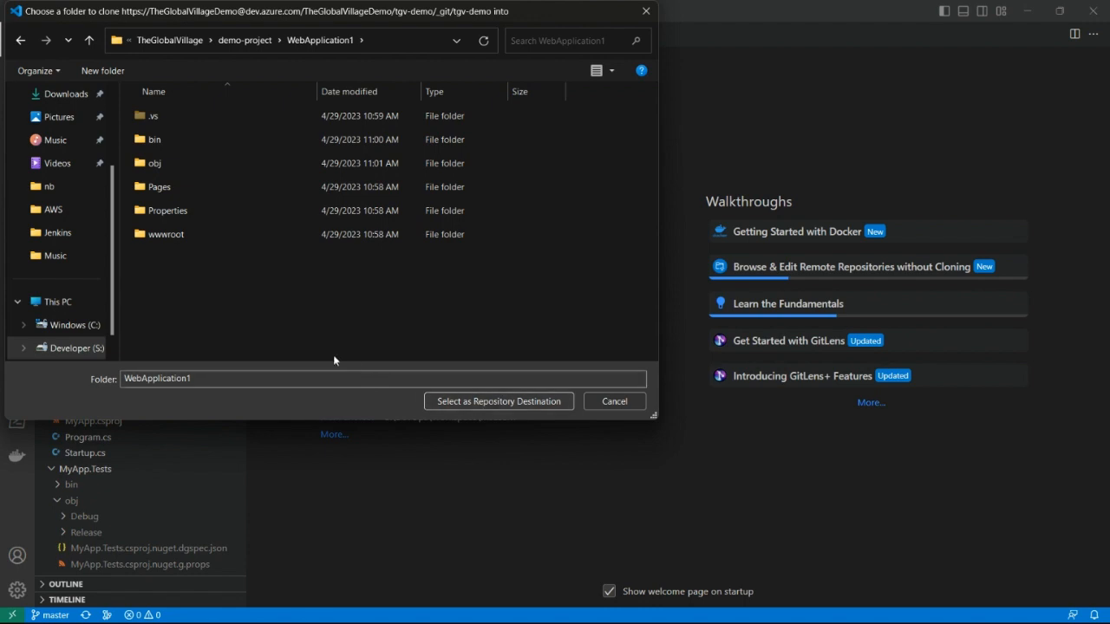
left_click(489, 403)
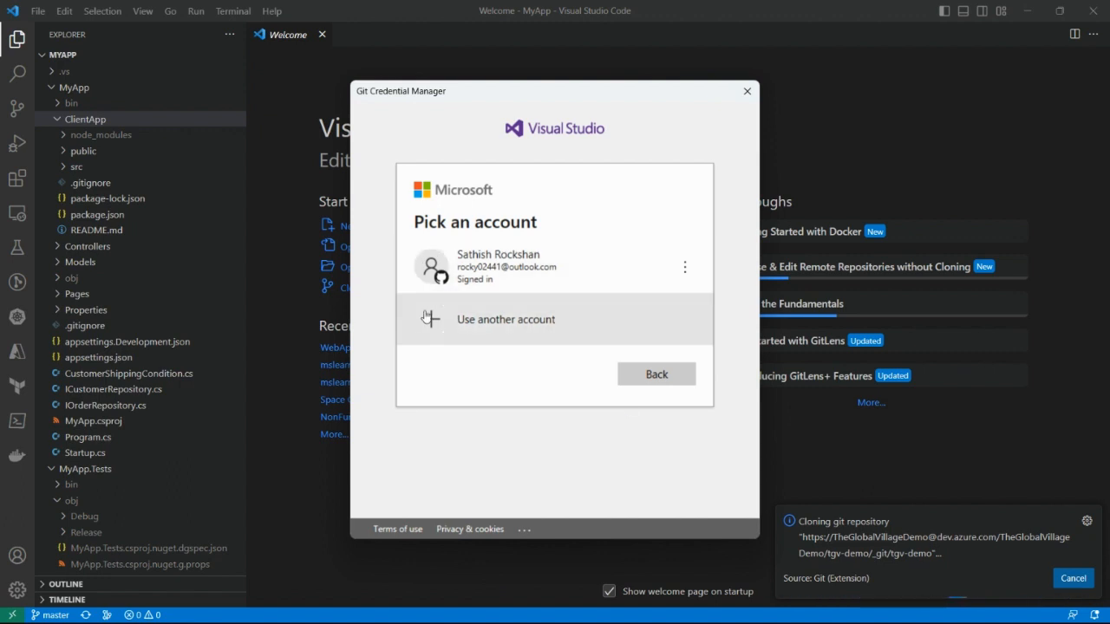
Try to authenticate the clone with the signed-in Microsoft account and the password prompt, and open the Git log.
left_click(516, 273)
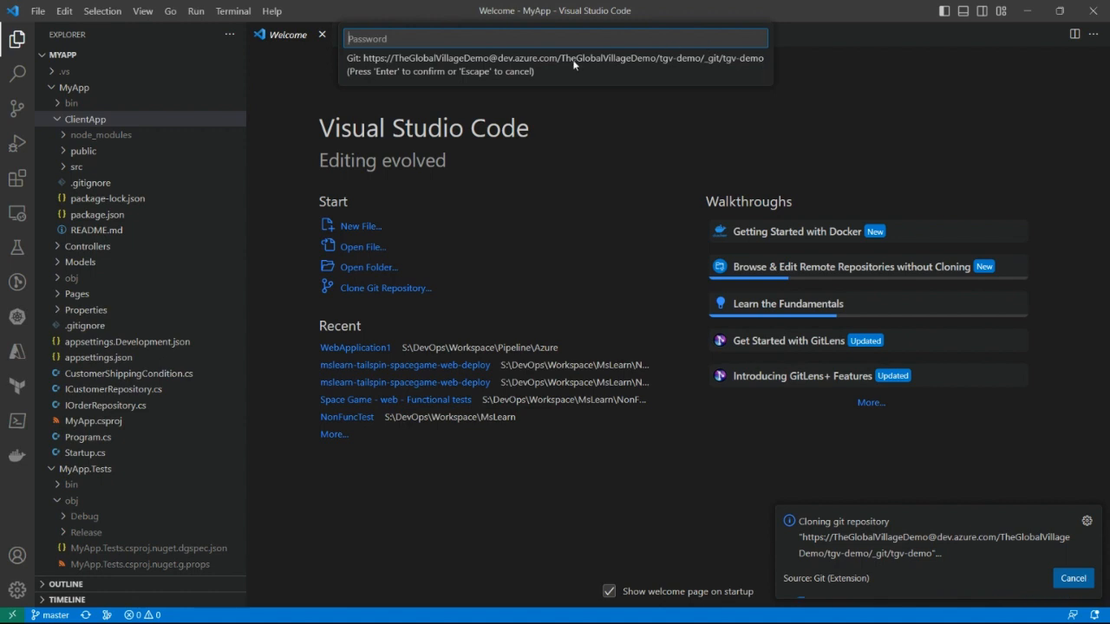
key("Return")
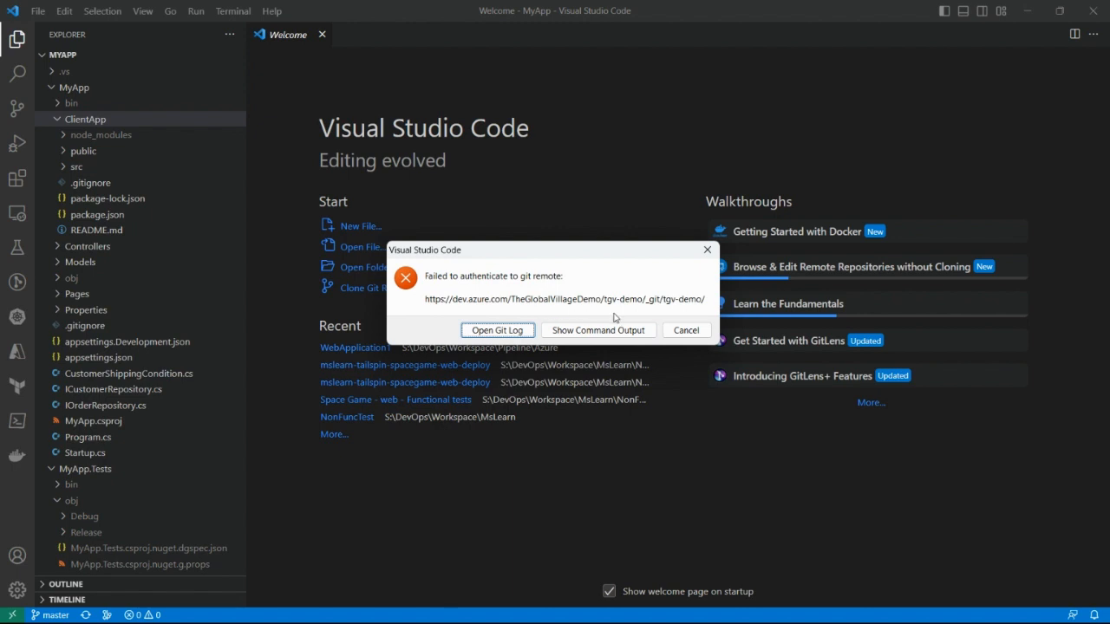
left_click(501, 331)
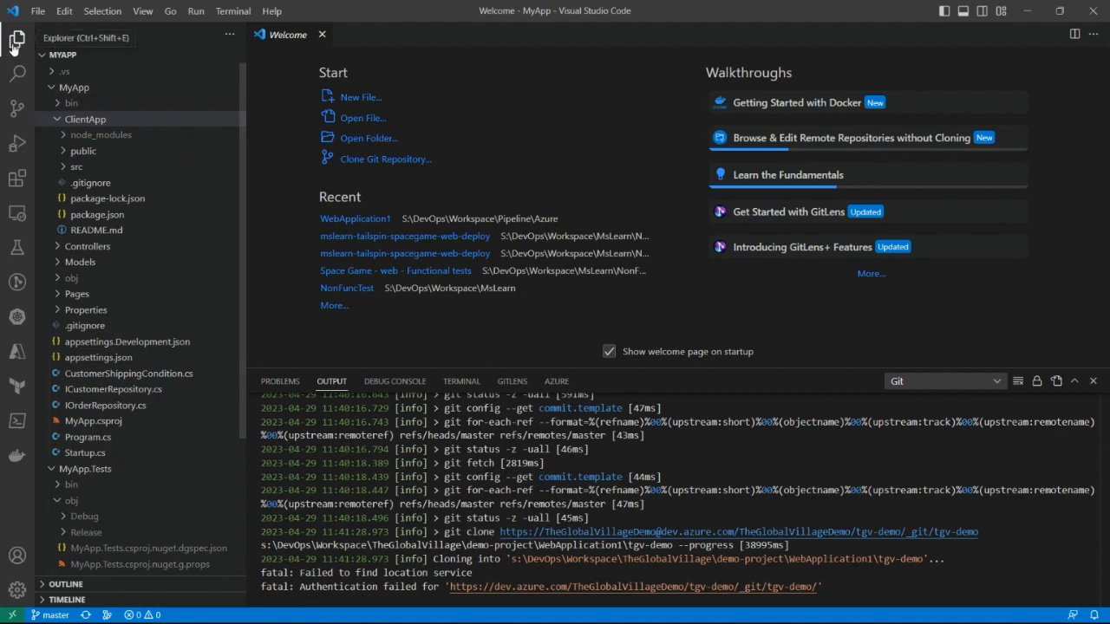
Open the WebApplication1 folder from TheGlobalVillage\demo-project in VS Code and trust the authors of all files in the parent folder.
left_click(16, 41)
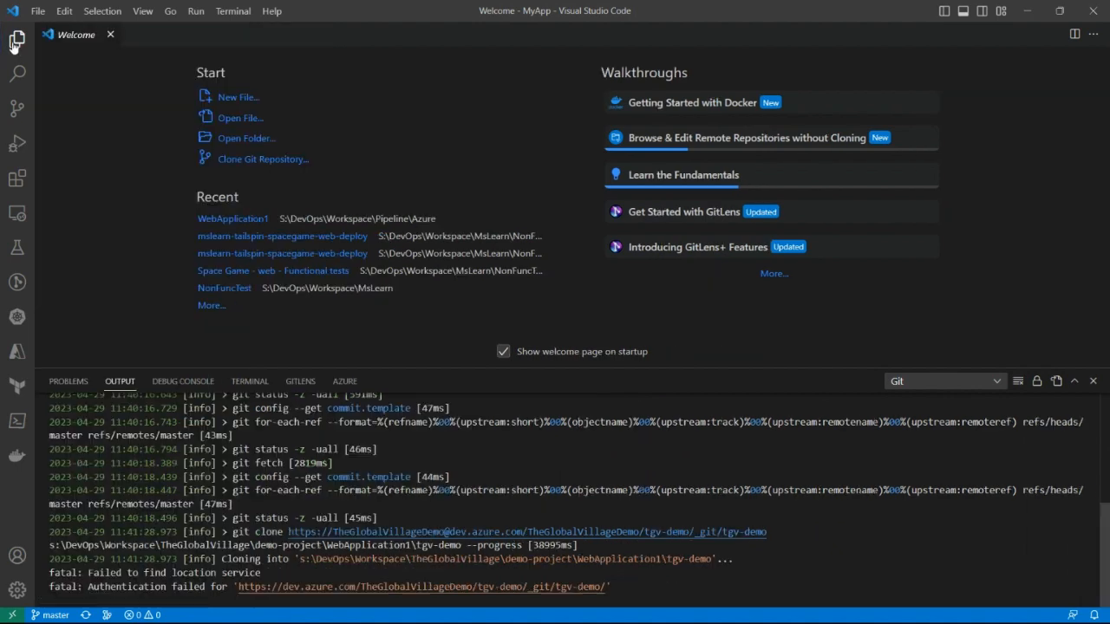
left_click(259, 144)
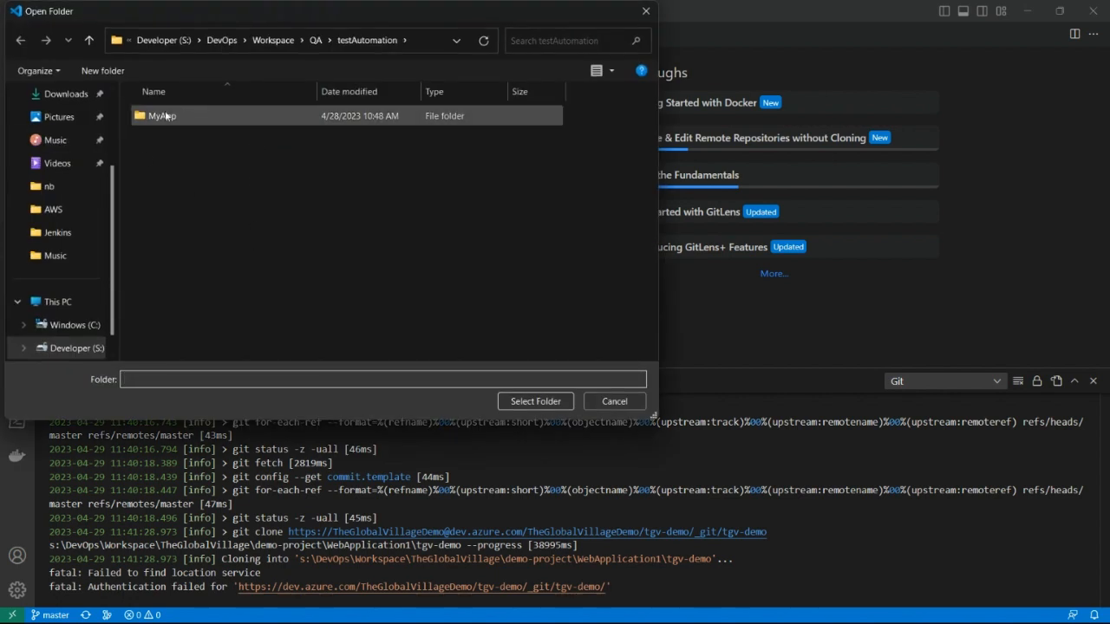
left_click(269, 41)
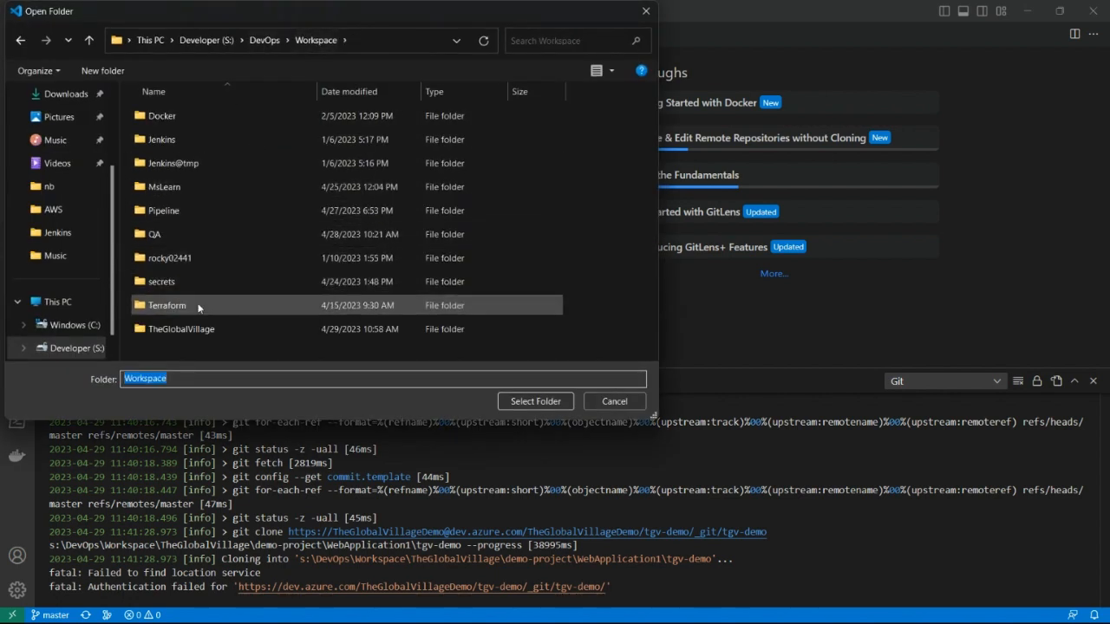
double_click(195, 336)
double_click(165, 116)
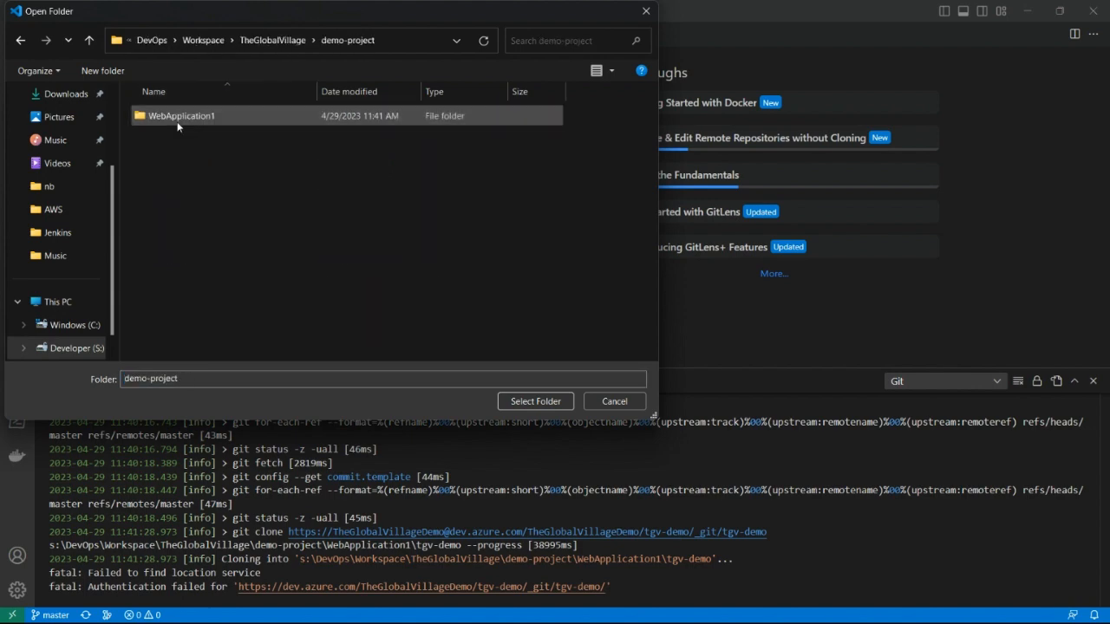
double_click(233, 120)
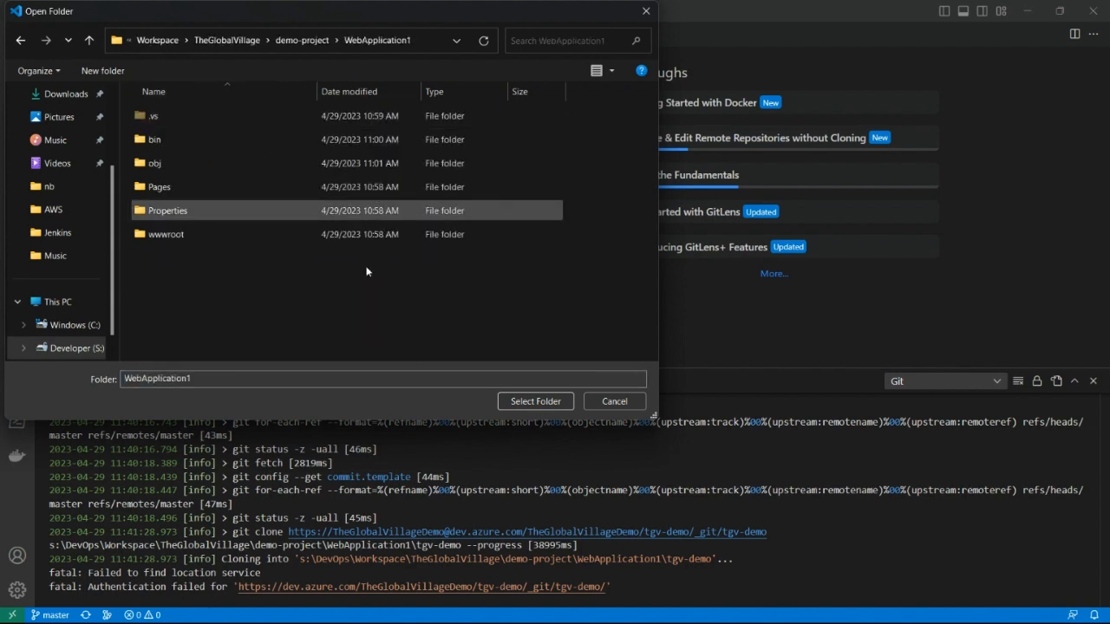
left_click(515, 401)
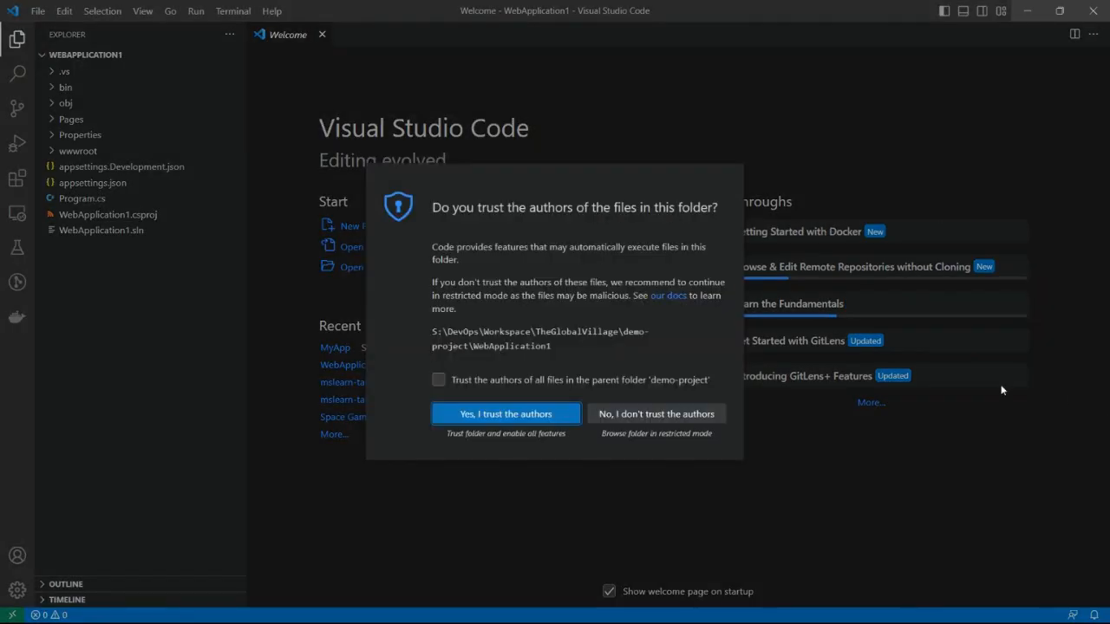
left_click(438, 382)
left_click(482, 420)
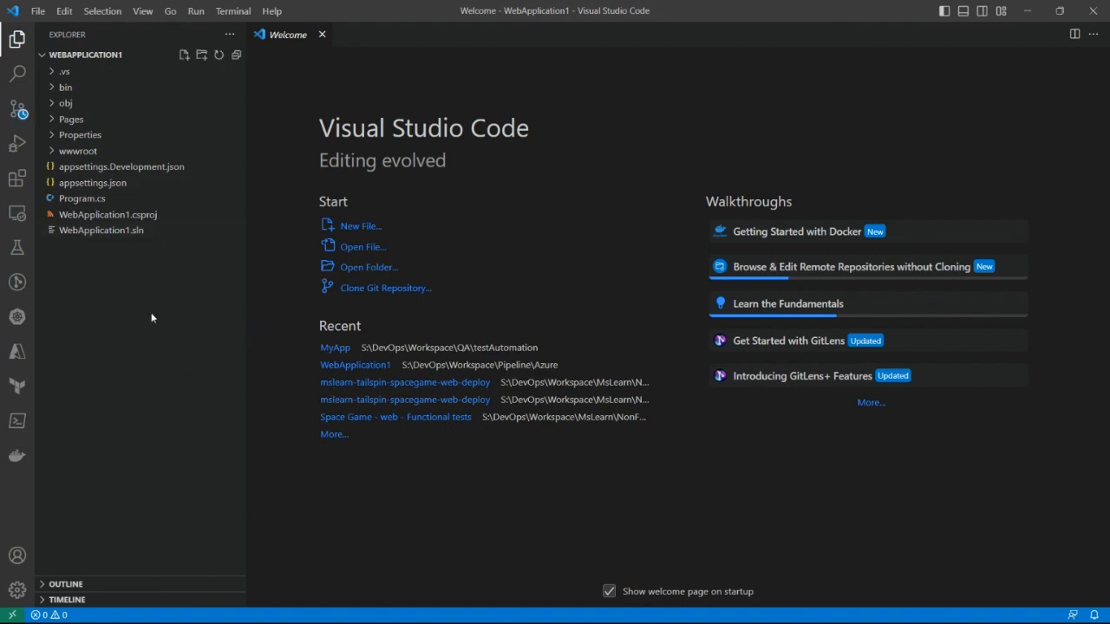
left_click(166, 446)
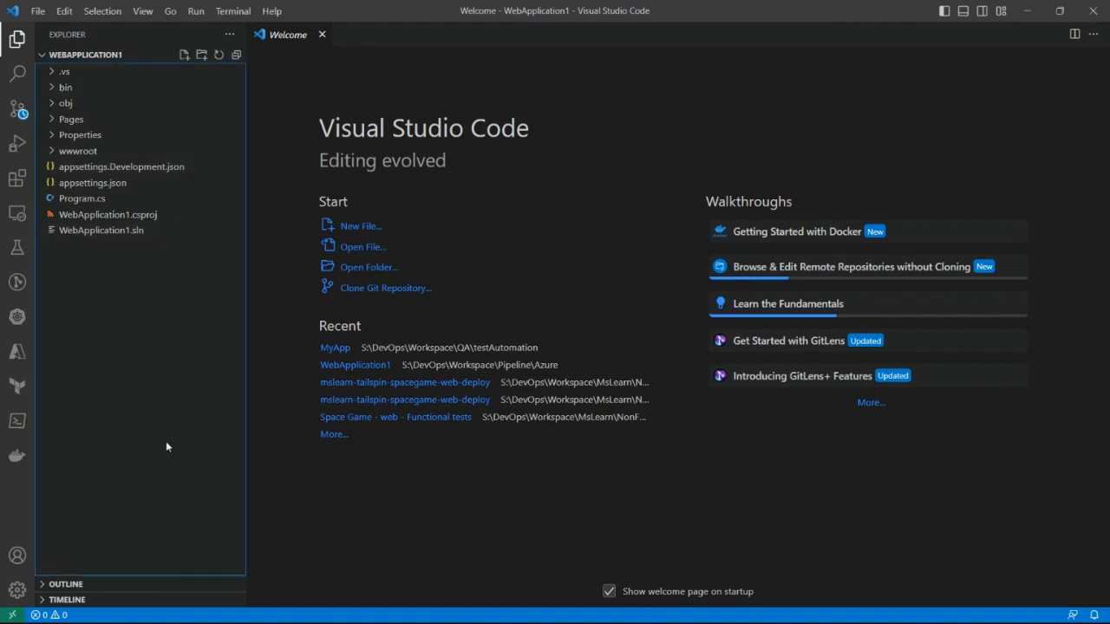
Initialize a Git repository for the WebApplication1 folder and commit all its files with the message "init repo".
left_click(18, 109)
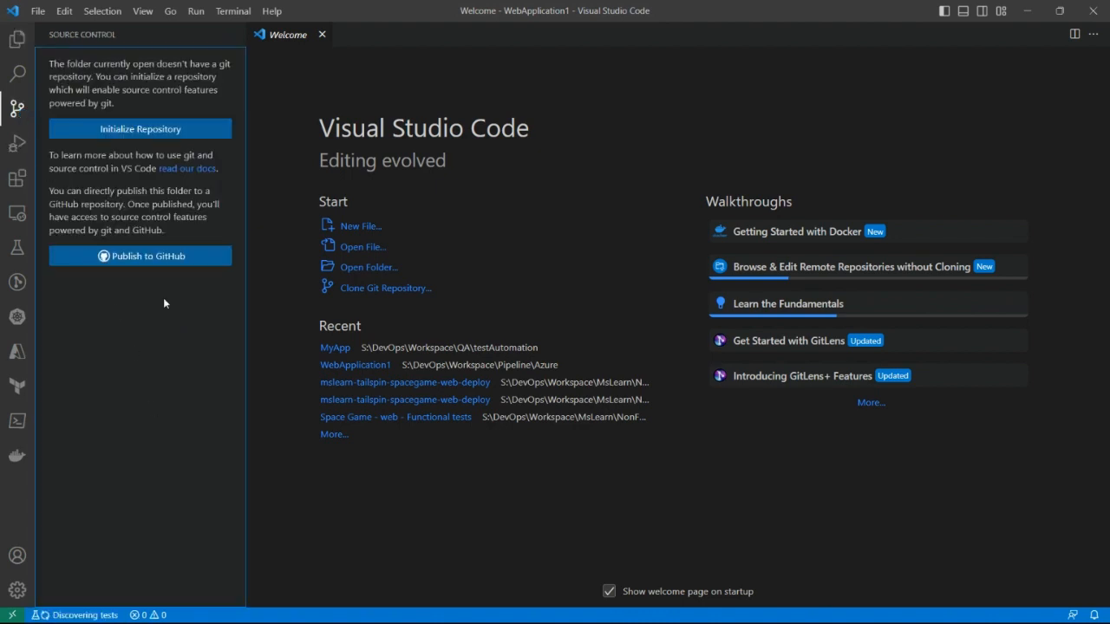
left_click(174, 130)
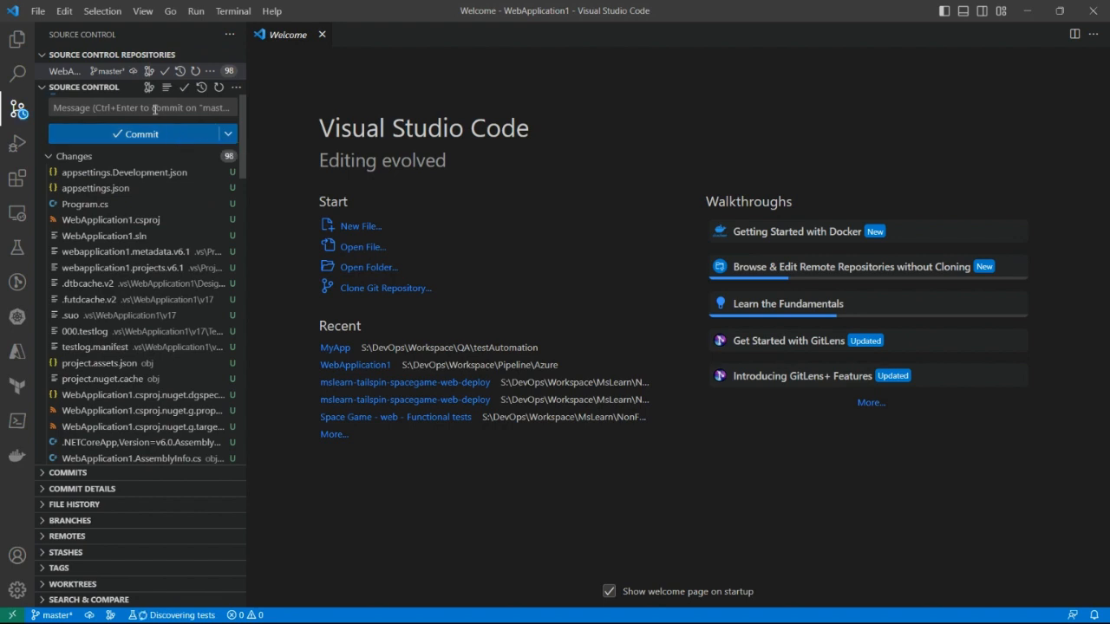
left_click(154, 109)
type("init")
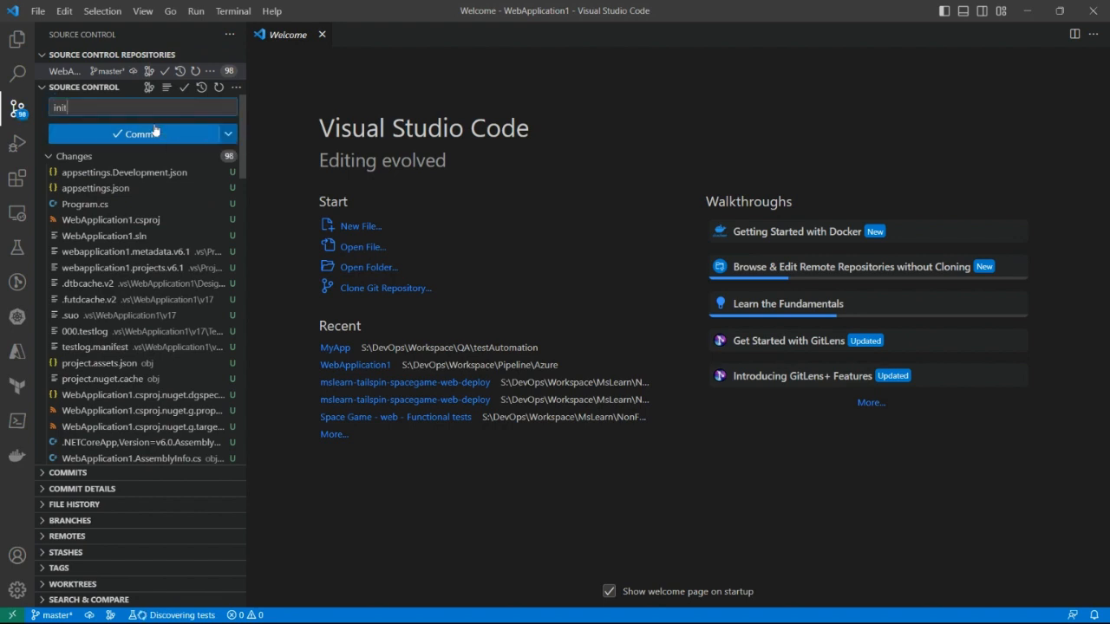
type(" repo")
left_click(166, 141)
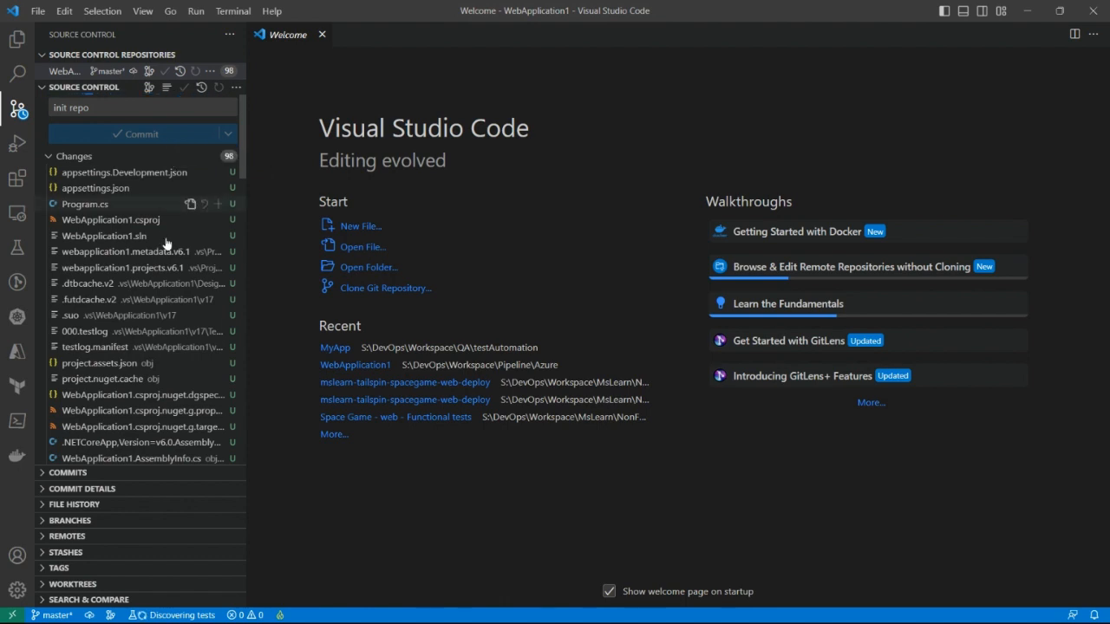
Review the list of files being committed and check the tgv-demo repository page in the browser, returning to VS Code.
scroll(185, 252, "down", 3)
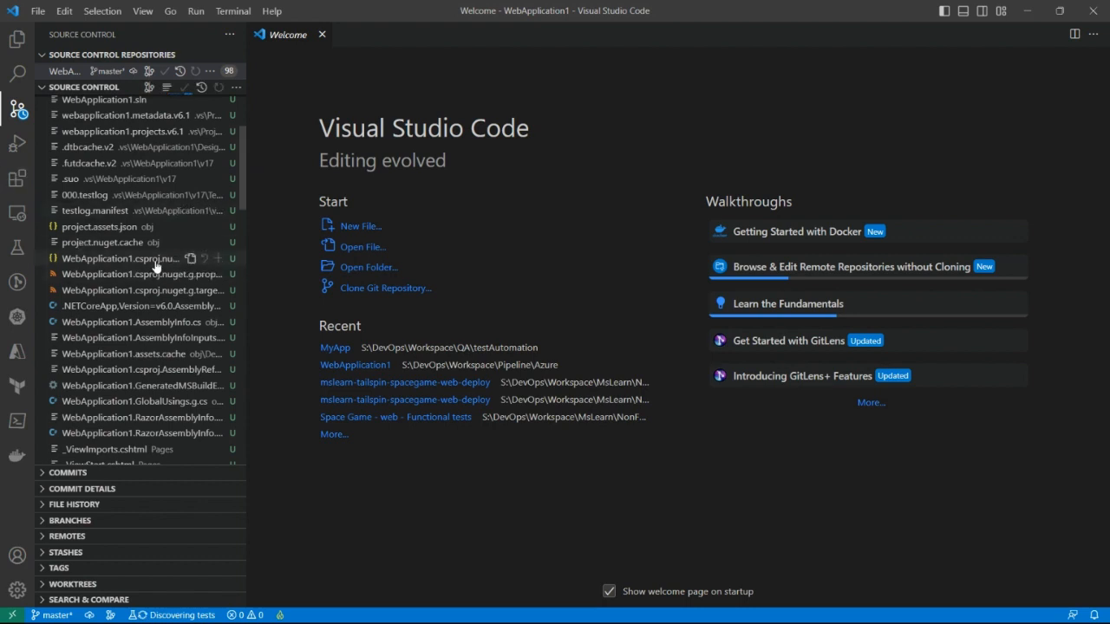
scroll(156, 193, "up", 3)
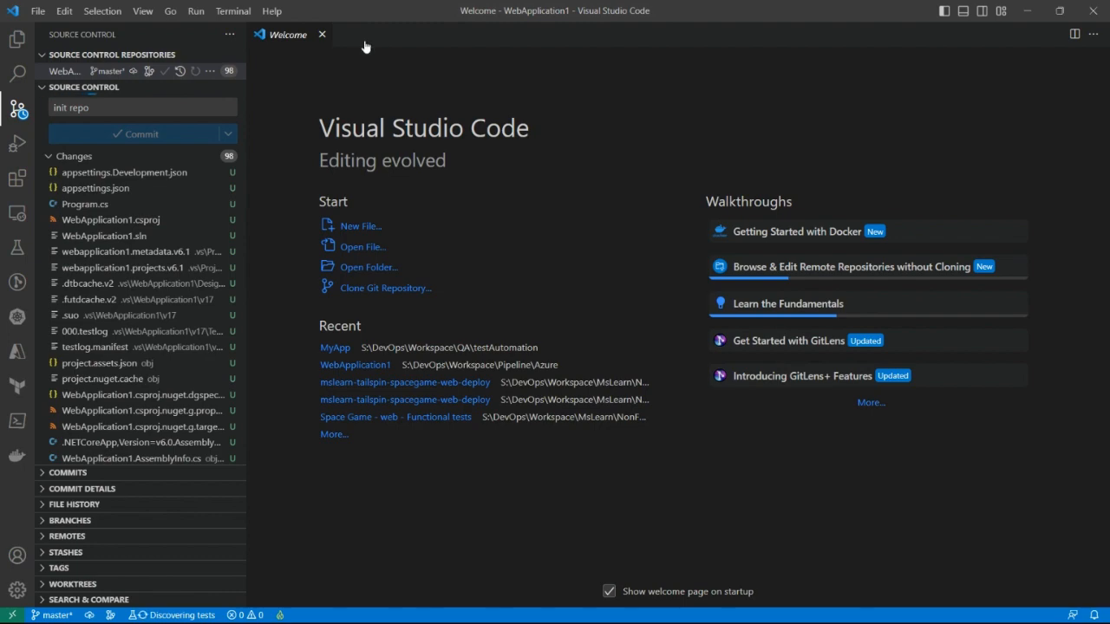
scroll(158, 367, "down", 5)
scroll(160, 367, "down", 15)
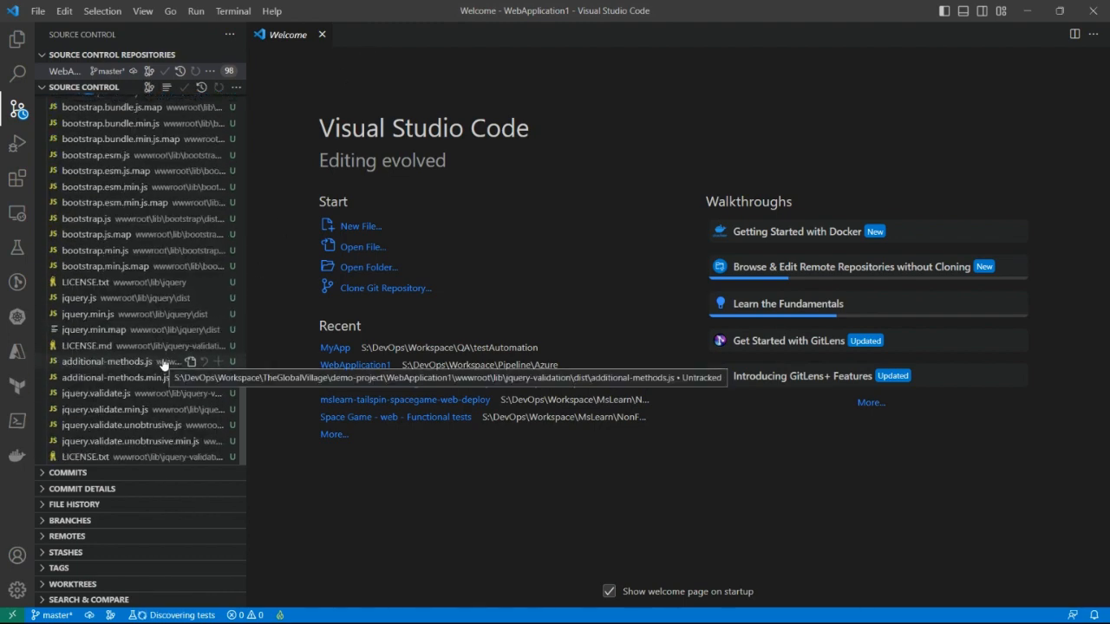
scroll(164, 365, "up", 12)
scroll(163, 365, "up", 8)
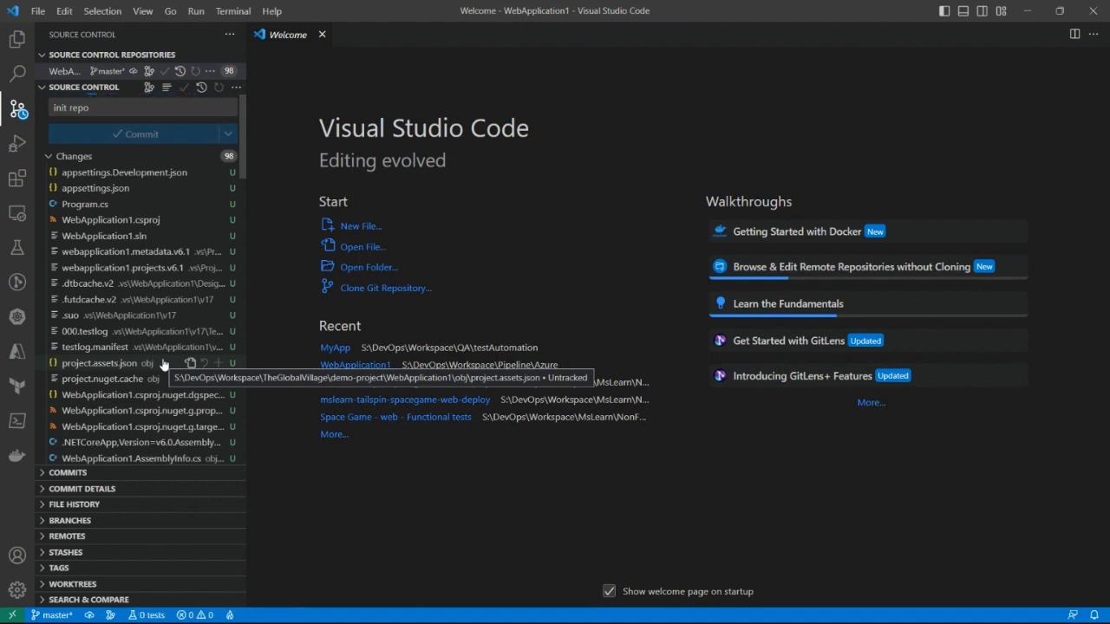
mouse_move(425, 622)
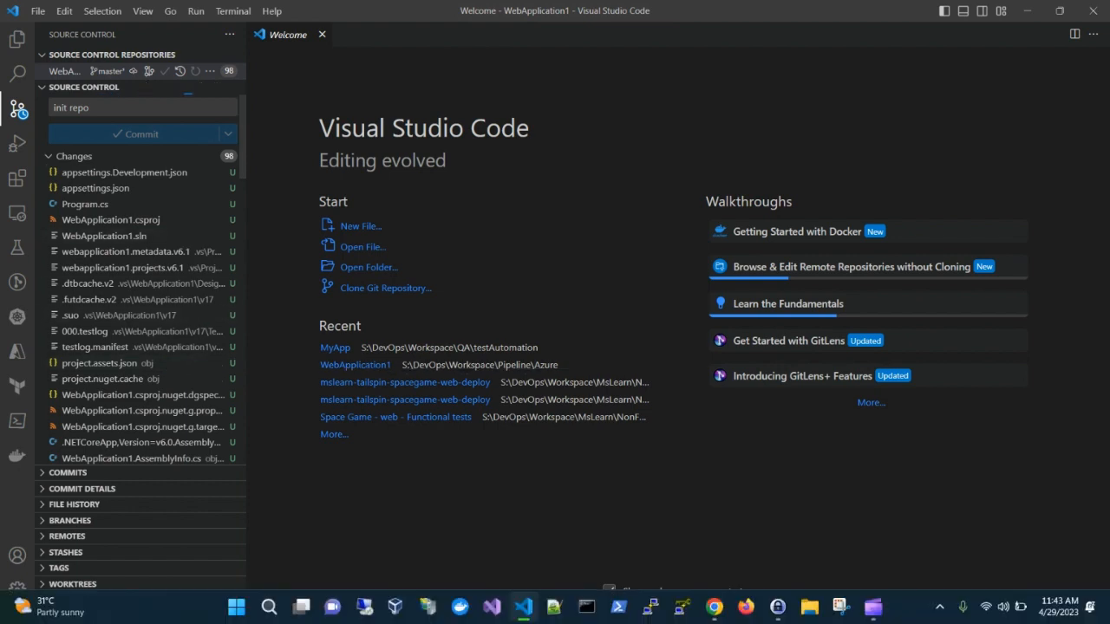
left_click(716, 608)
left_click(747, 531)
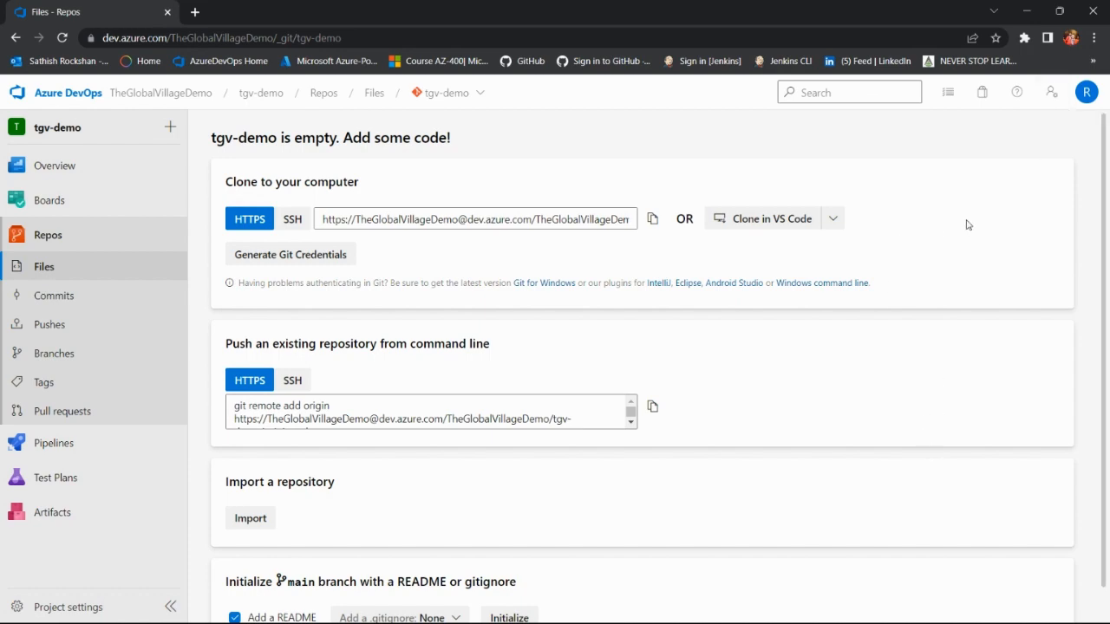
left_click(1039, 7)
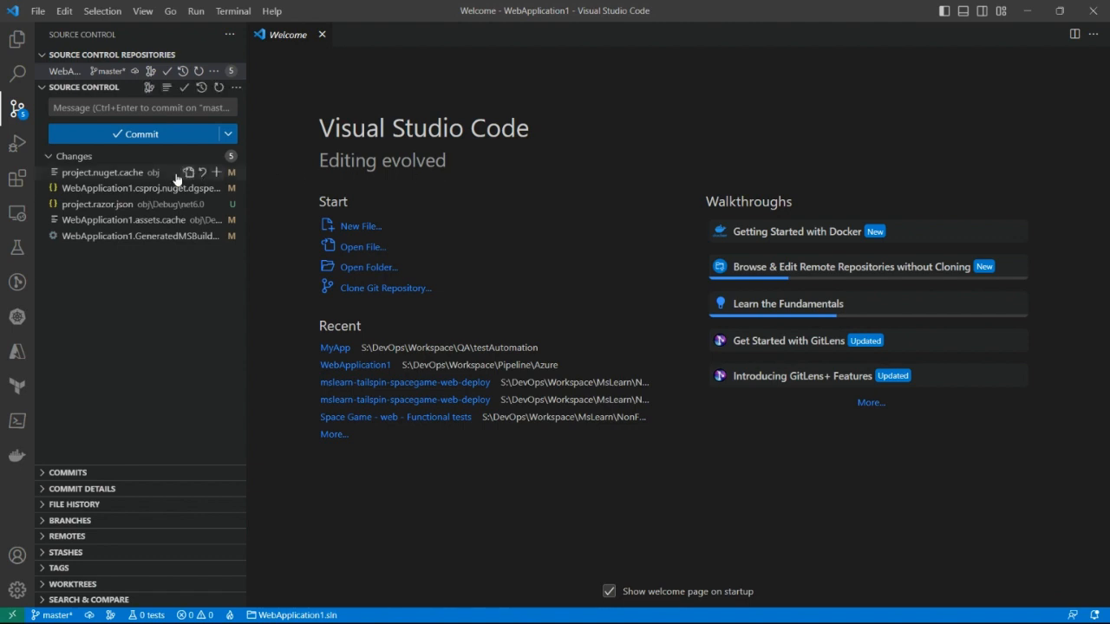
Commit the pending WebApplication1 changes with the message "commit repo".
left_click(111, 108)
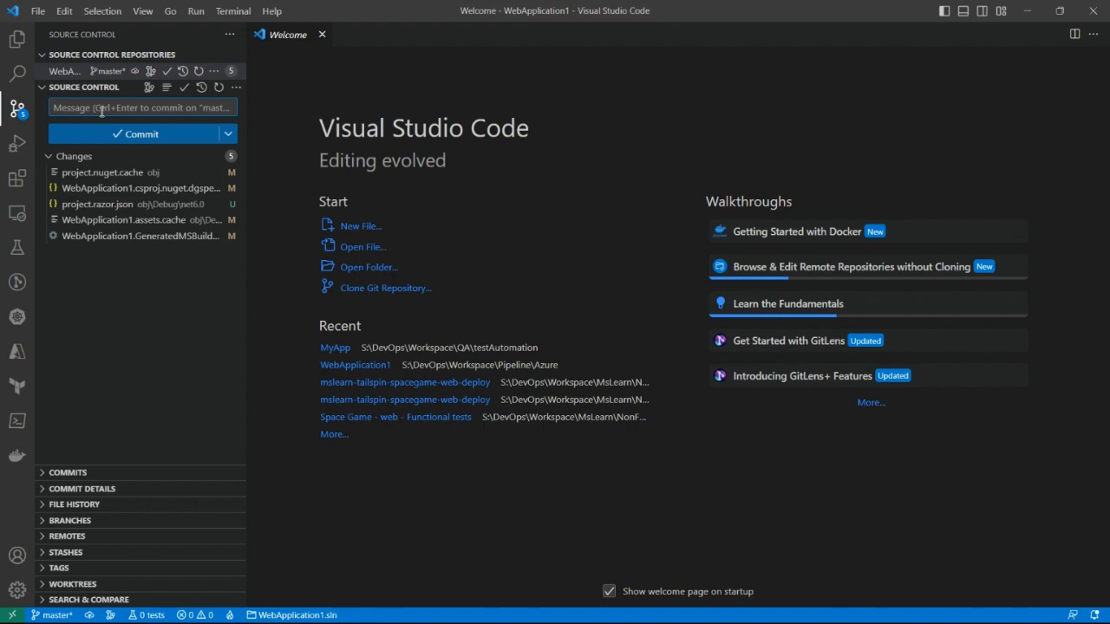
type("commit re")
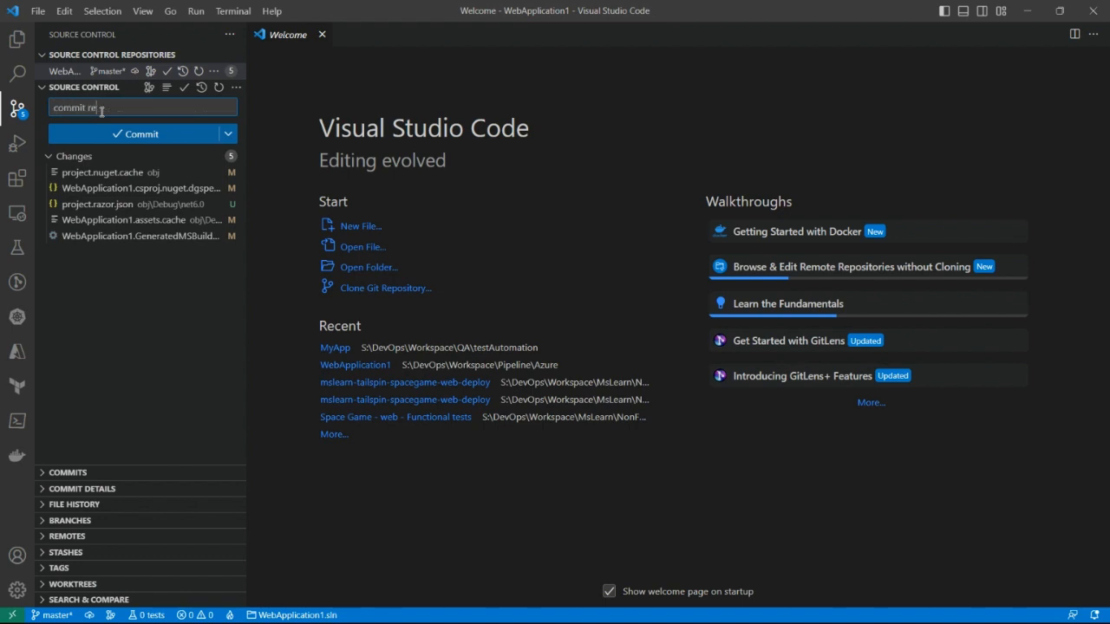
type("po")
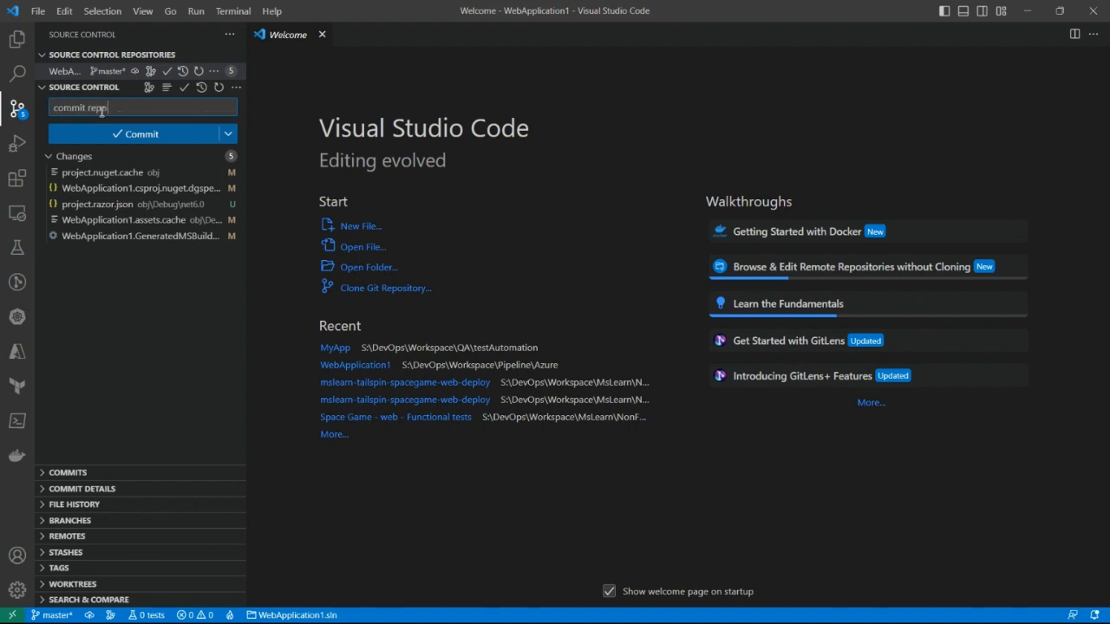
left_click(119, 134)
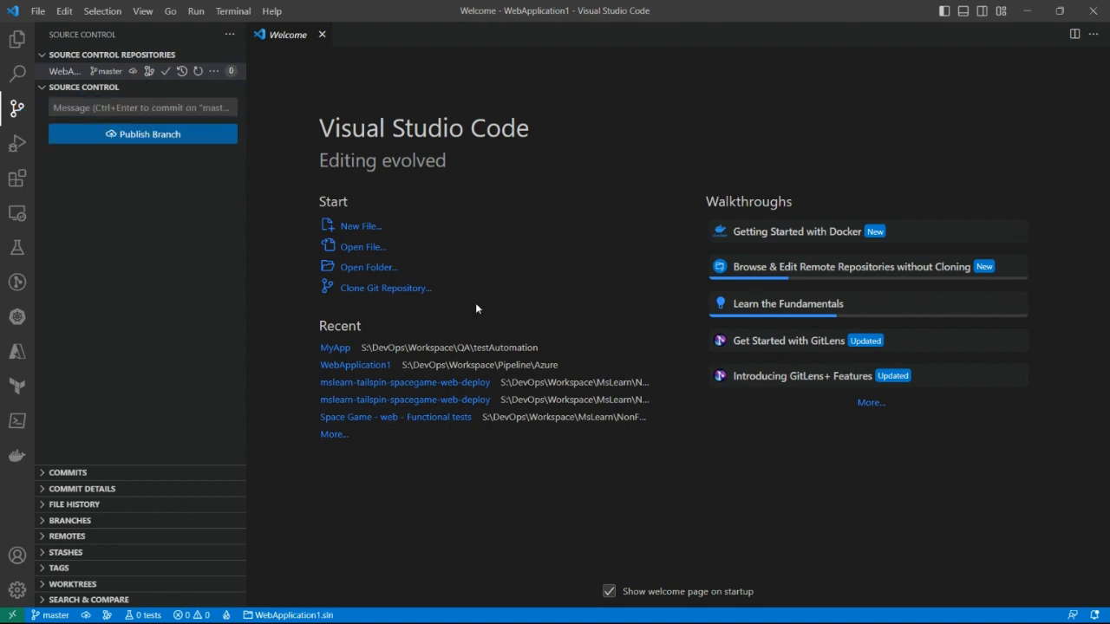
Publish the master branch to a private GitHub repository named WebApplicationDemo.
left_click(139, 137)
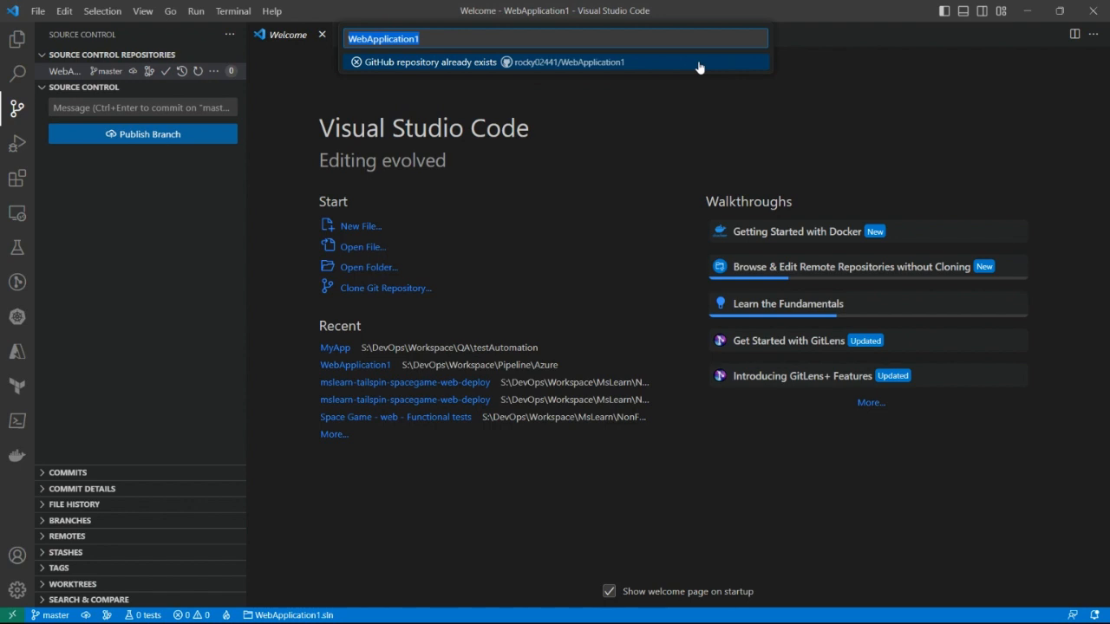
left_click(479, 39)
key("BackSpace")
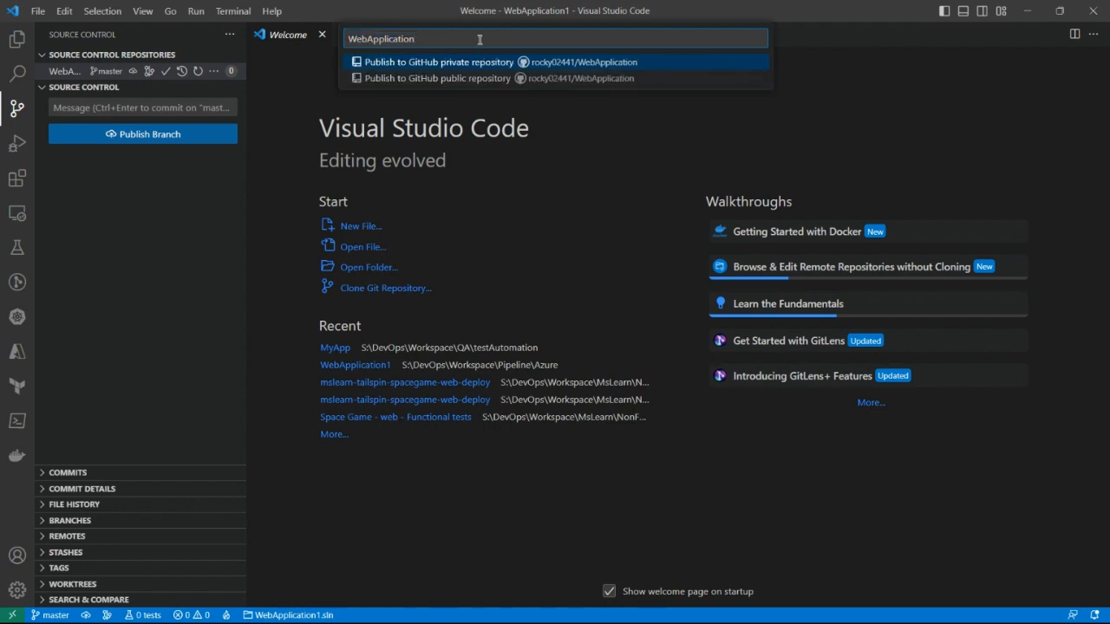
type("Demo")
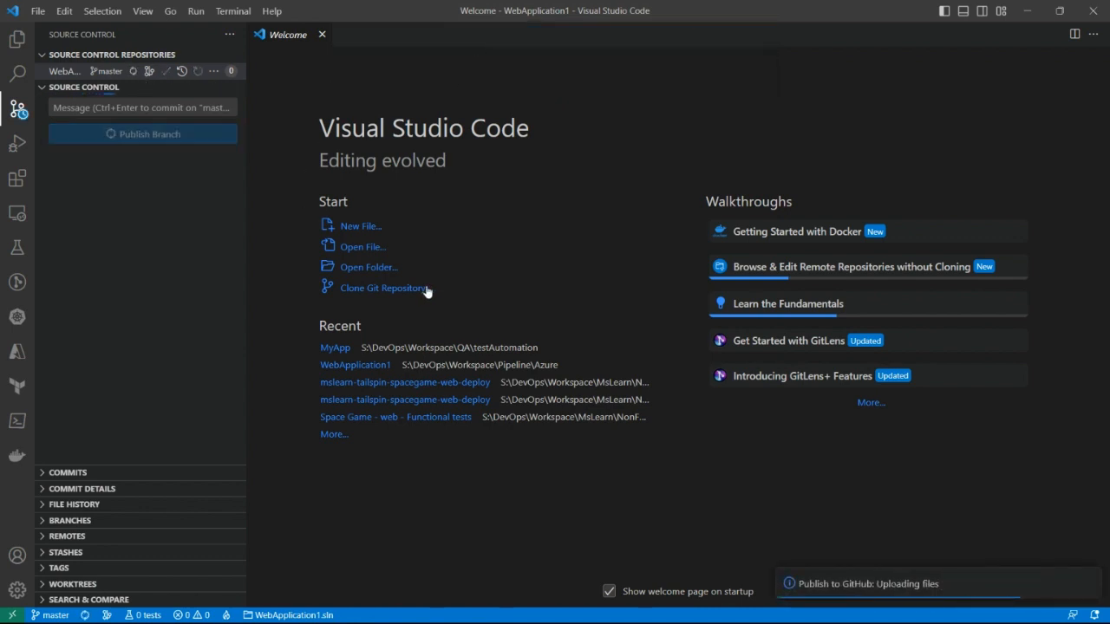
Switch to Chrome, open GitHub in a new tab, and open the WebApplicationDemo repository to check its visibility.
mouse_move(566, 621)
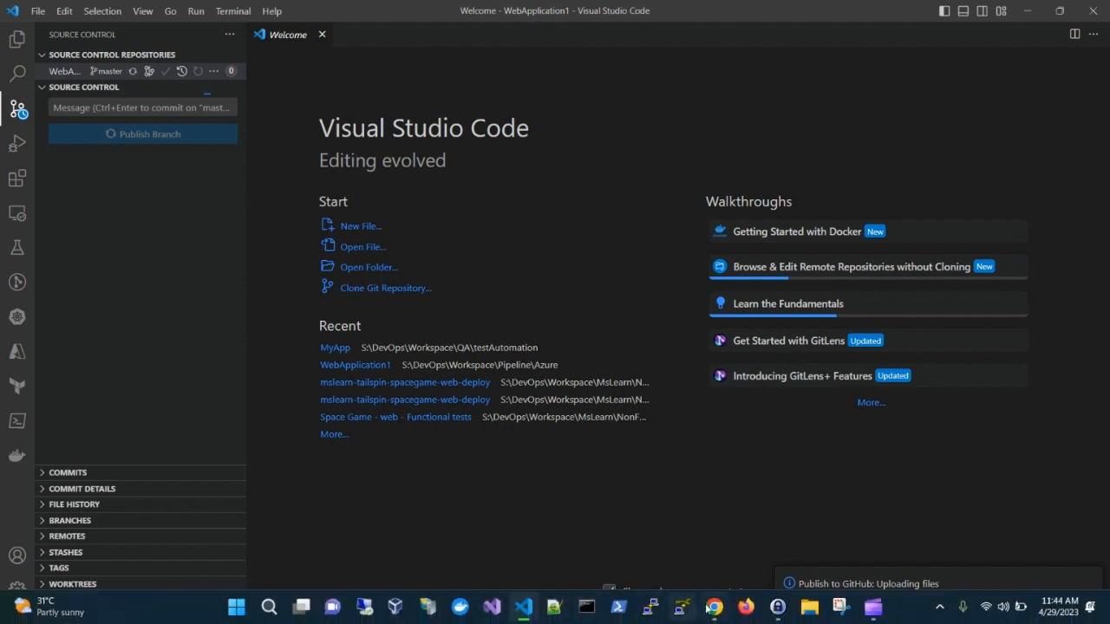
mouse_move(714, 607)
left_click(763, 533)
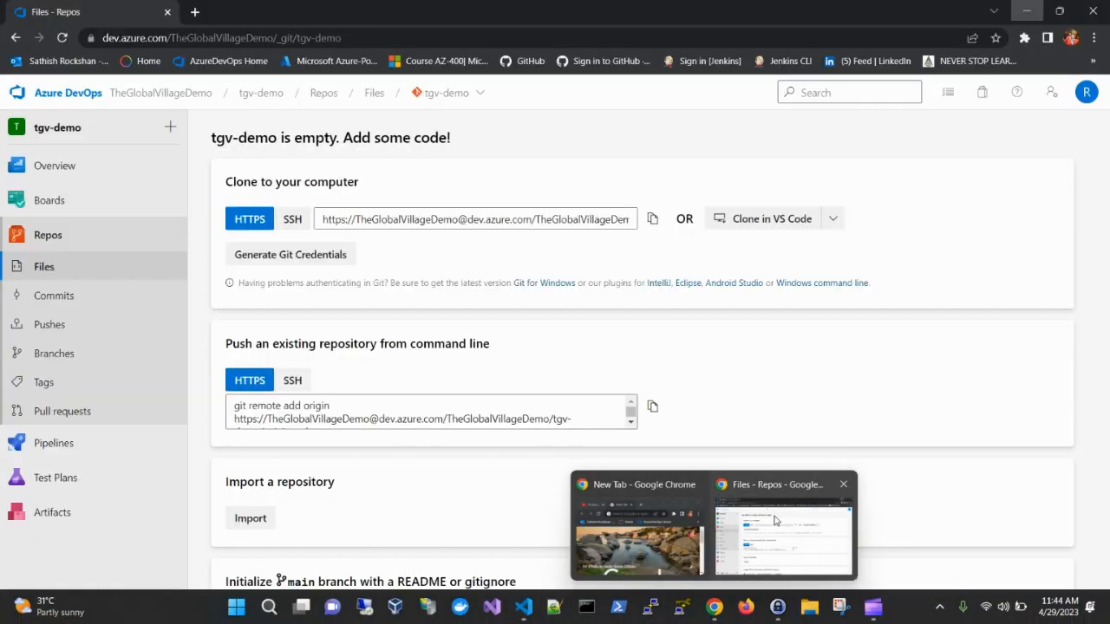
left_click(194, 12)
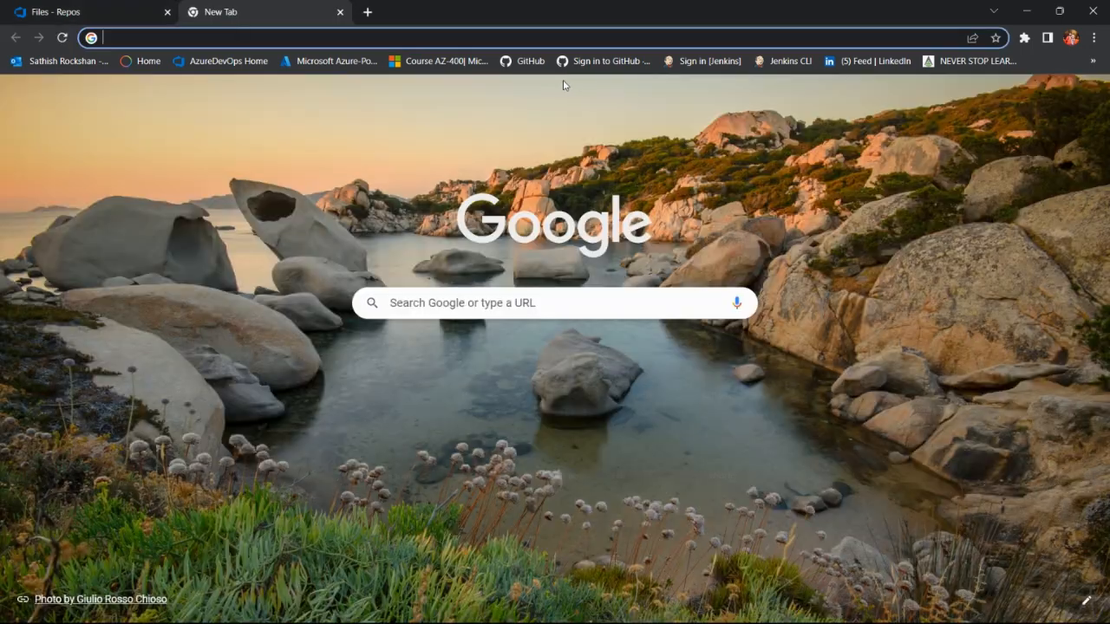
left_click(525, 61)
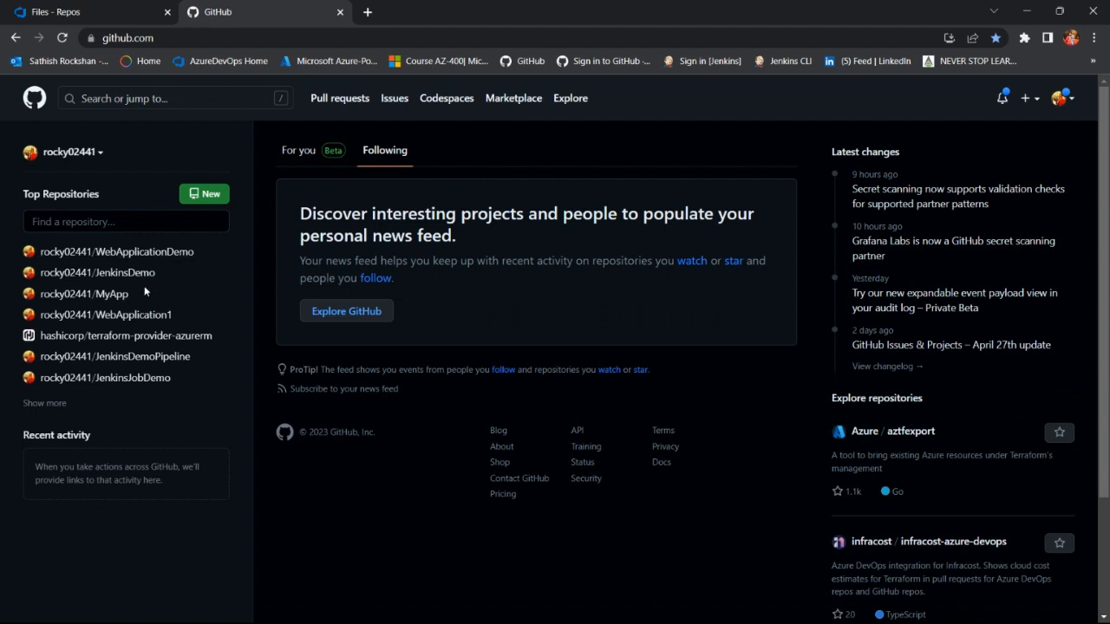
left_click(162, 255)
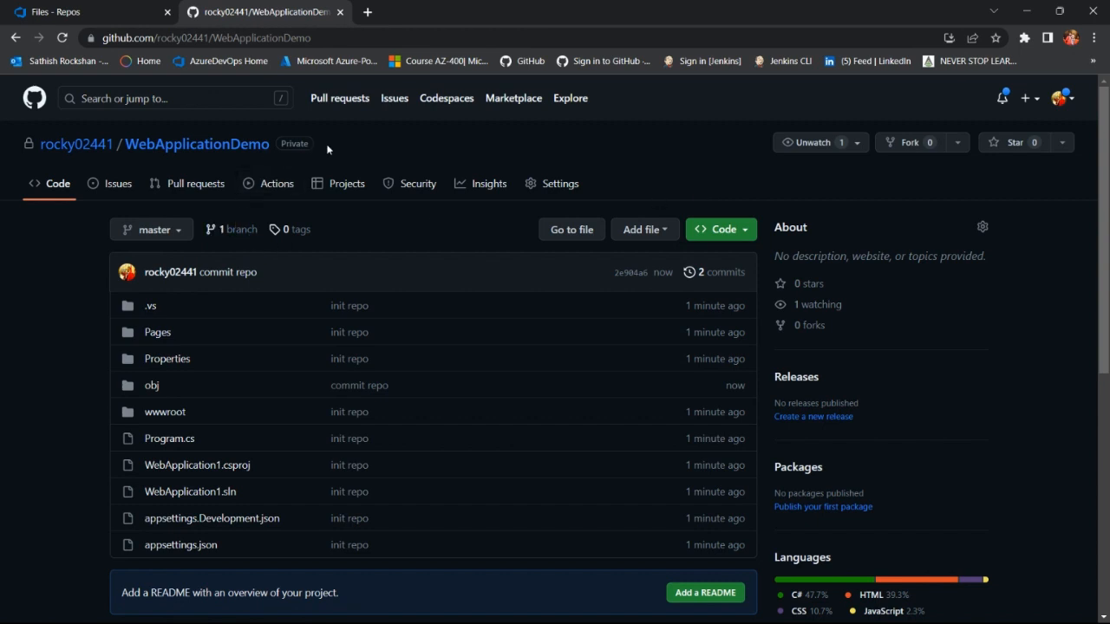
left_click_drag(328, 149, 281, 149)
Request changing the WebApplicationDemo repository's visibility to public in its settings, acknowledging the effects.
left_click(561, 183)
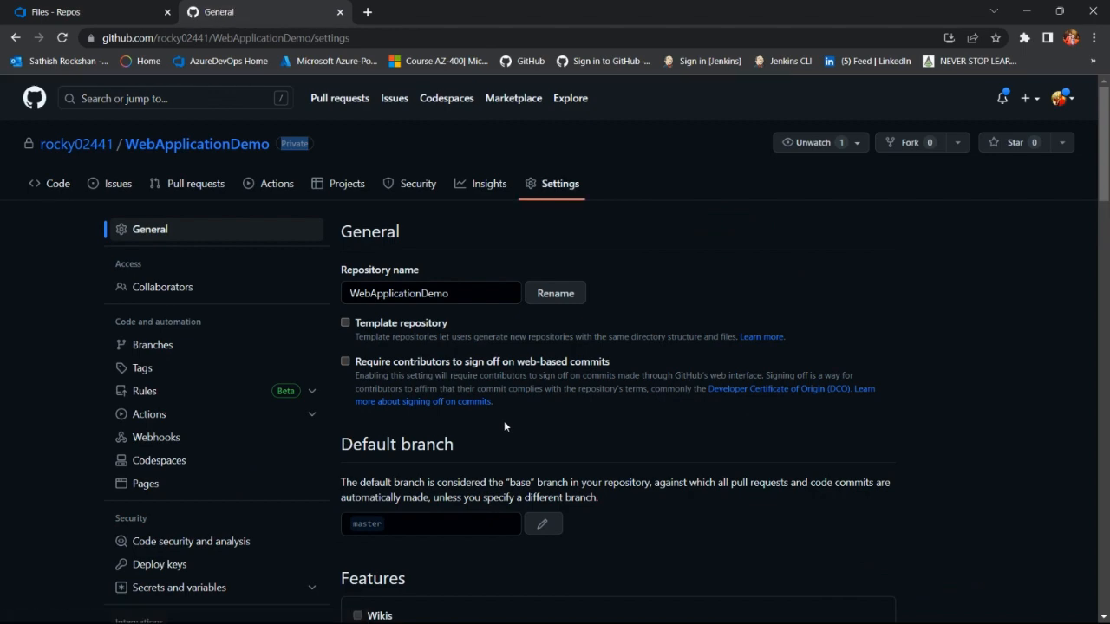
scroll(504, 421, "down", 15)
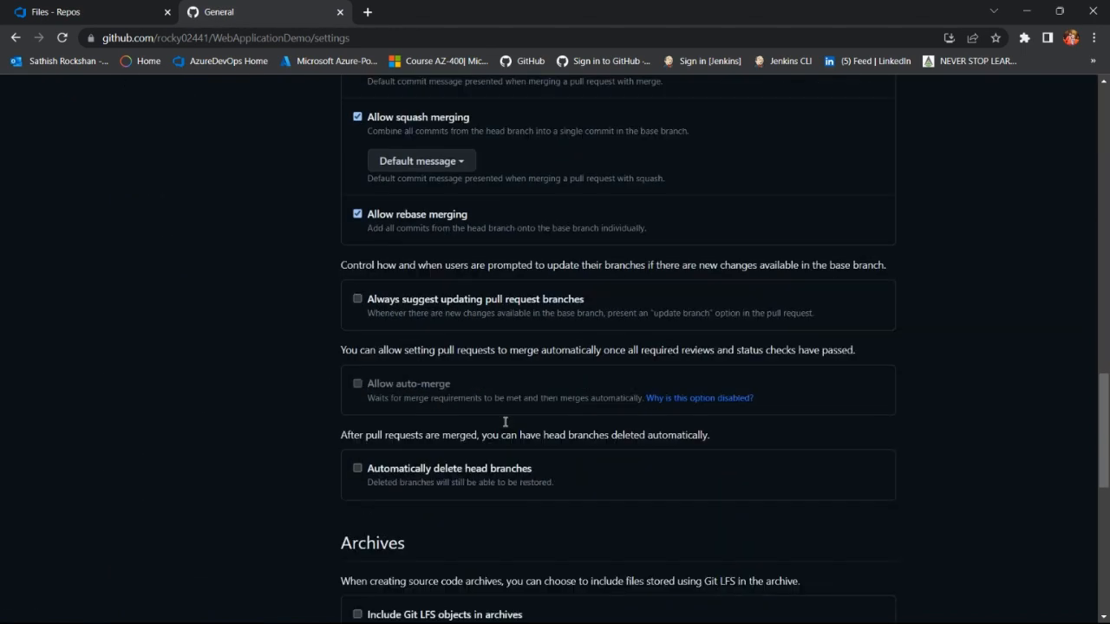
scroll(505, 422, "down", 6)
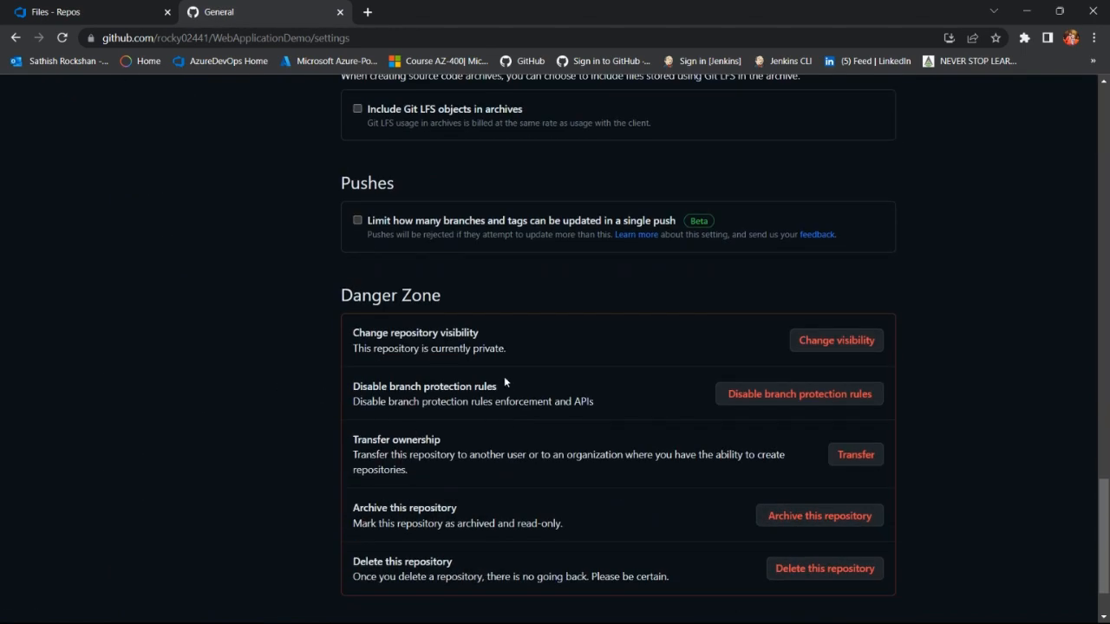
left_click(832, 340)
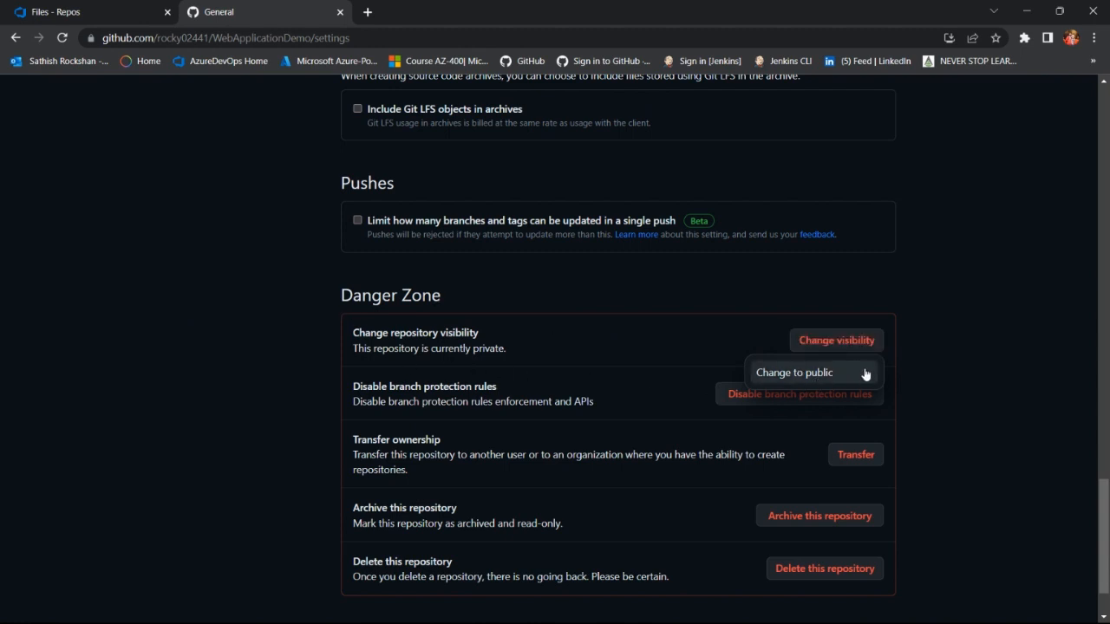
left_click(830, 375)
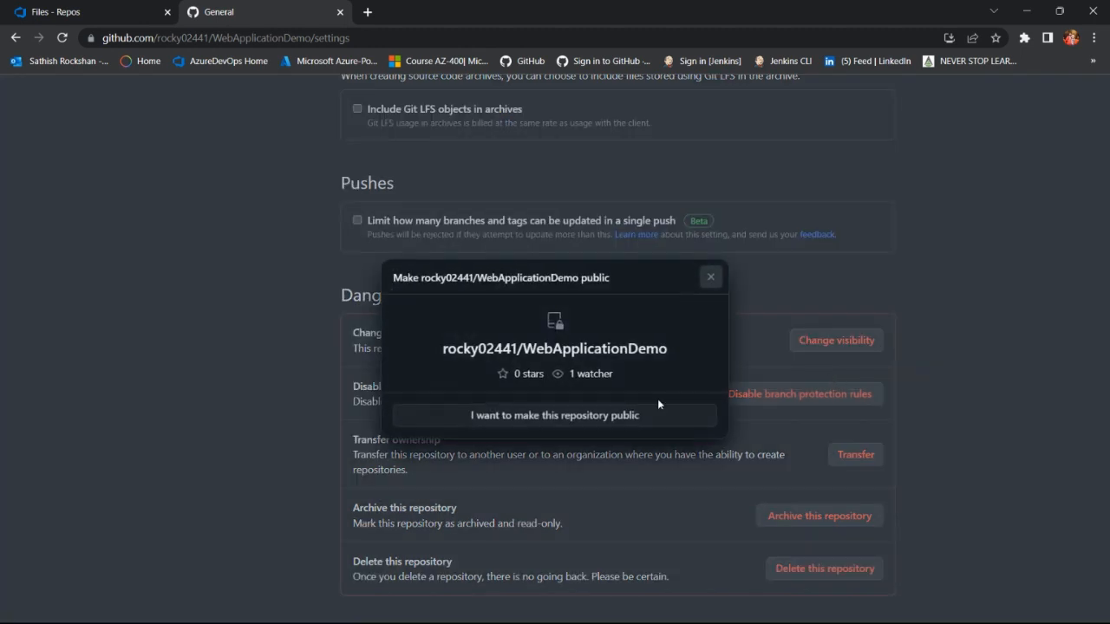
left_click(527, 423)
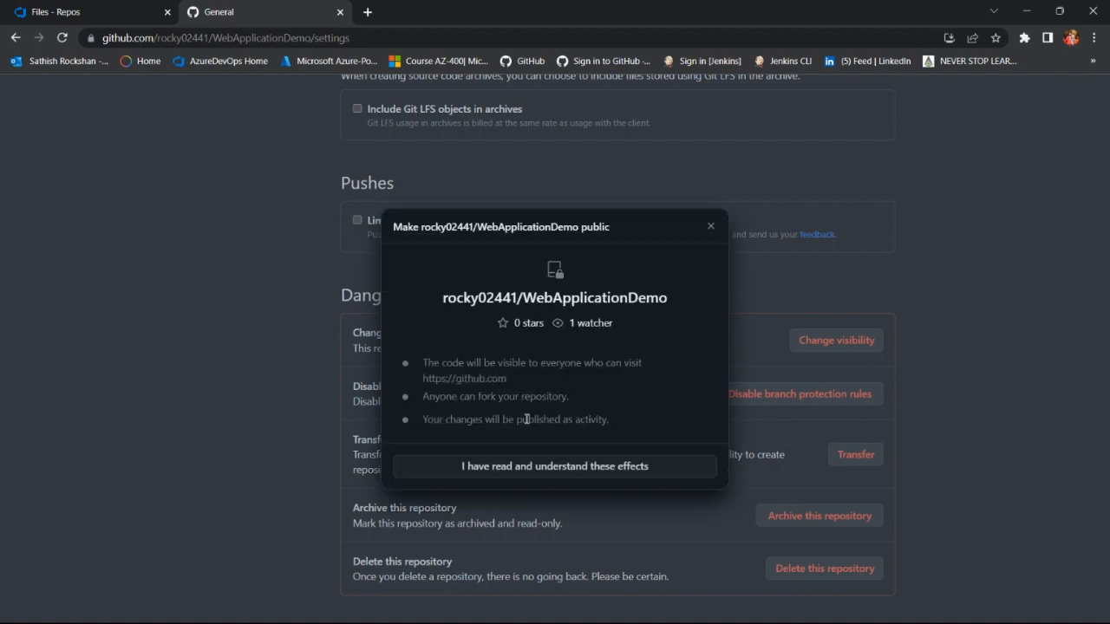
left_click(581, 474)
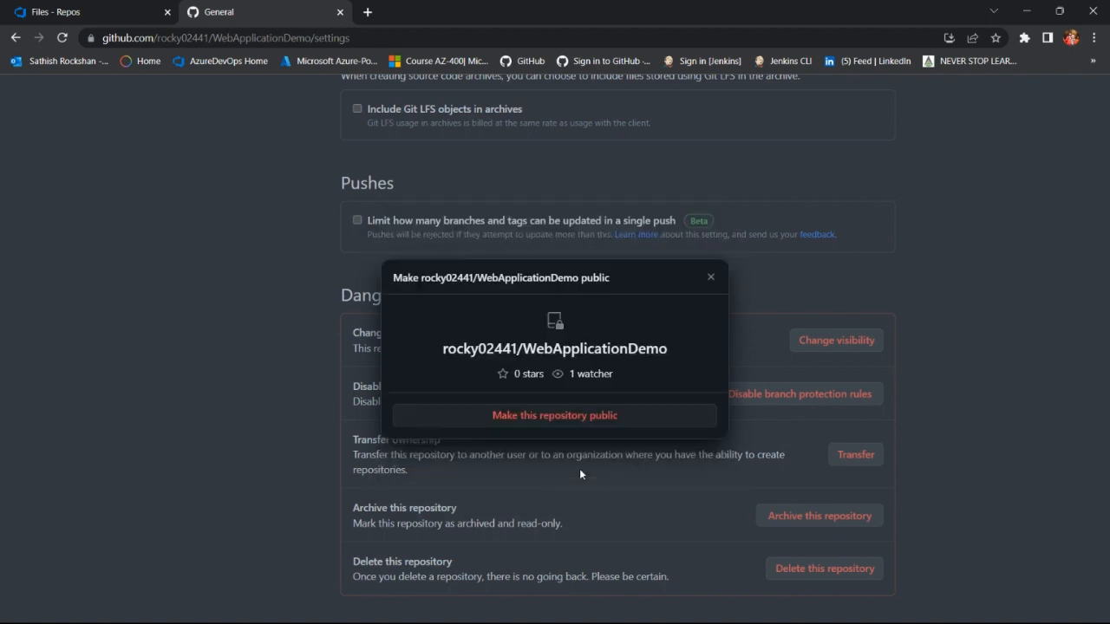
left_click(593, 419)
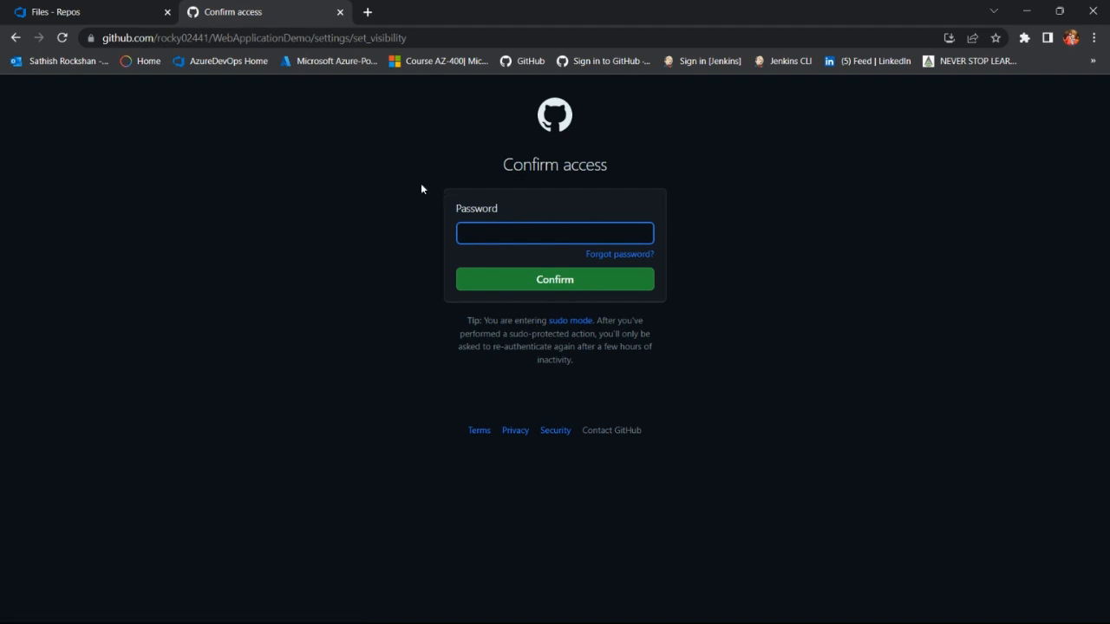
Copy the GitHub account password from KeePass, paste it into the access confirmation's Password field, and confirm the visibility change.
left_click(507, 235)
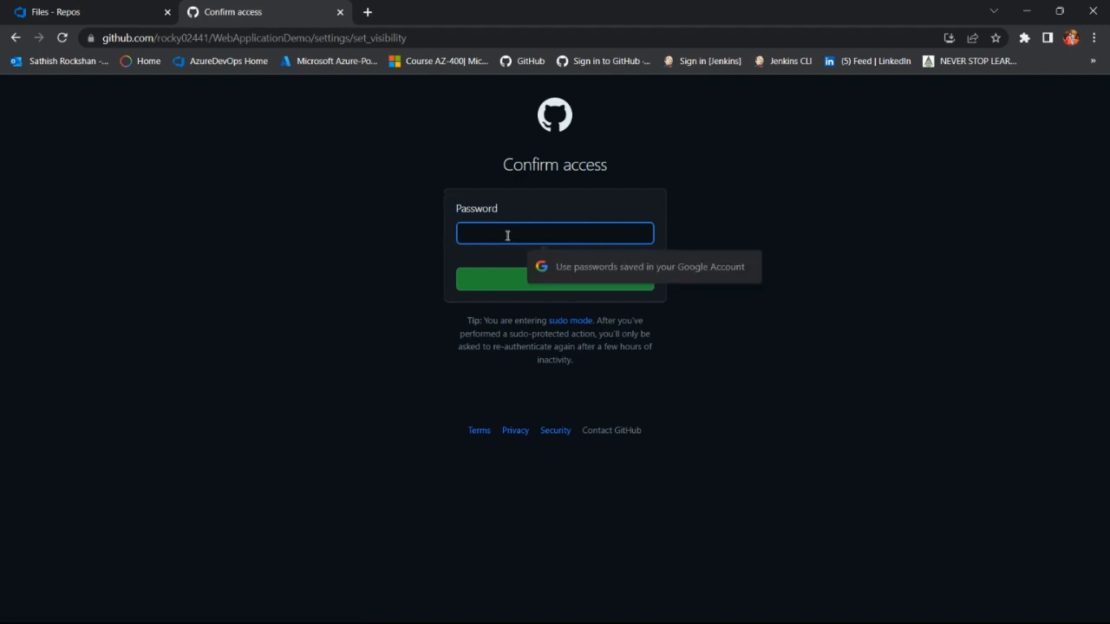
mouse_move(711, 621)
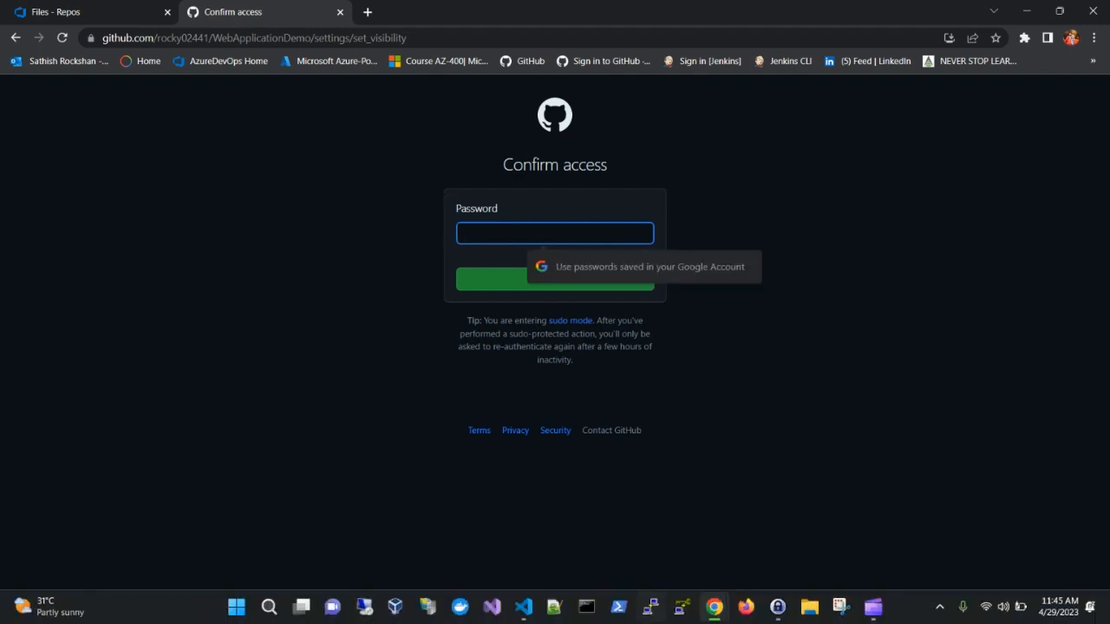
left_click(778, 607)
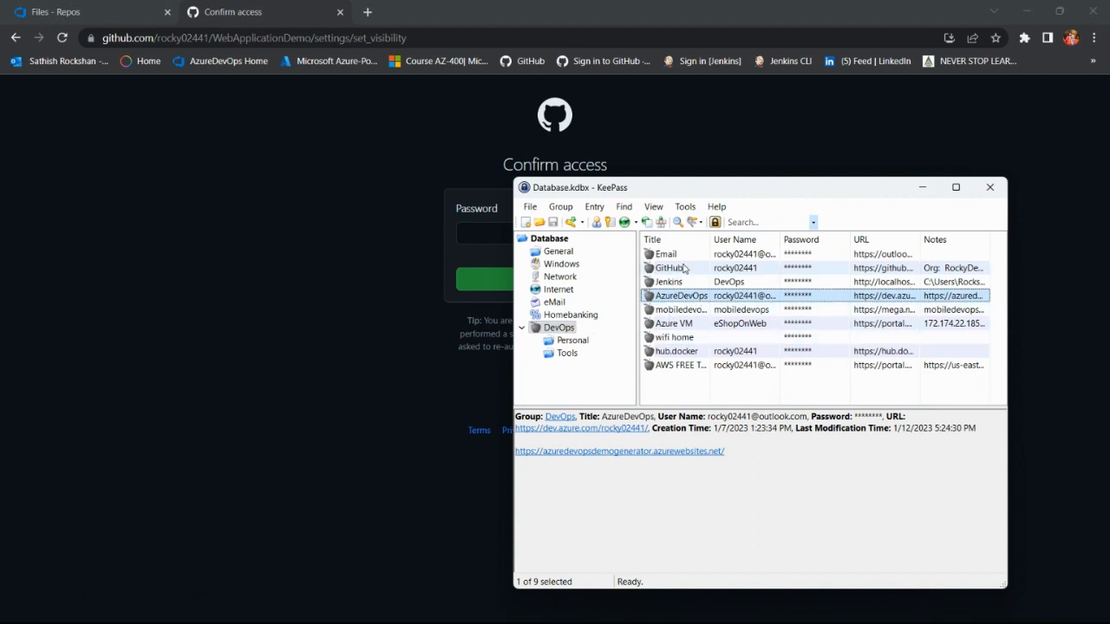
left_click(684, 269)
key("ctrl+c")
left_click(510, 253)
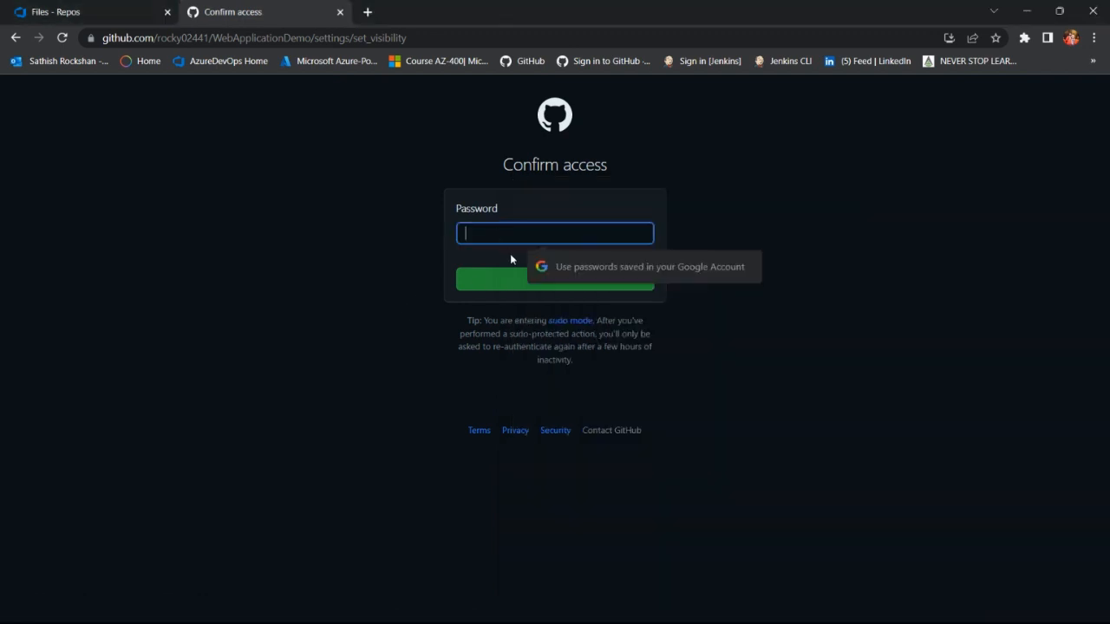
key("ctrl+v")
left_click(523, 280)
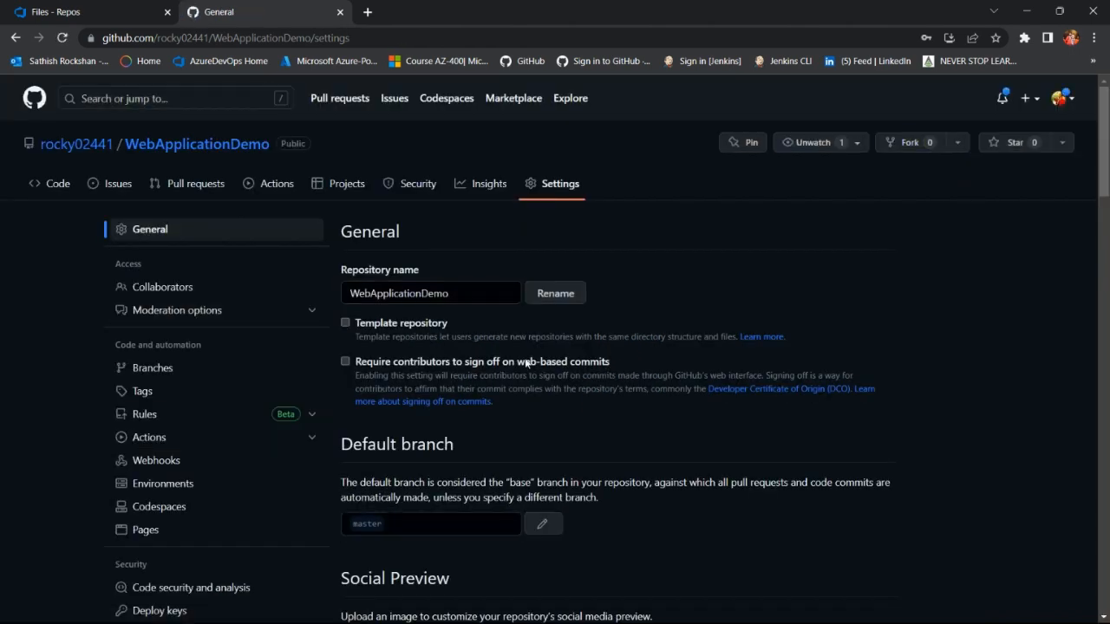
left_click_drag(311, 142, 273, 144)
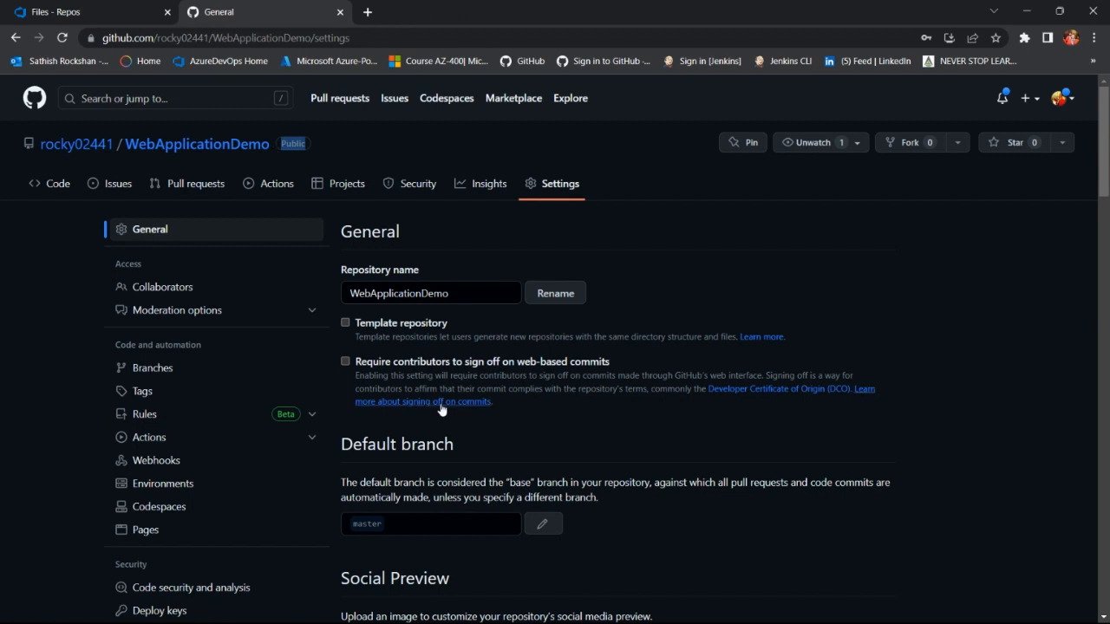
Return to the WebApplicationDemo repository's code page and copy its HTTPS clone URL.
left_click(197, 144)
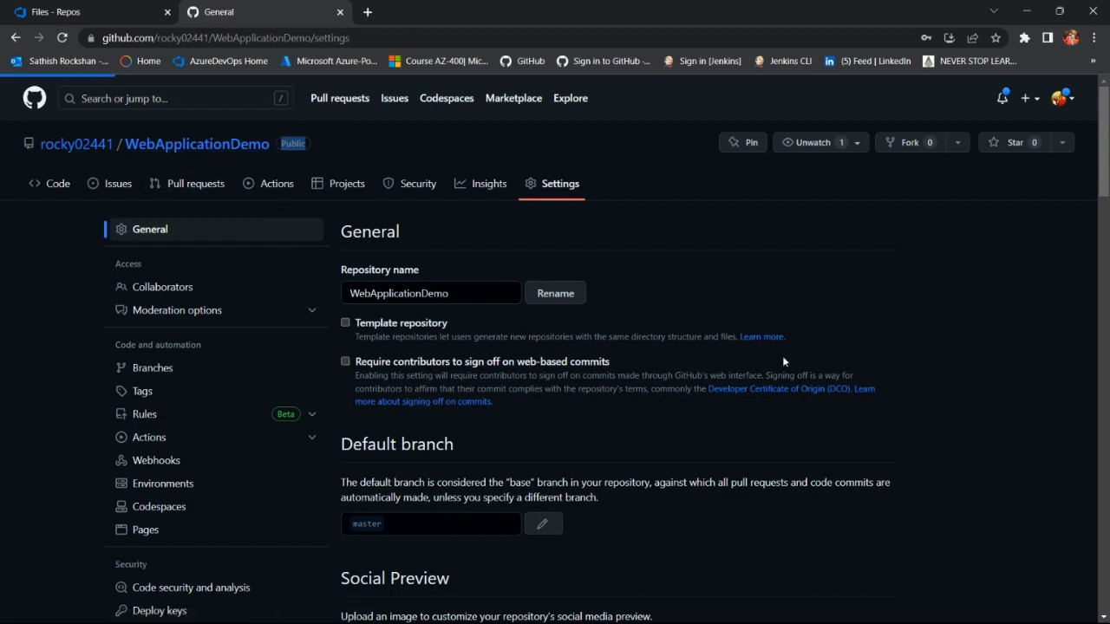
left_click(739, 230)
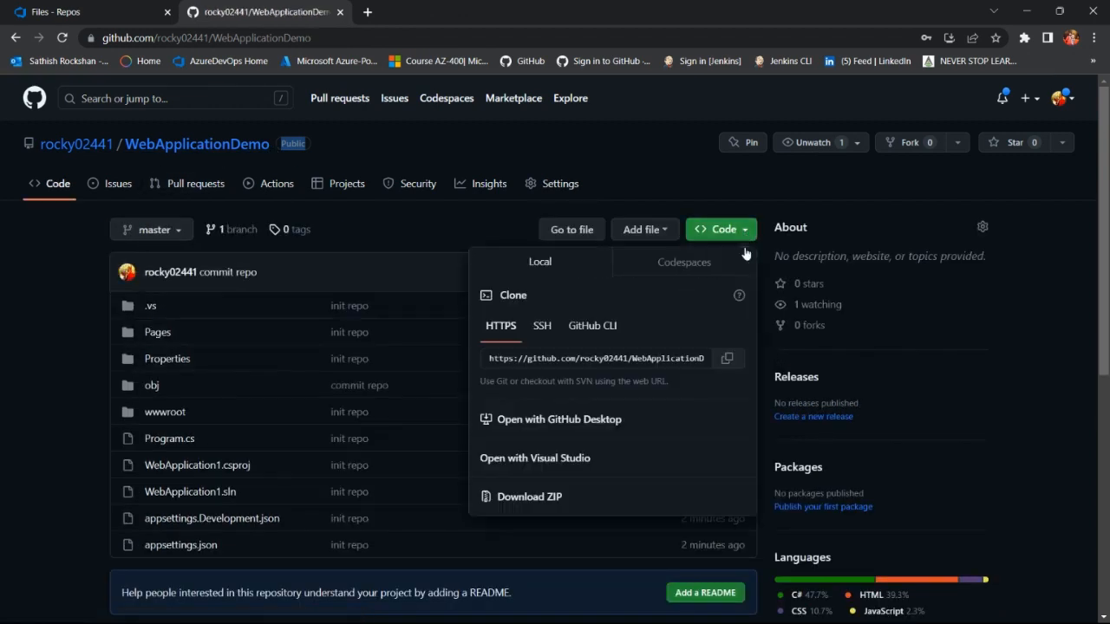
left_click(728, 359)
Import the WebApplicationDemo GitHub repository into the empty tgv-demo repository in Azure Repos, using the copied clone URL and repository type Git.
left_click(78, 12)
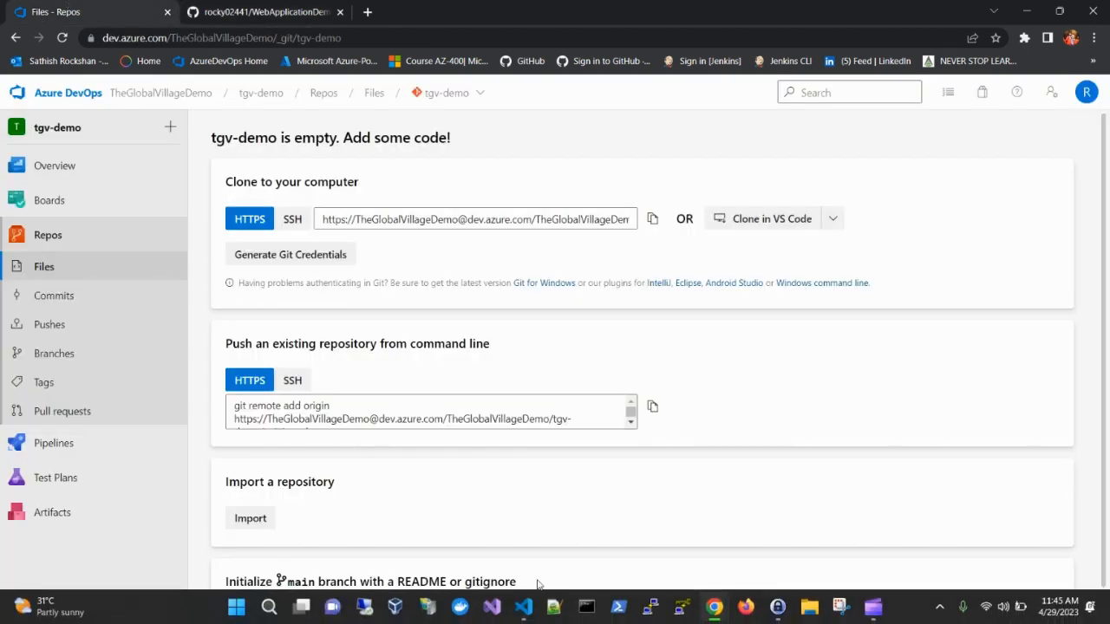
left_click(528, 610)
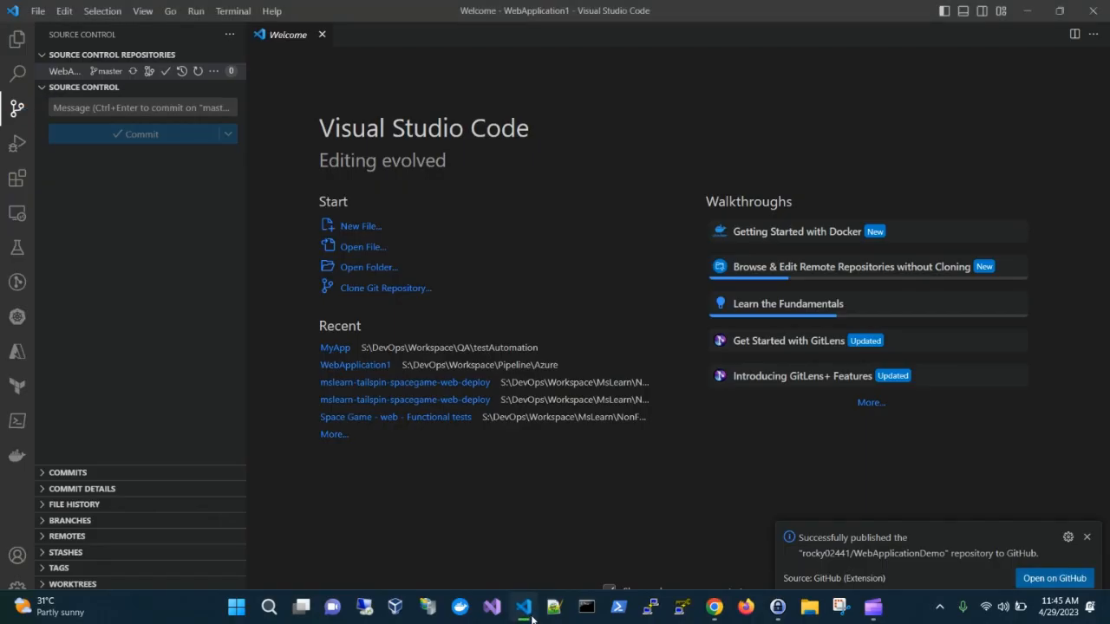
left_click(526, 609)
scroll(322, 527, "down", 1)
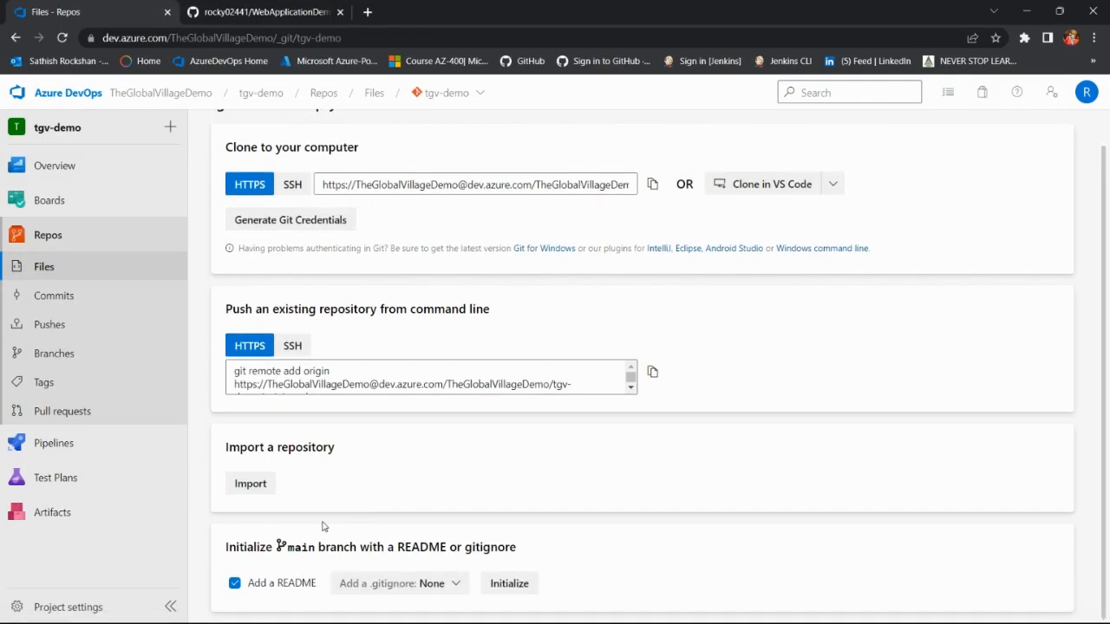
left_click(251, 484)
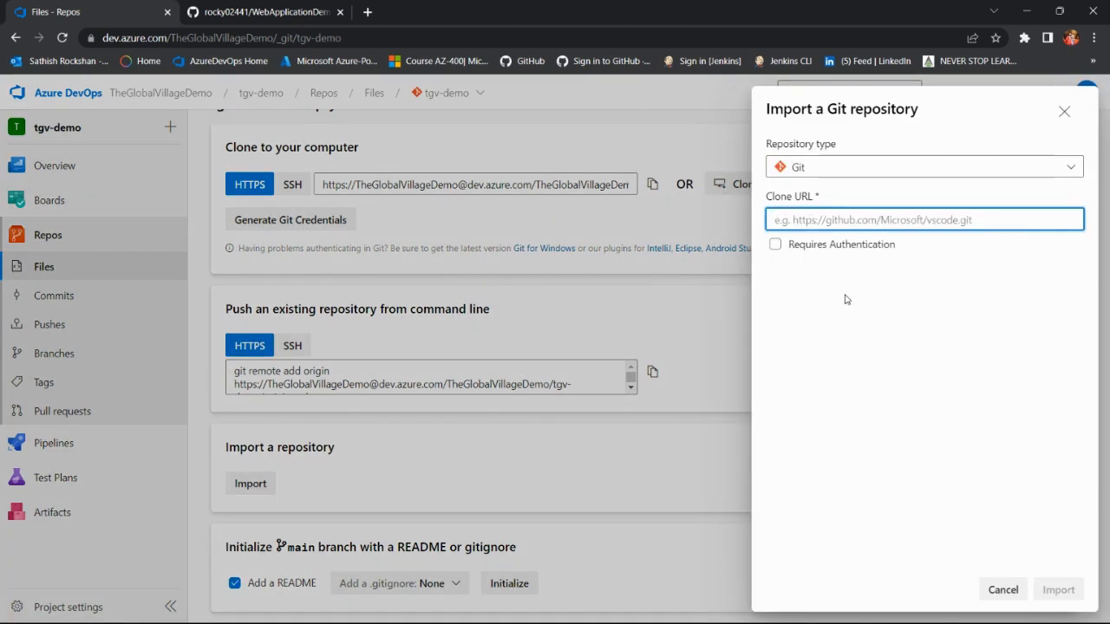
key("ctrl+v")
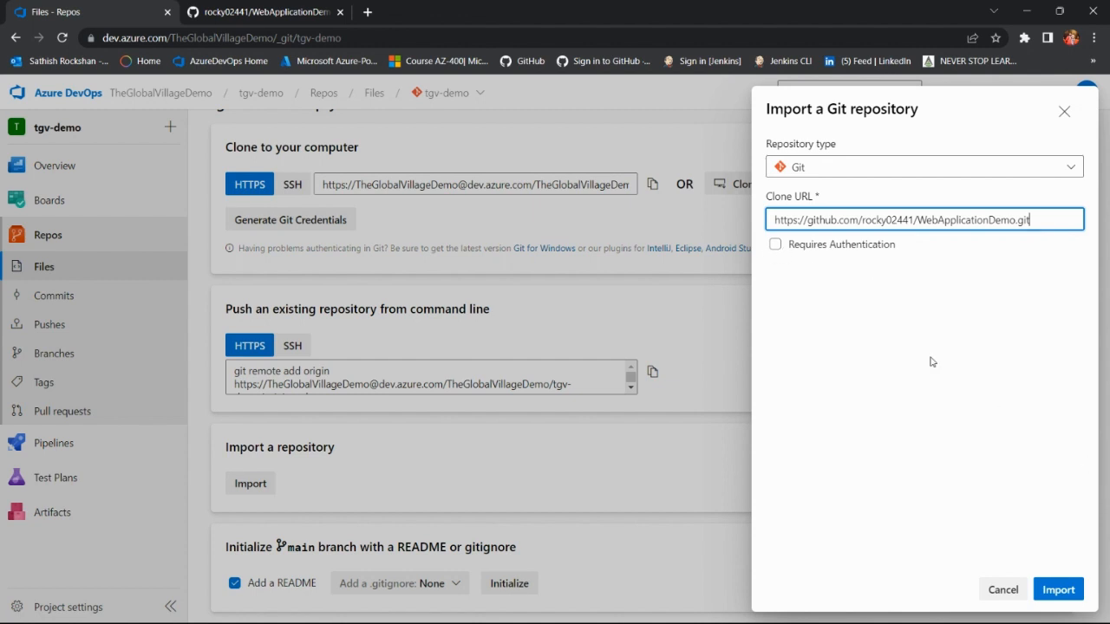
left_click(1071, 593)
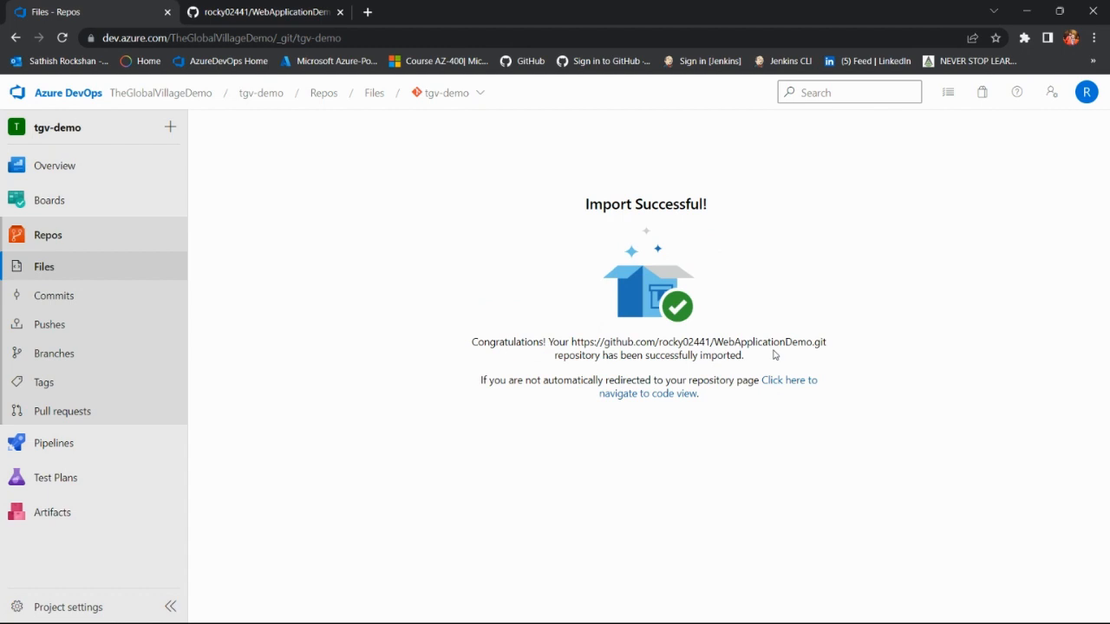
mouse_move(560, 621)
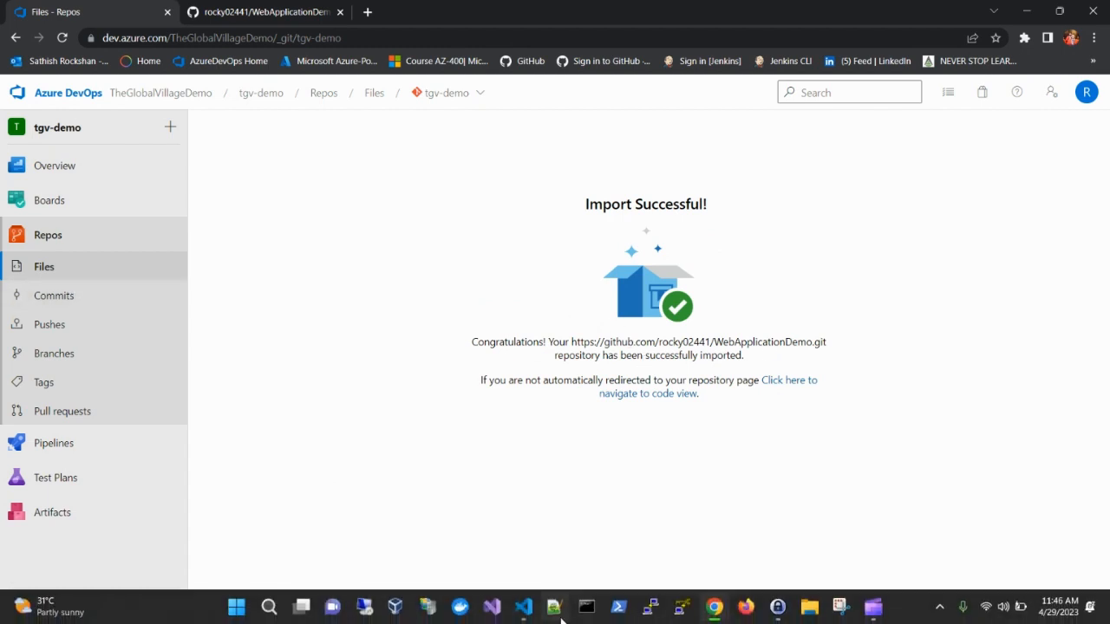
Switch to Visual Studio Code to view the WebApplication1 project's file list, and return to the imported tgv-demo repository's files in Azure Repos.
left_click(520, 608)
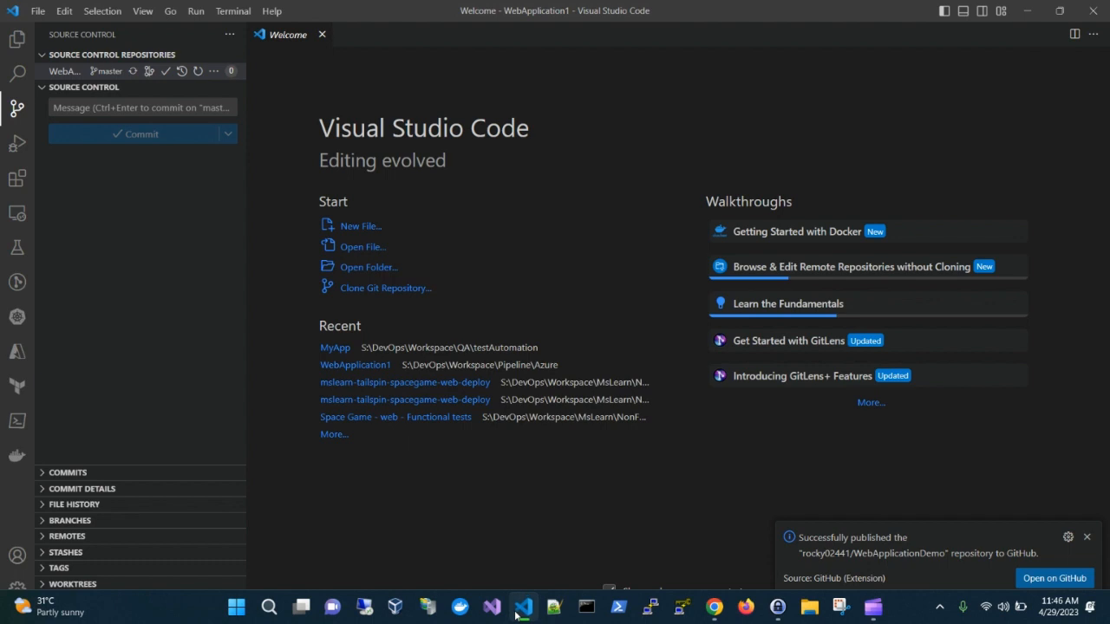
left_click(16, 38)
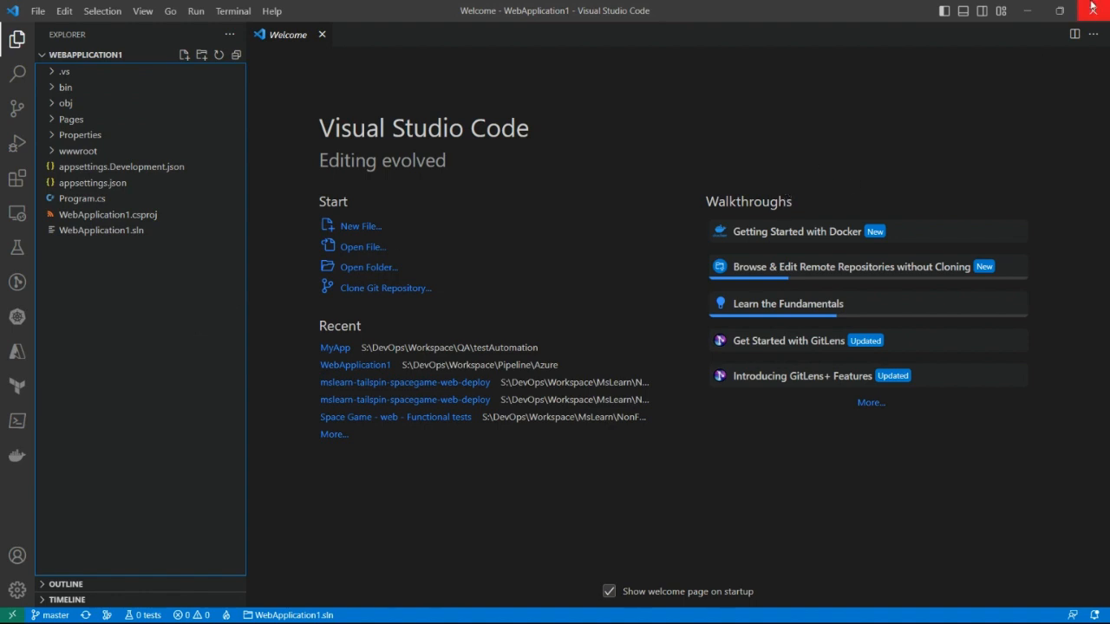
left_click(1027, 11)
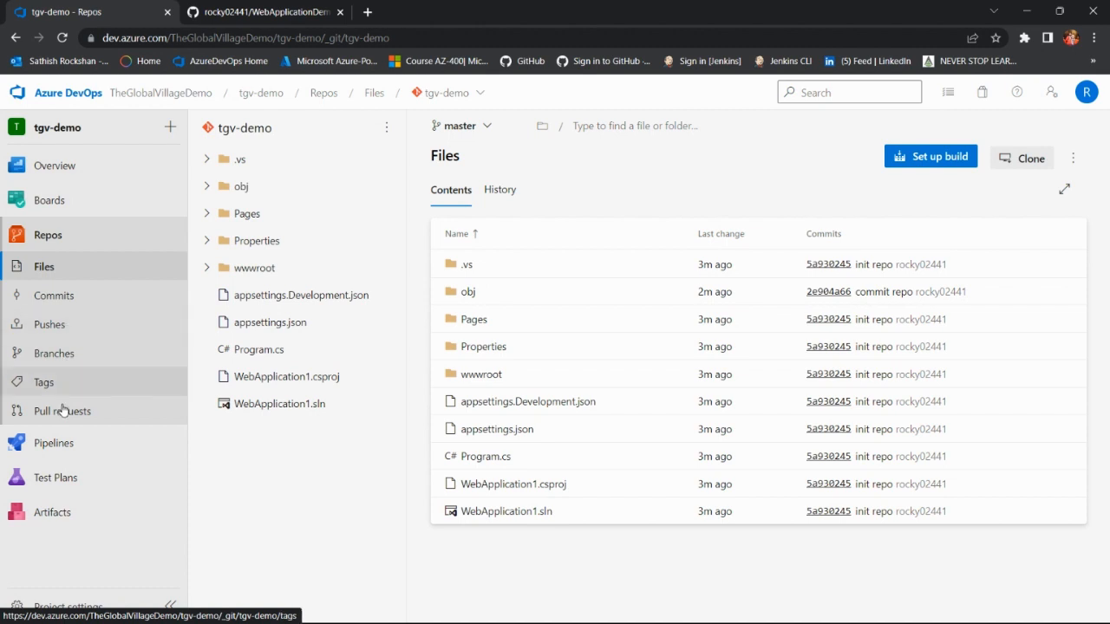
mouse_move(109, 460)
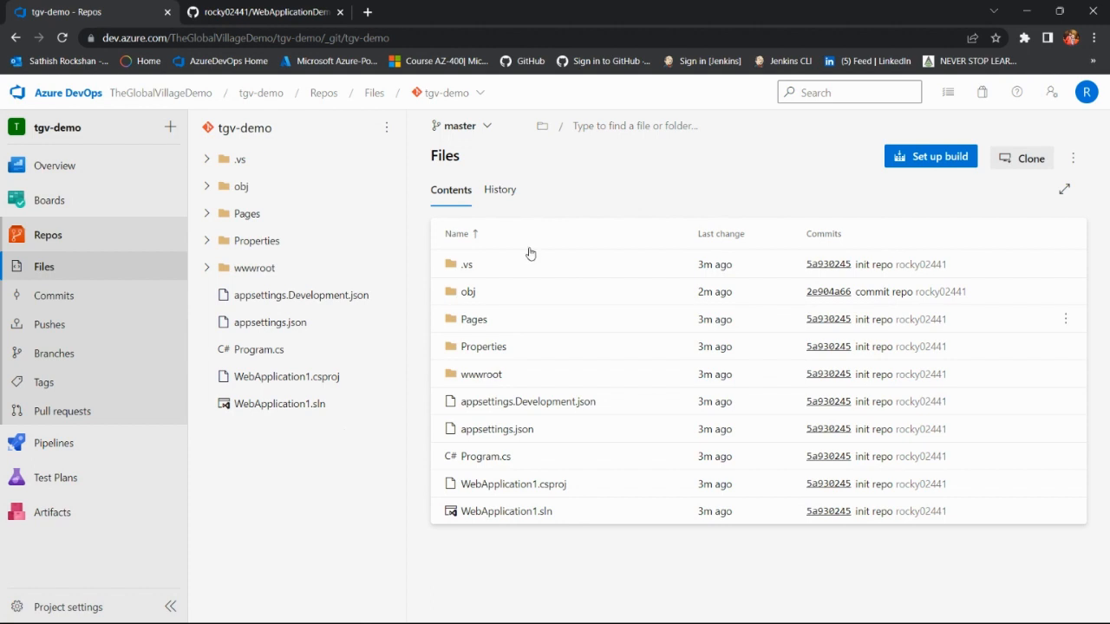
left_click(1080, 160)
left_click(725, 171)
mouse_move(962, 616)
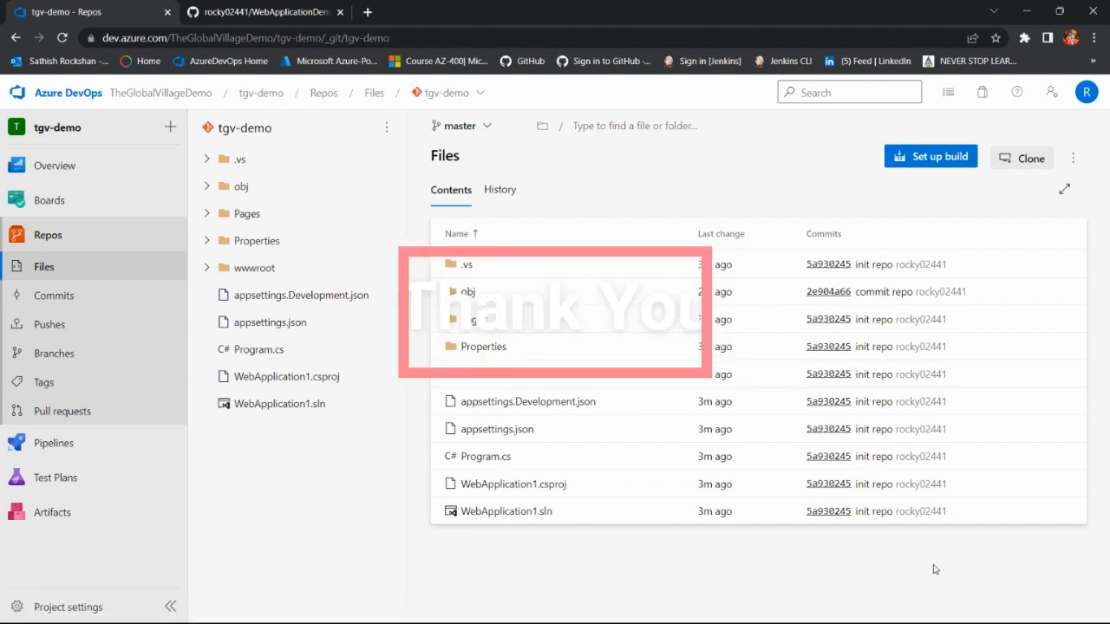
mouse_move(910, 621)
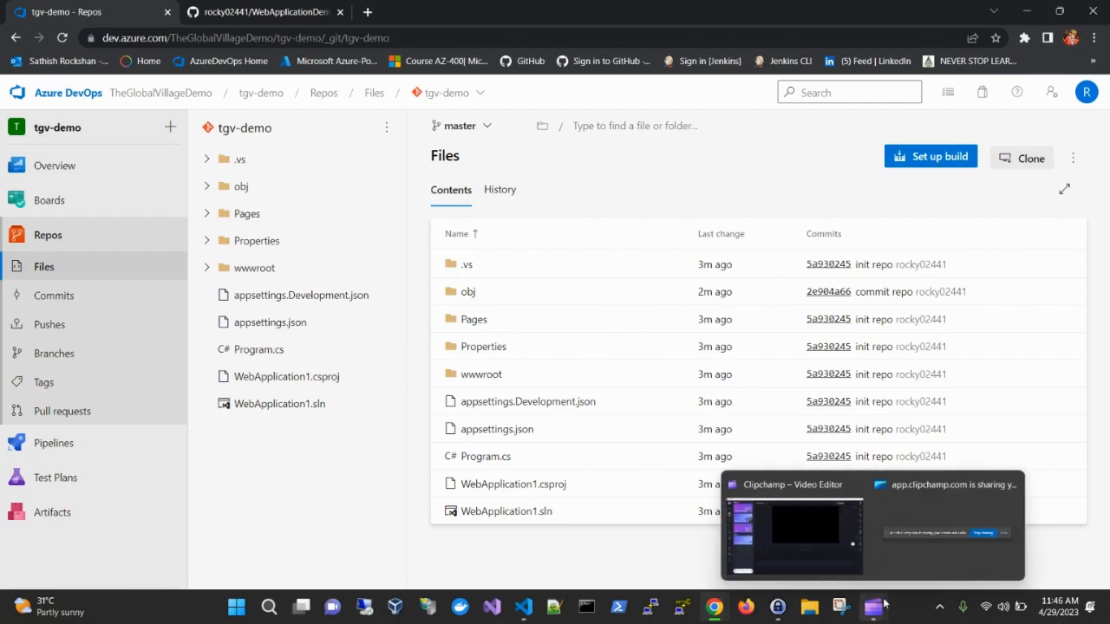